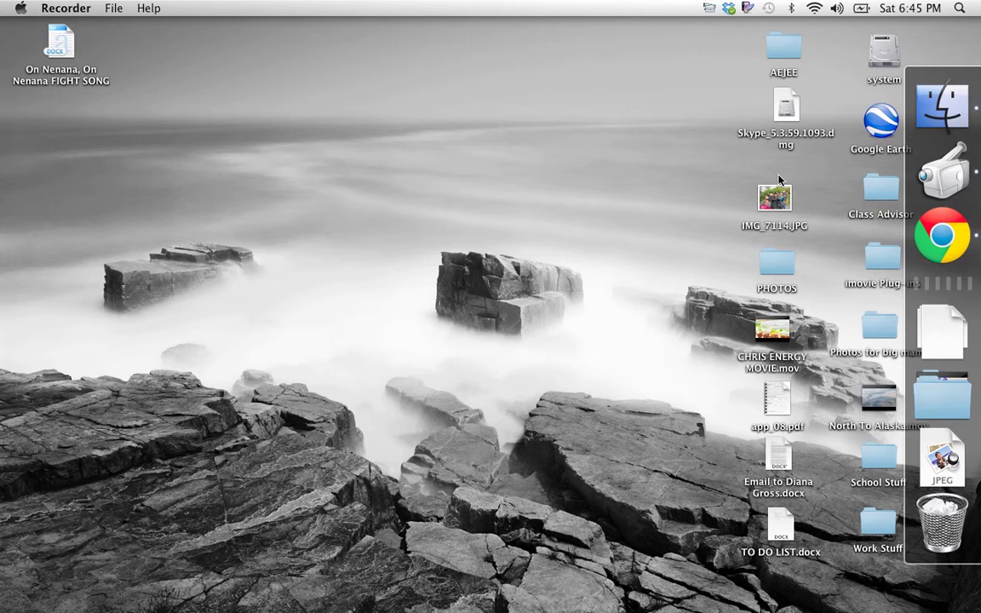
left_click(942, 239)
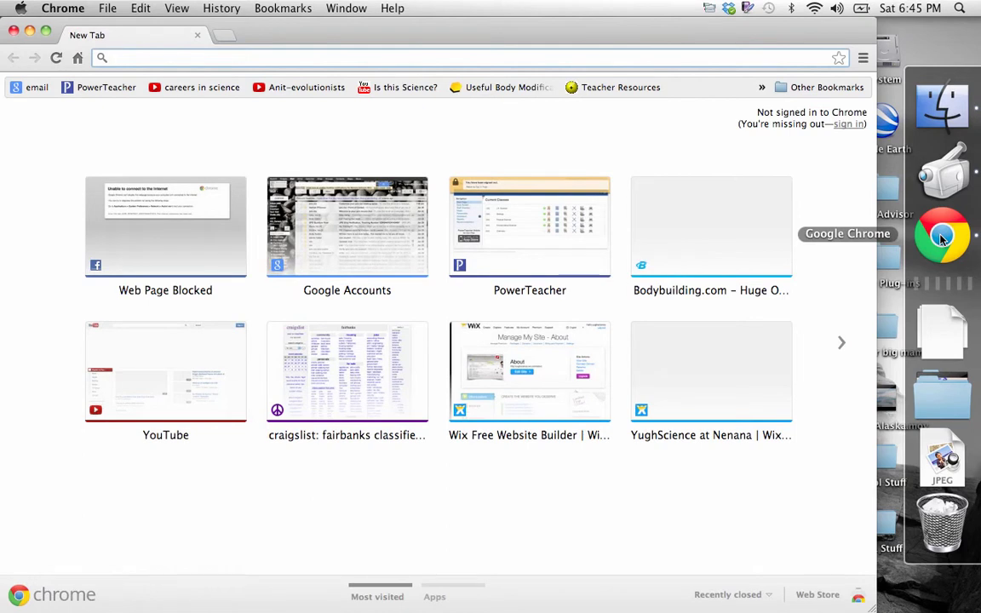
type("www.")
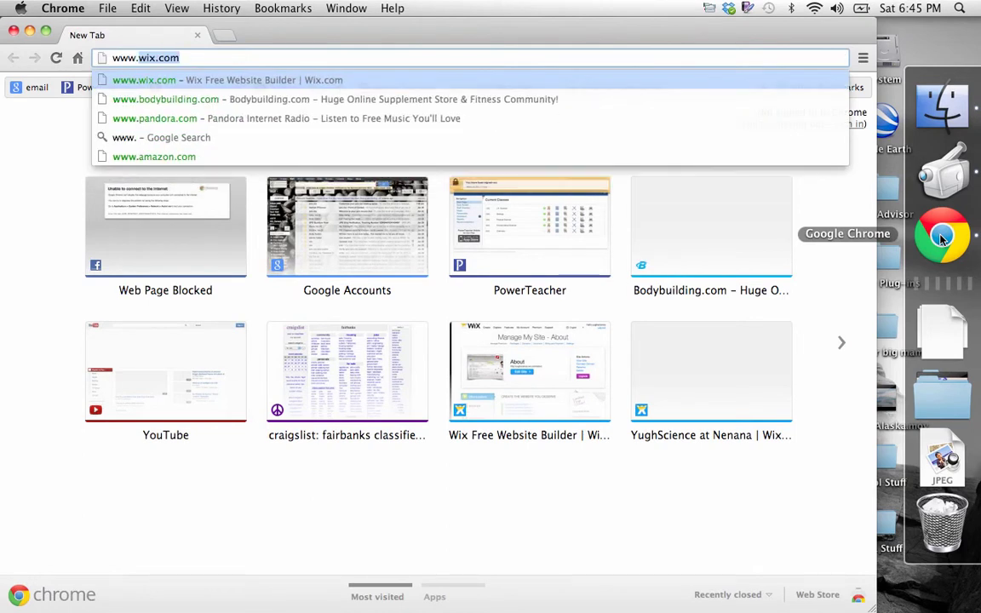
type("yughscien")
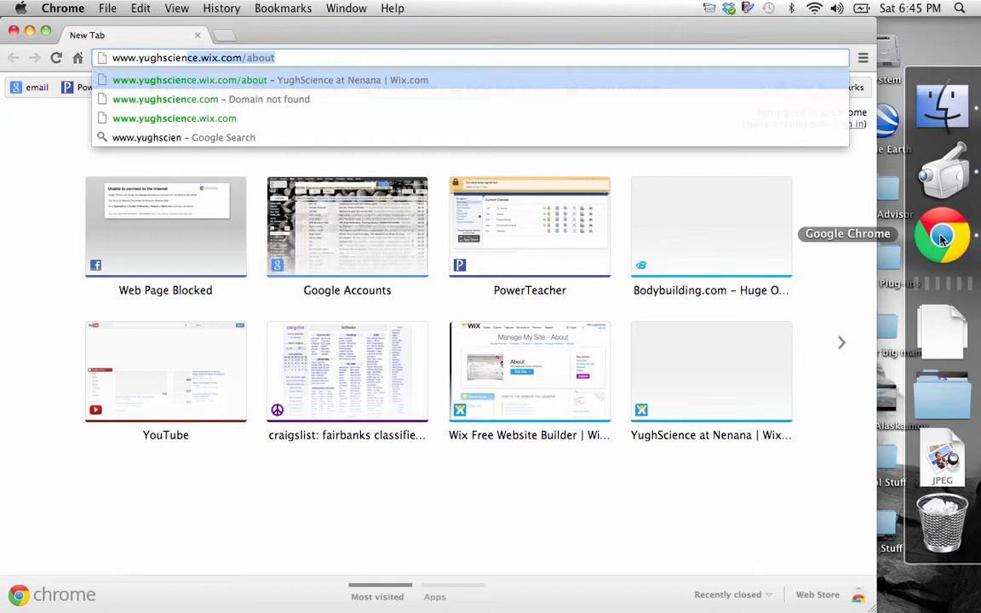
key("Return")
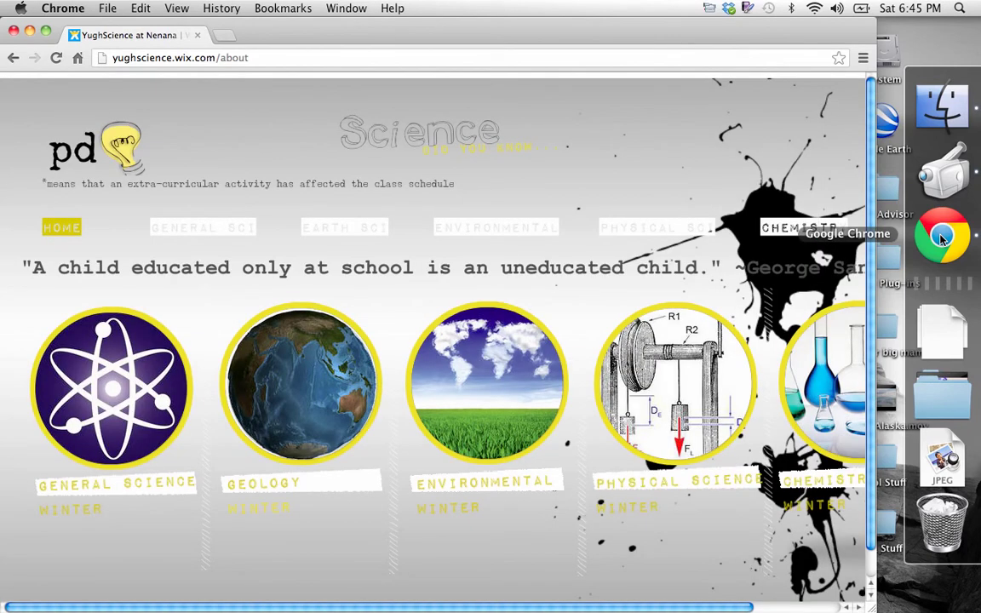
left_click(497, 228)
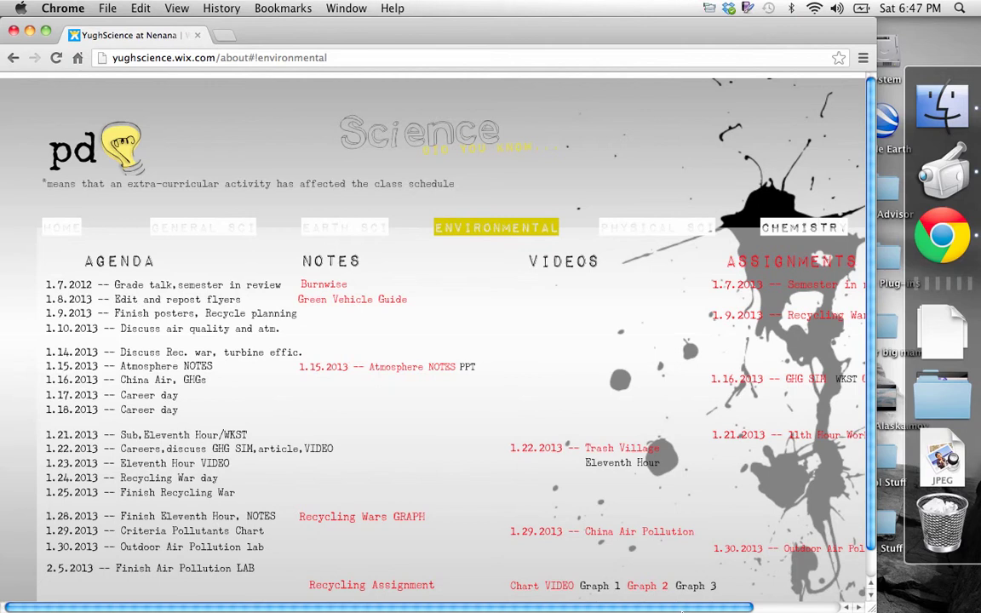
Download the Recycling Assignment document, open it in Word to read the data and graph instructions, and close it
left_click(389, 585)
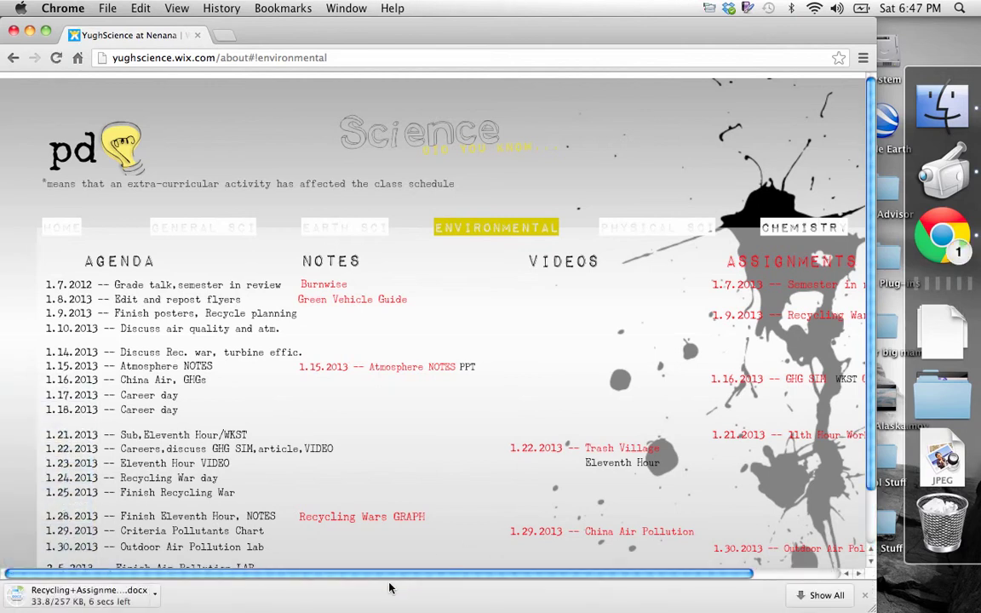
left_click(109, 598)
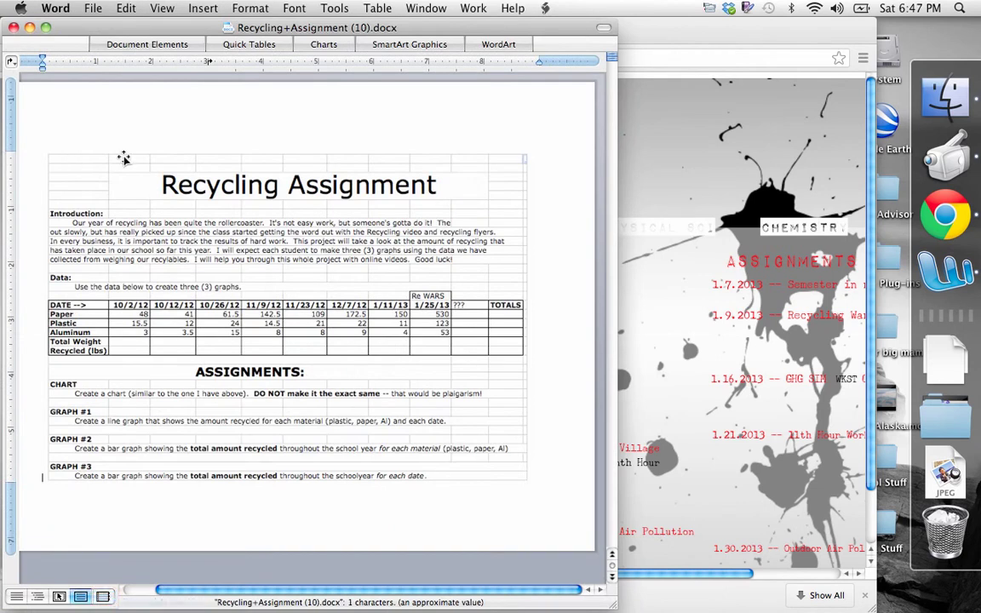
left_click_drag(290, 31, 442, 53)
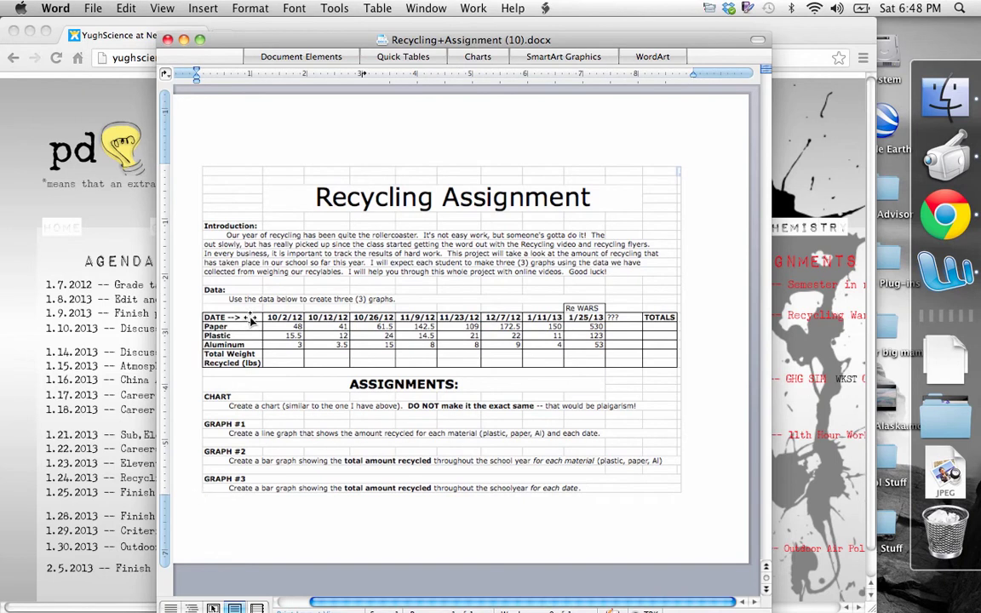
left_click(168, 41)
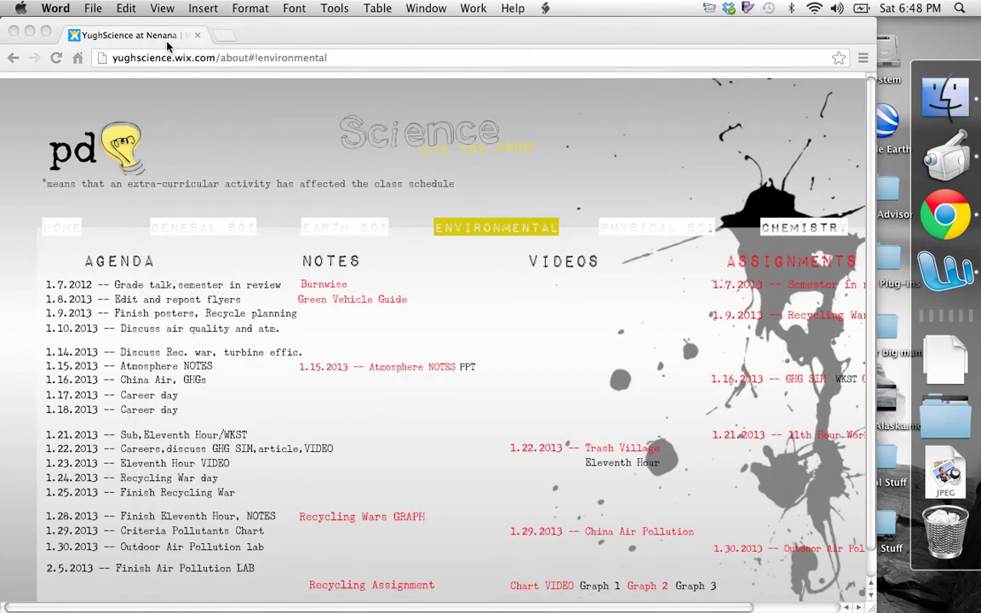
Move the browser window aside, search Spotlight for "excel" and launch Microsoft Excel with a blank workbook
left_click_drag(728, 24, 674, 29)
left_click(883, 58)
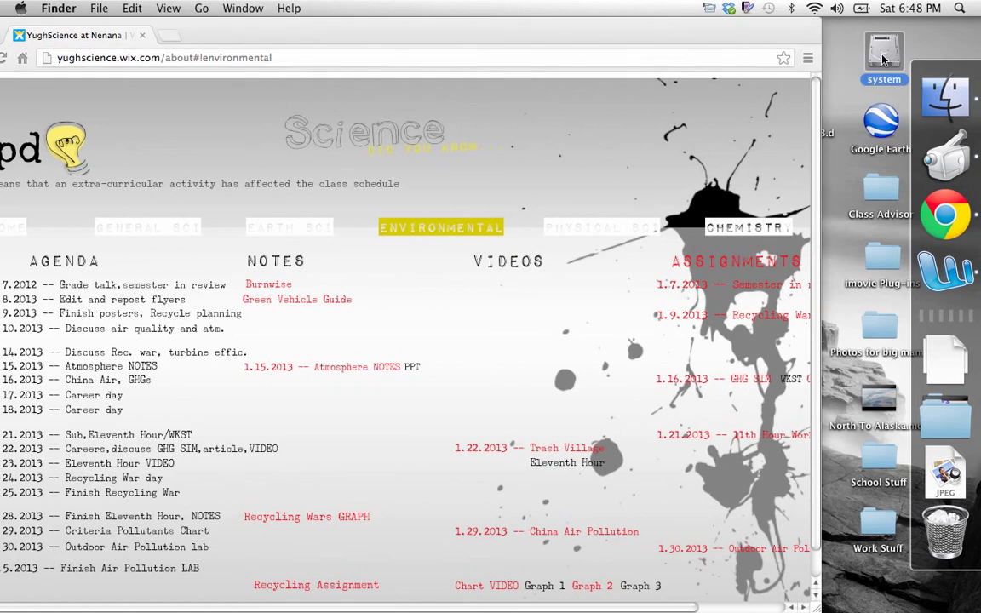
left_click(960, 8)
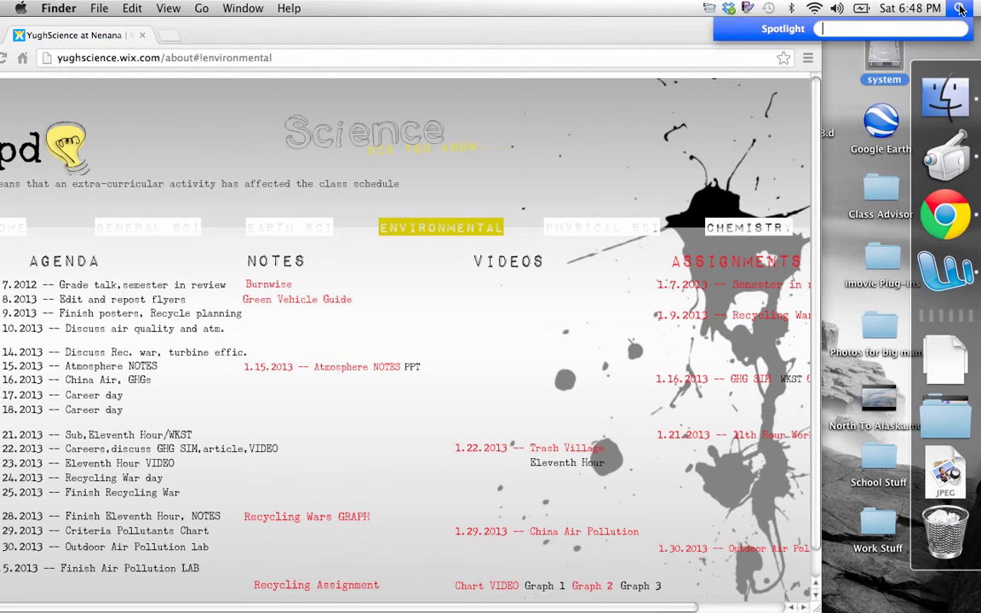
type("excel")
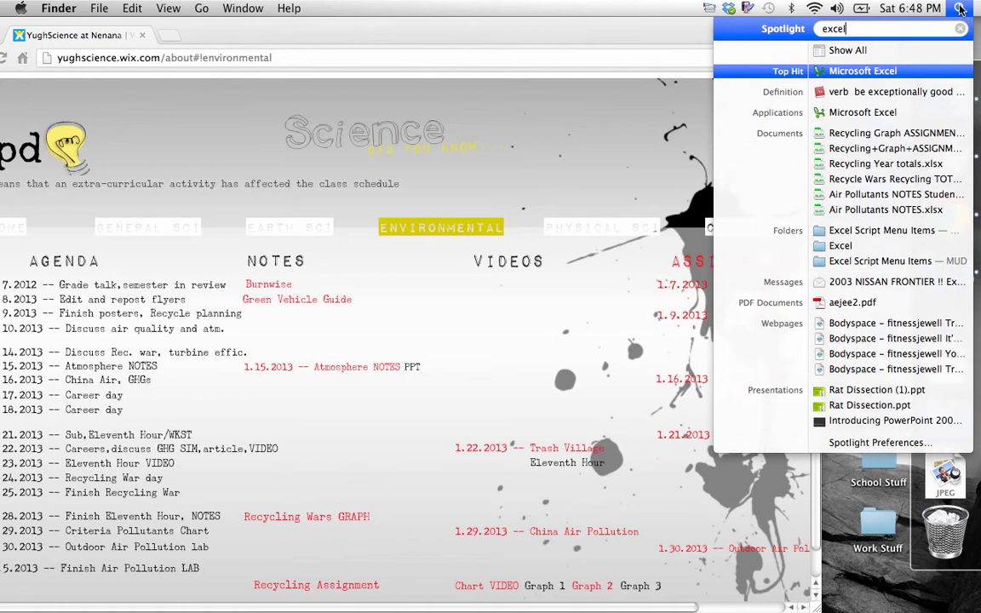
left_click(892, 73)
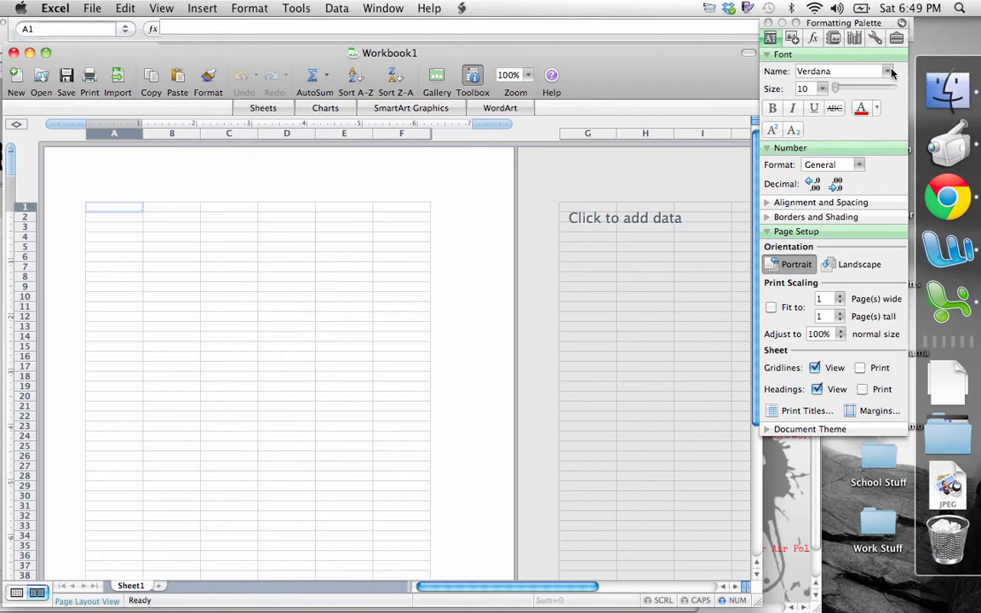
Rearrange the Formatting Palette and the Workbook1 window so they sit side by side without overlapping
left_click_drag(535, 52, 534, 45)
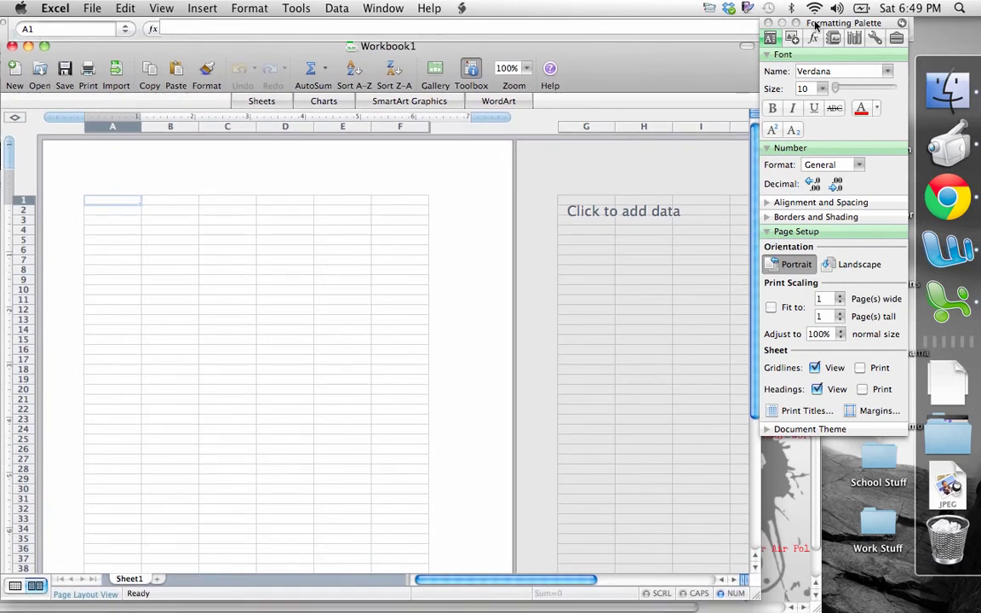
left_click_drag(819, 24, 885, 24)
left_click_drag(703, 78, 741, 76)
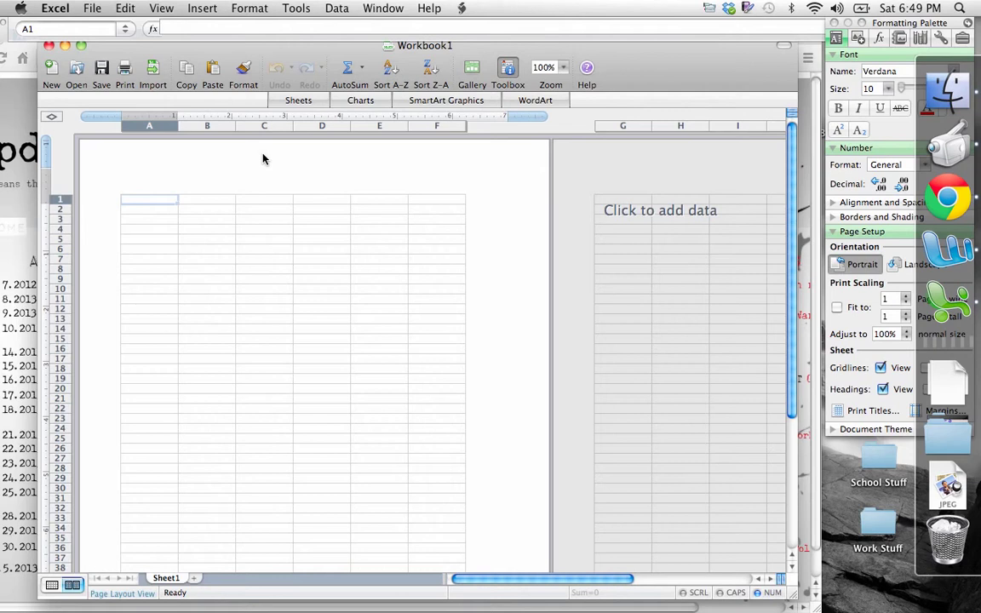
Set the workbook's page orientation to Landscape in Page Setup
left_click(91, 10)
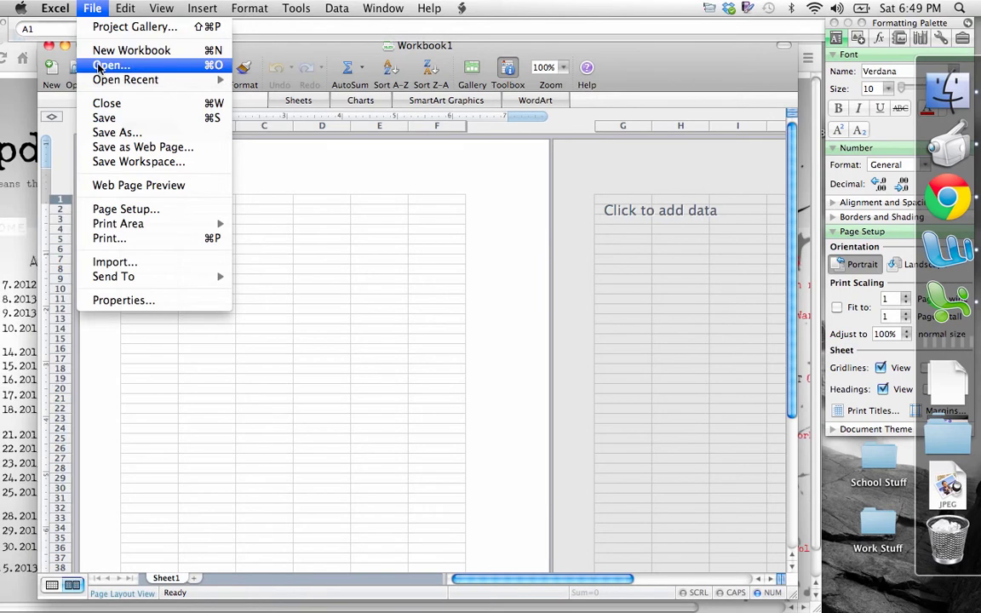
left_click(96, 212)
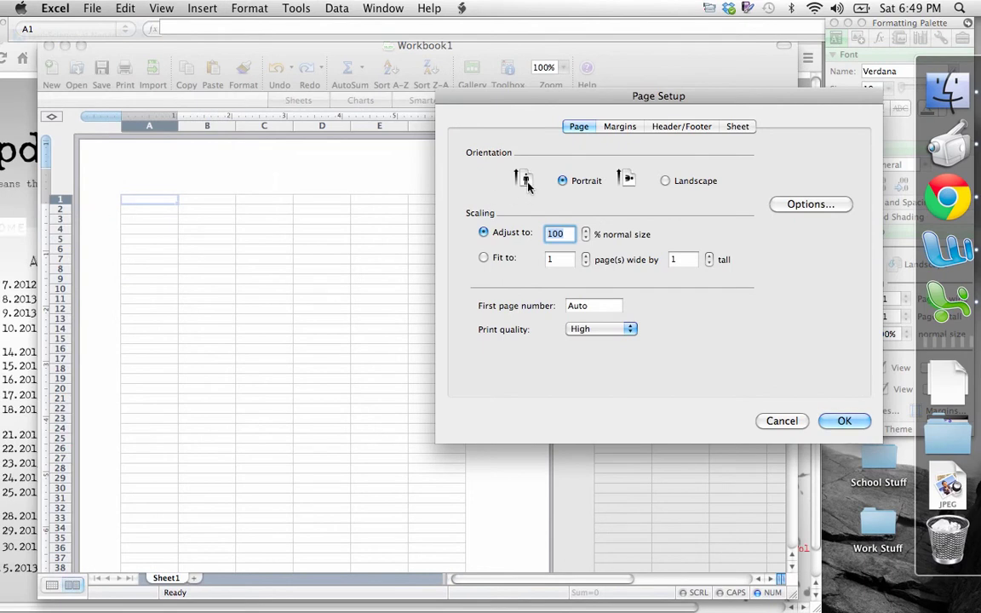
left_click(665, 182)
left_click(844, 420)
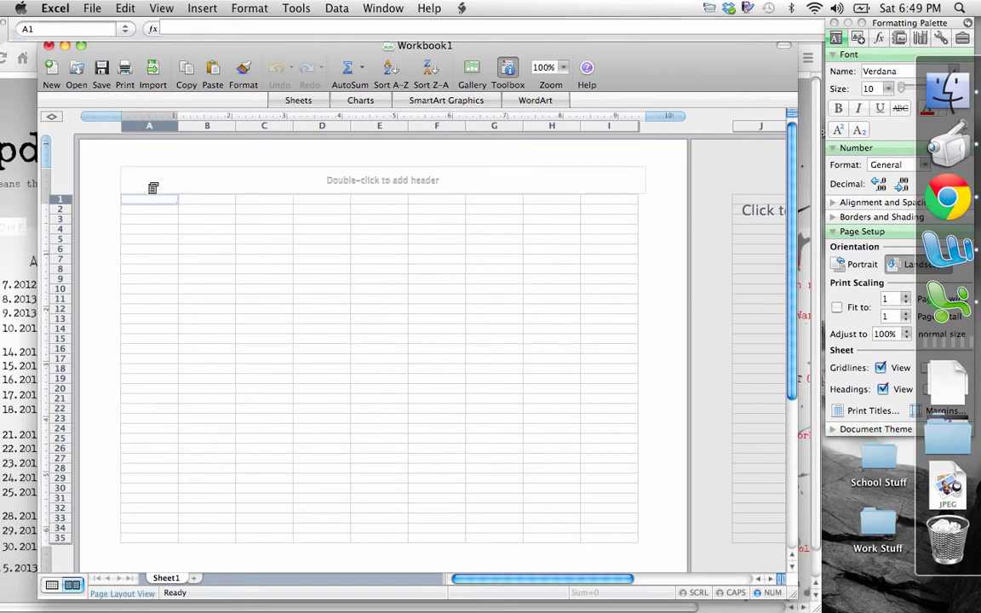
Examine the sheet's cell area and lettered columns by selecting A1:I27 and columns A to D one at a time
left_click_drag(145, 201, 620, 458)
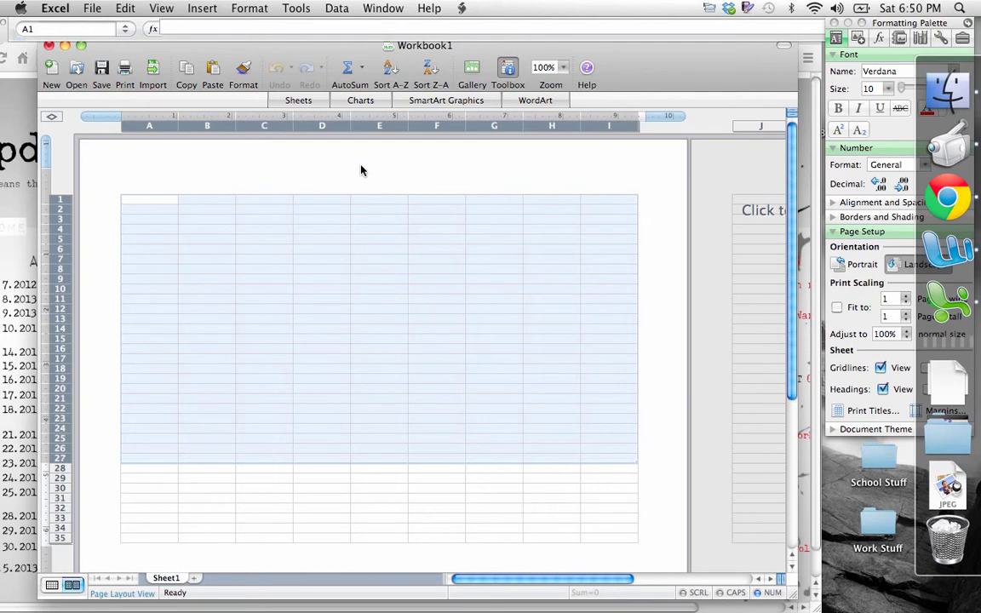
left_click(323, 225)
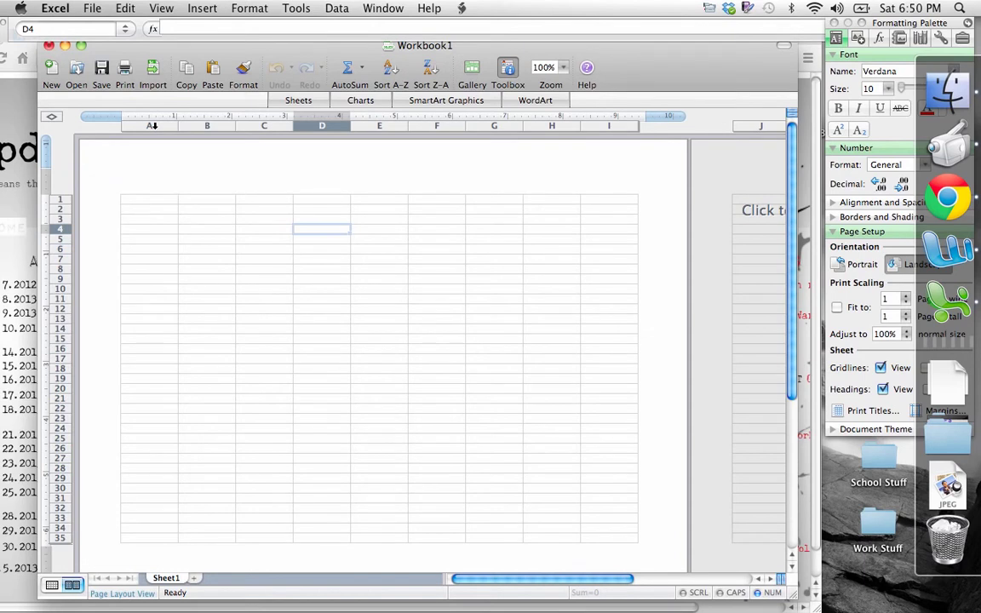
left_click(152, 126)
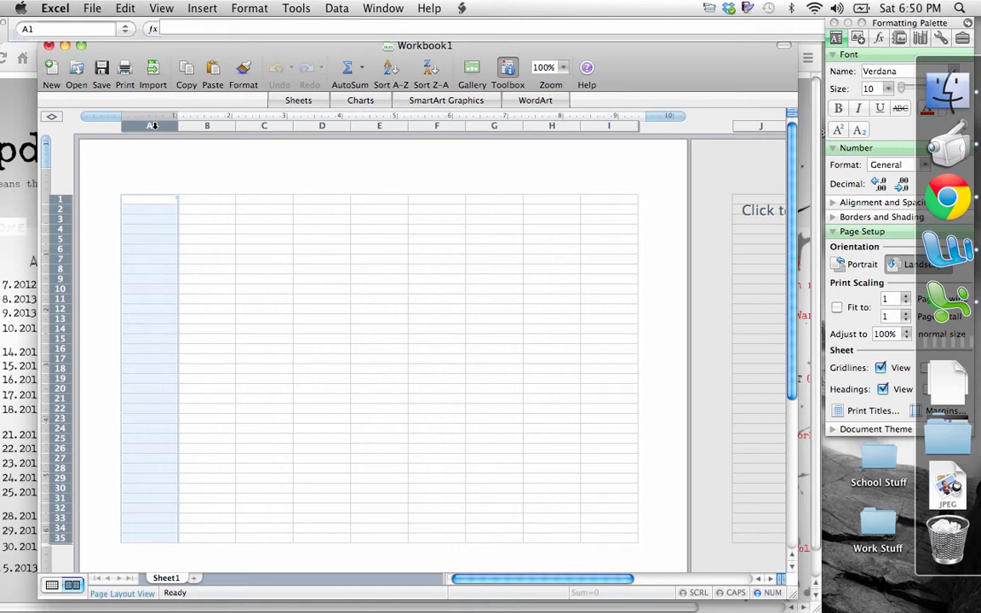
left_click(209, 125)
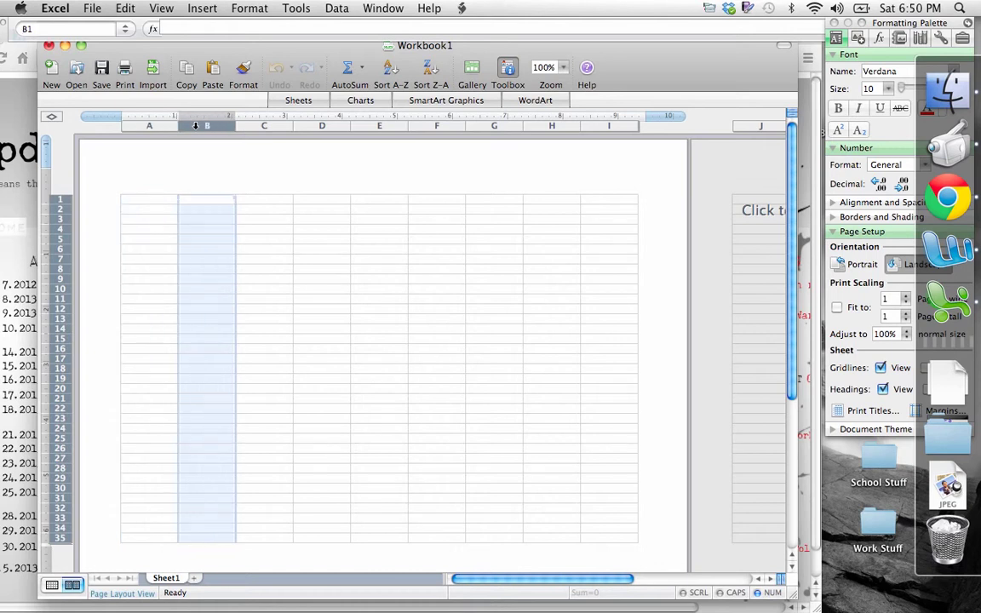
left_click(261, 125)
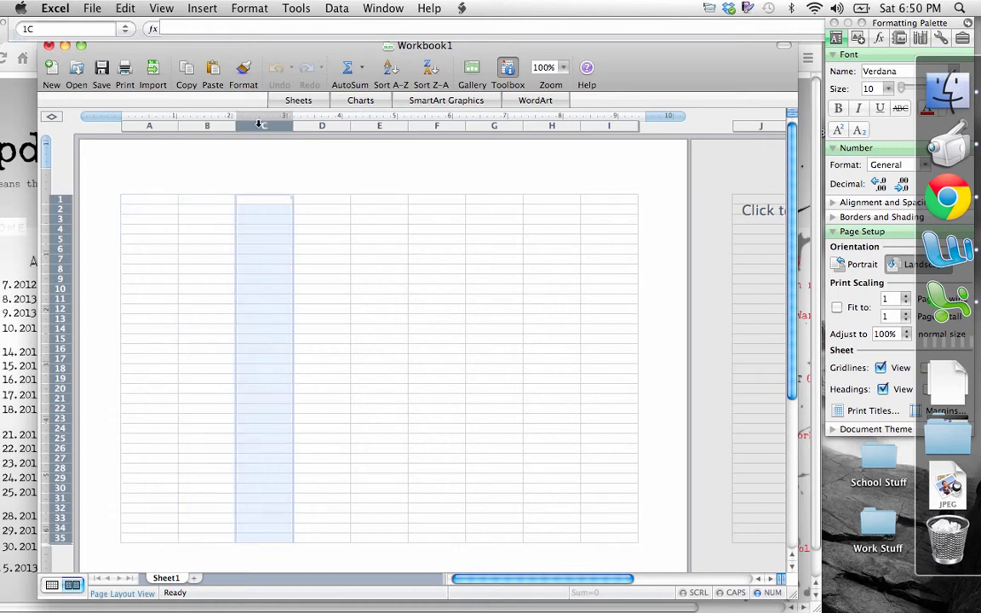
left_click(322, 126)
left_click(232, 214)
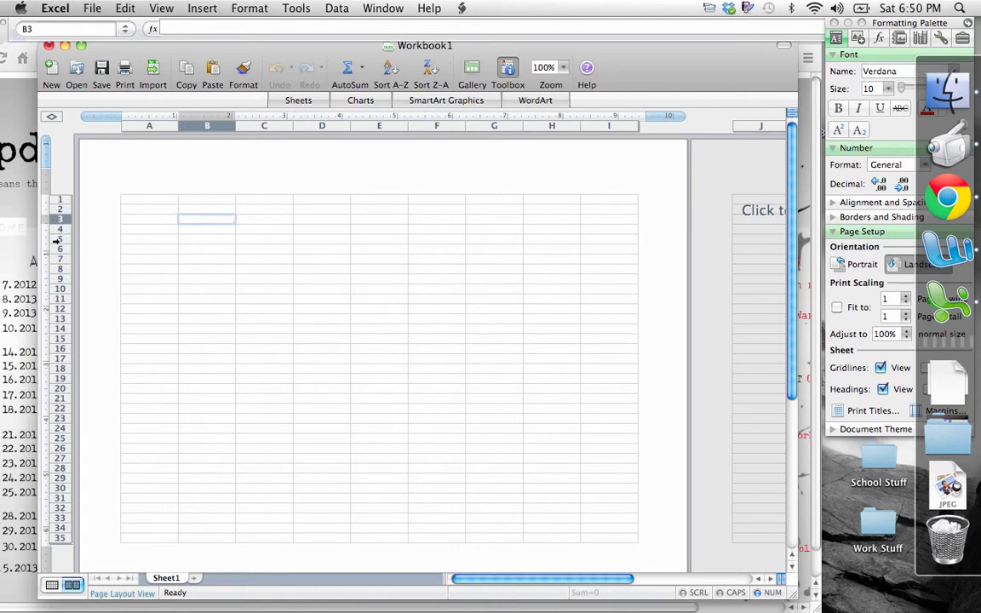
Examine the sheet's numbered rows by selecting row 4 and row 2, ending on cell B6
left_click_drag(795, 211, 767, 125)
left_click(57, 224)
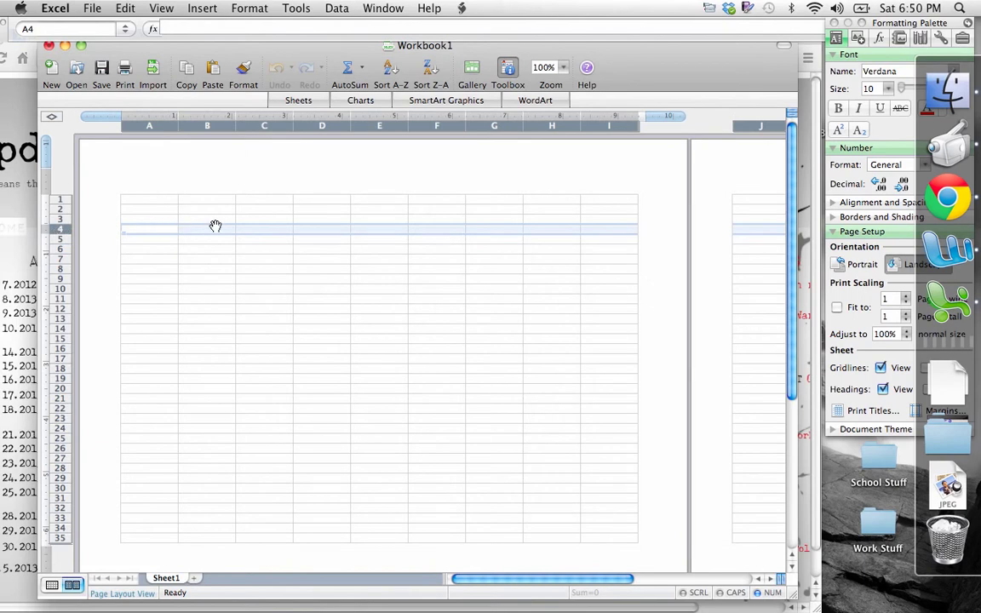
left_click(60, 209)
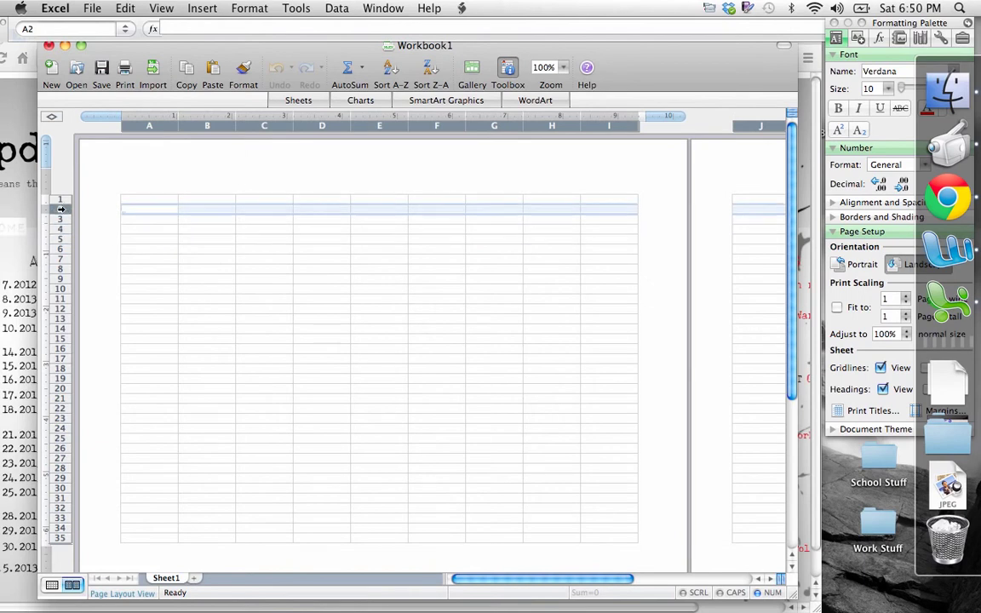
left_click(212, 220)
left_click(217, 250)
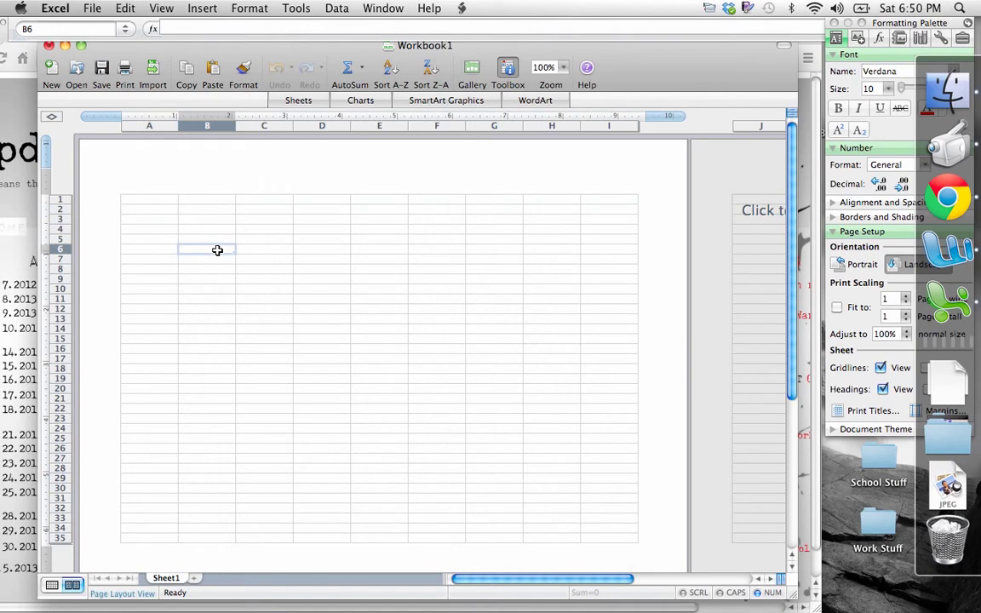
Set the column width of the range A1:I7 to .81 inches
mouse_move(632, 77)
left_mouse_down()
mouse_move(635, 102)
mouse_move(639, 91)
left_mouse_up()
left_click_drag(140, 213, 606, 274)
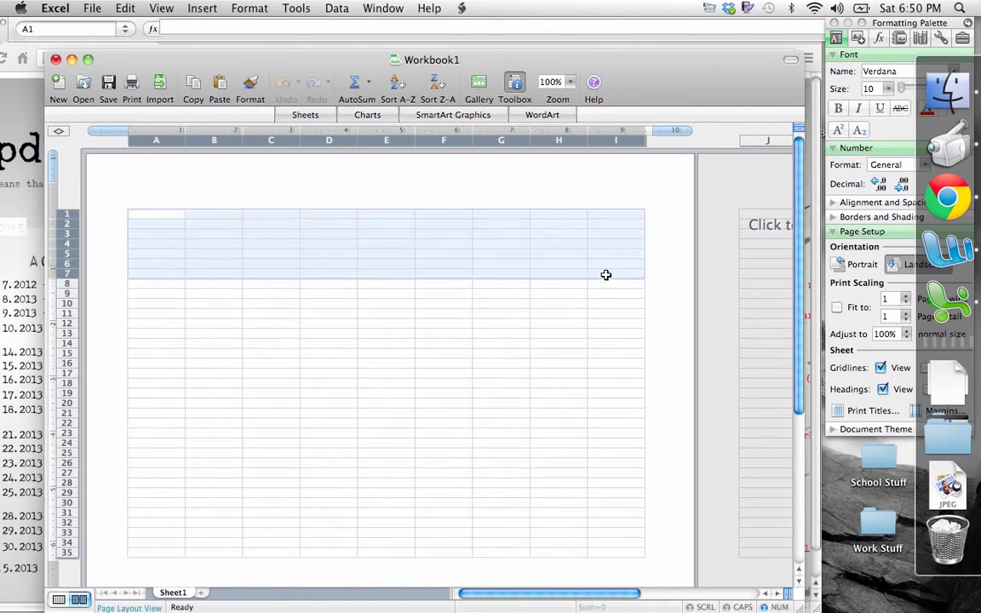
left_click(243, 9)
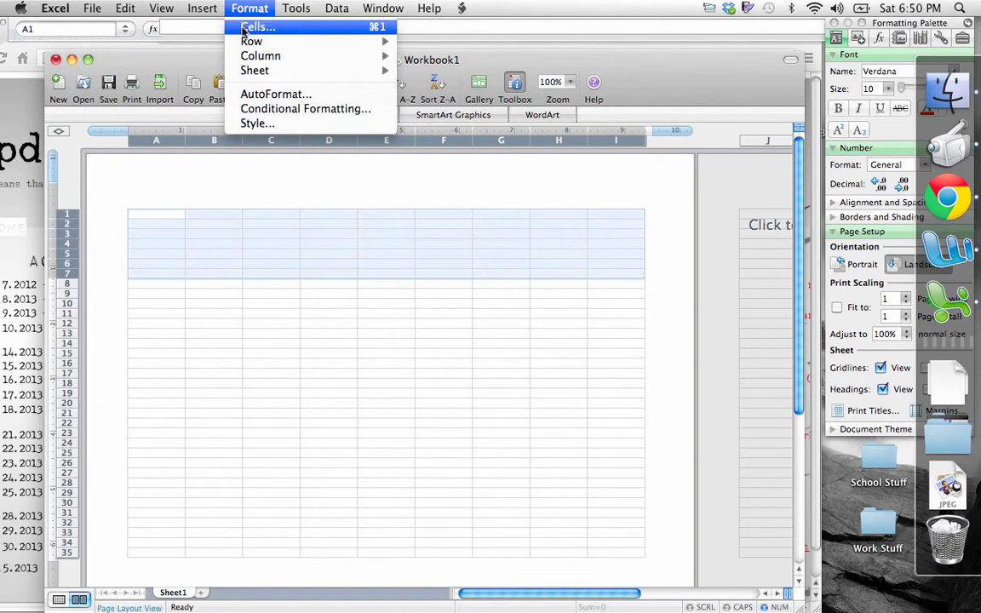
mouse_move(246, 55)
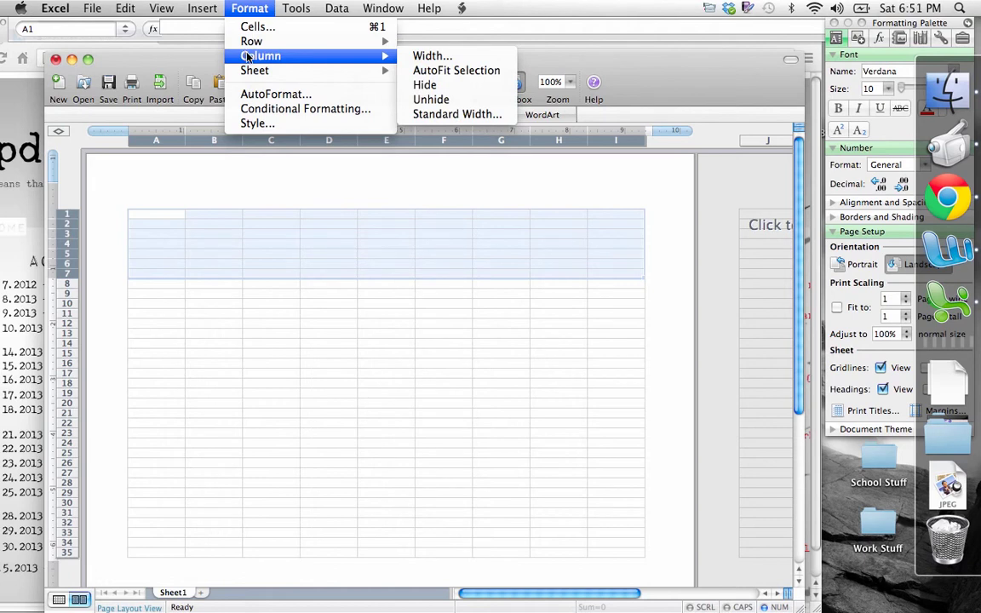
left_click(429, 57)
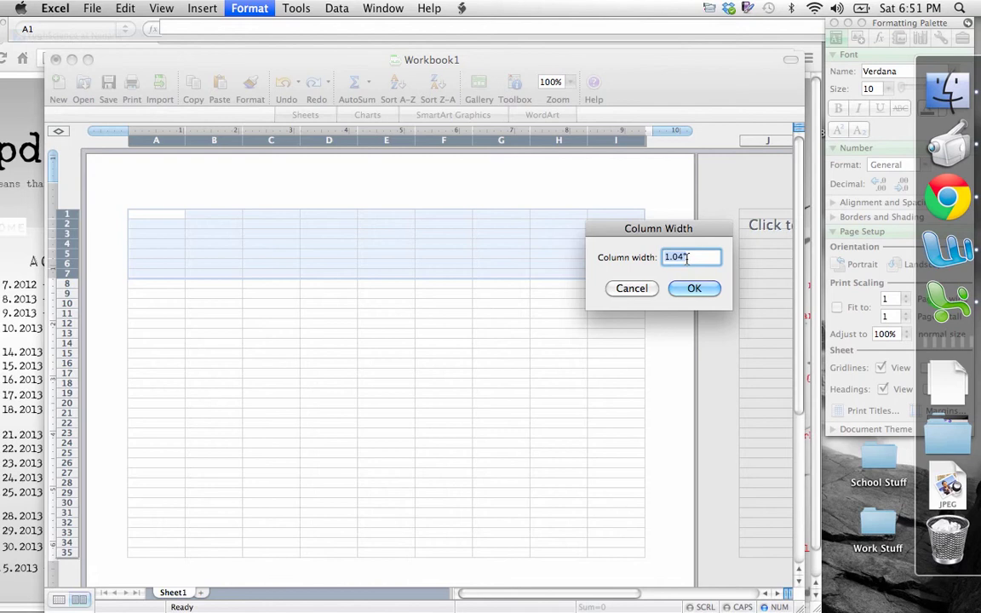
key("BackSpace")
type(".81")
key("Return")
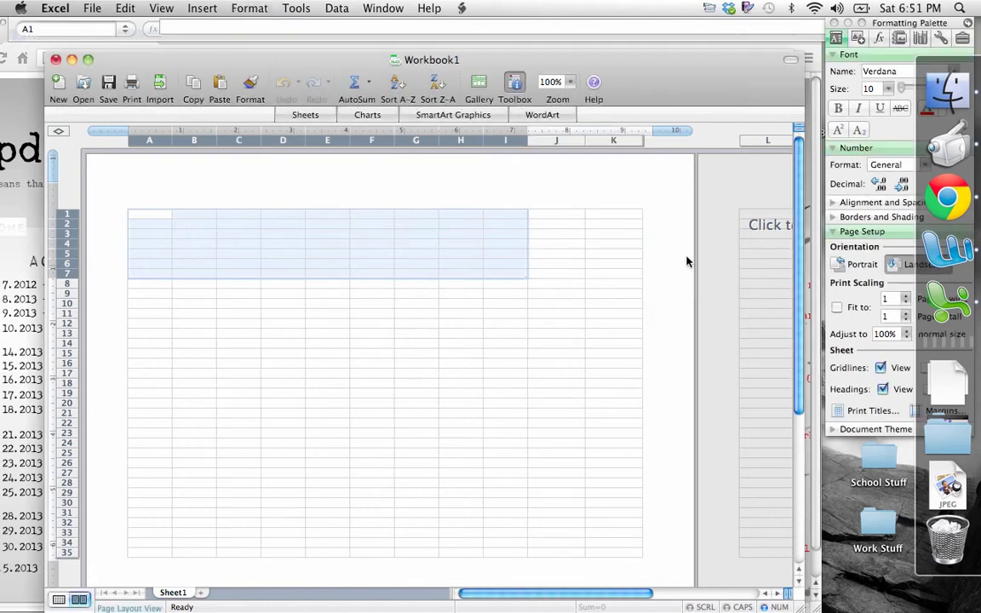
Set the width of columns J and K to .8 inches using the range J1:K7
left_click_drag(558, 215, 615, 274)
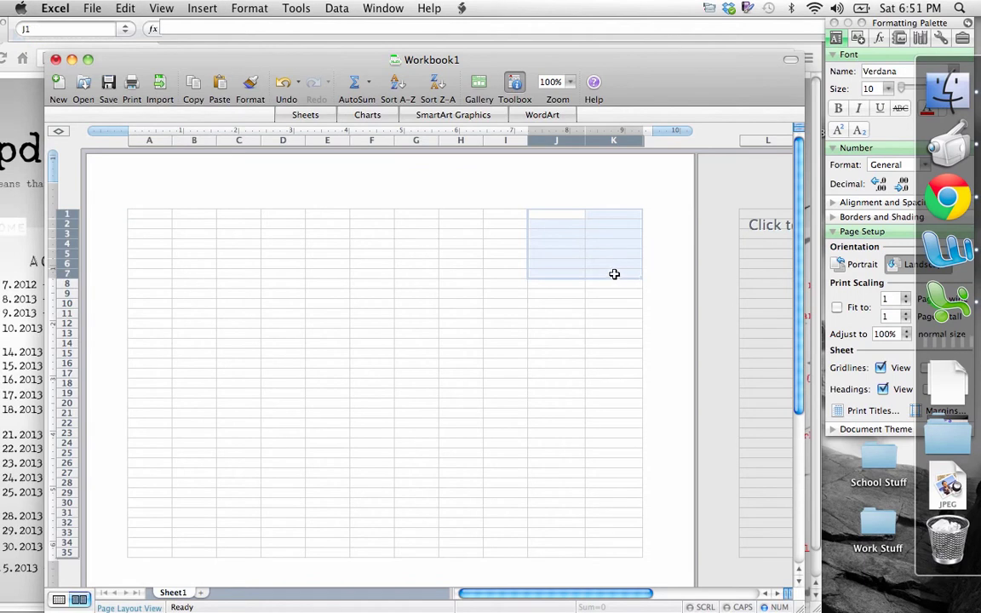
left_click(249, 7)
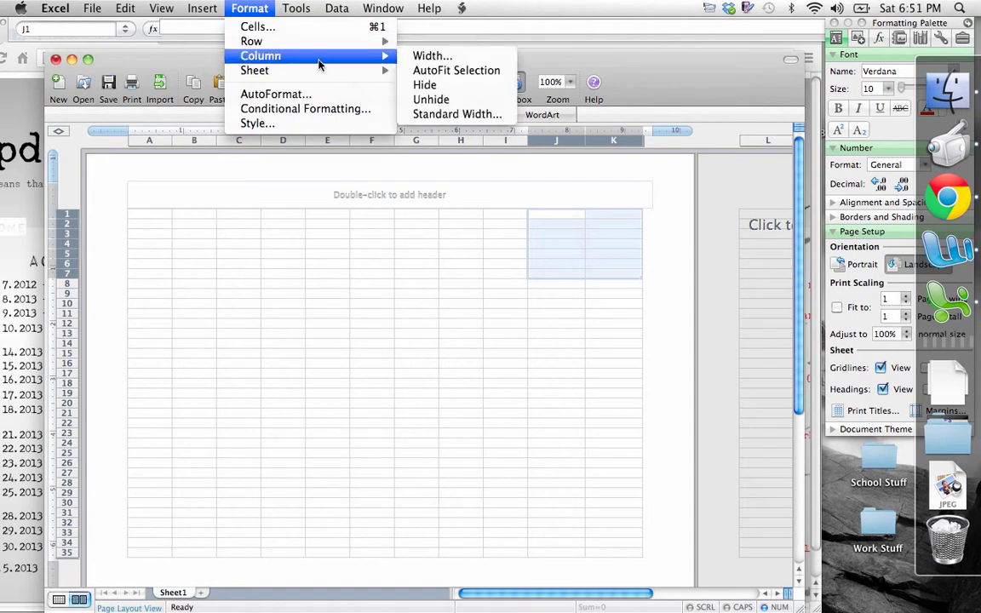
left_click(419, 55)
key("BackSpace")
type(".8")
key("Return")
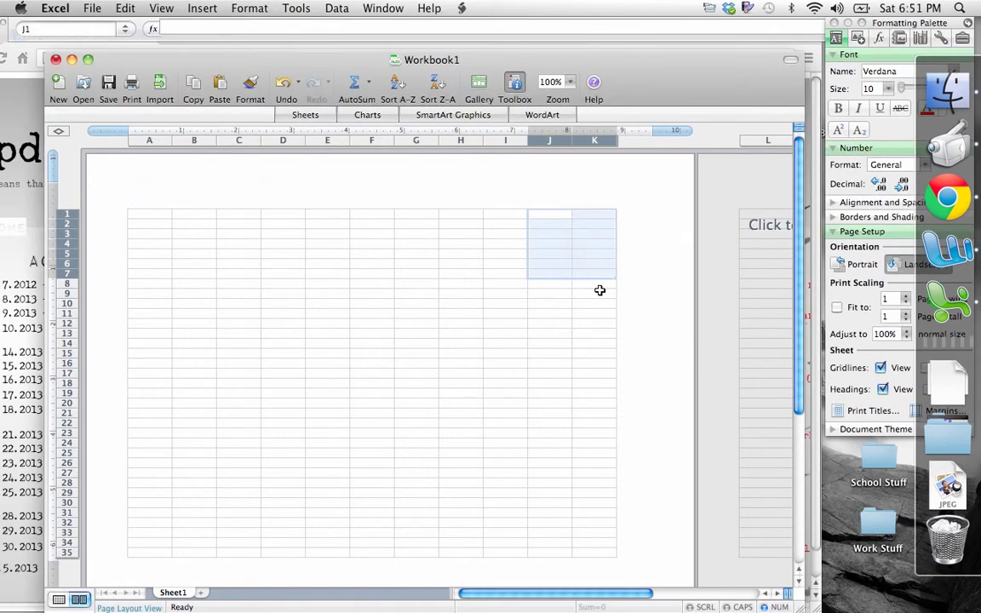
Bring the Recycling+Assignment (11).docx document forward in Word and minimize the Chrome window behind it
left_click(543, 312)
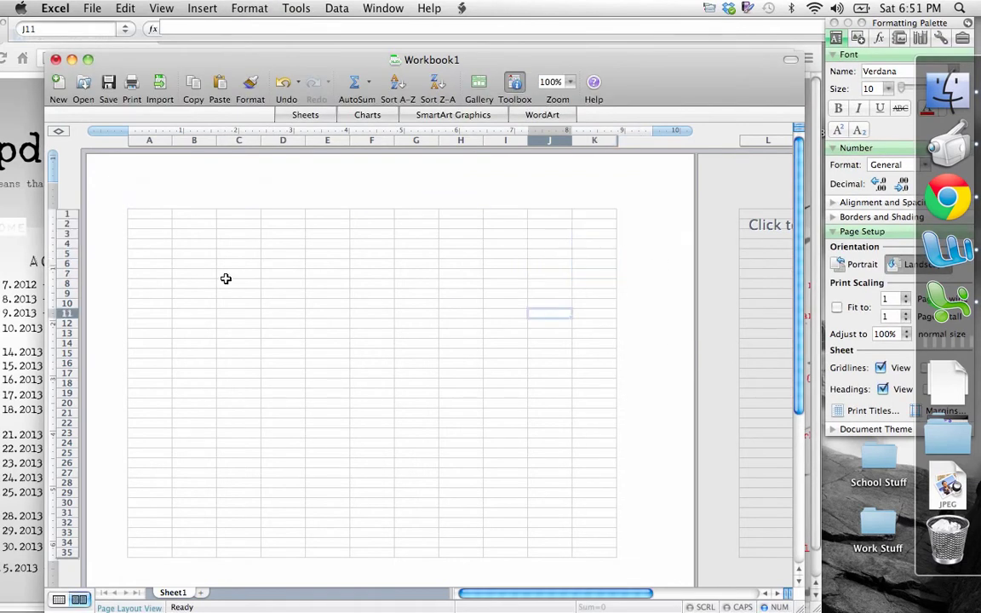
left_click(190, 51)
left_click_drag(49, 20, 122, 6)
left_click(325, 586)
left_click(30, 595)
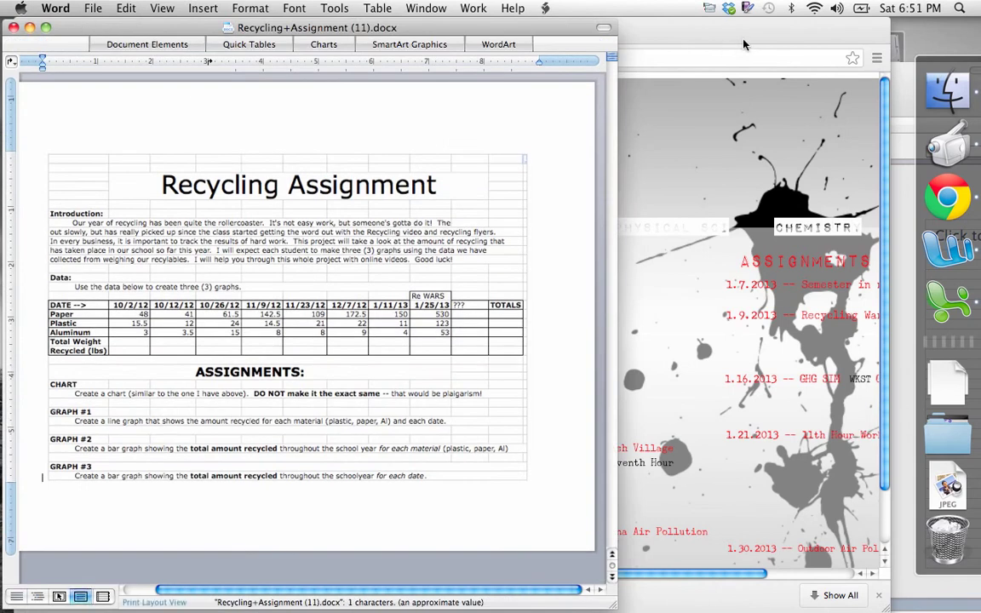
left_click(650, 27)
left_click(44, 30)
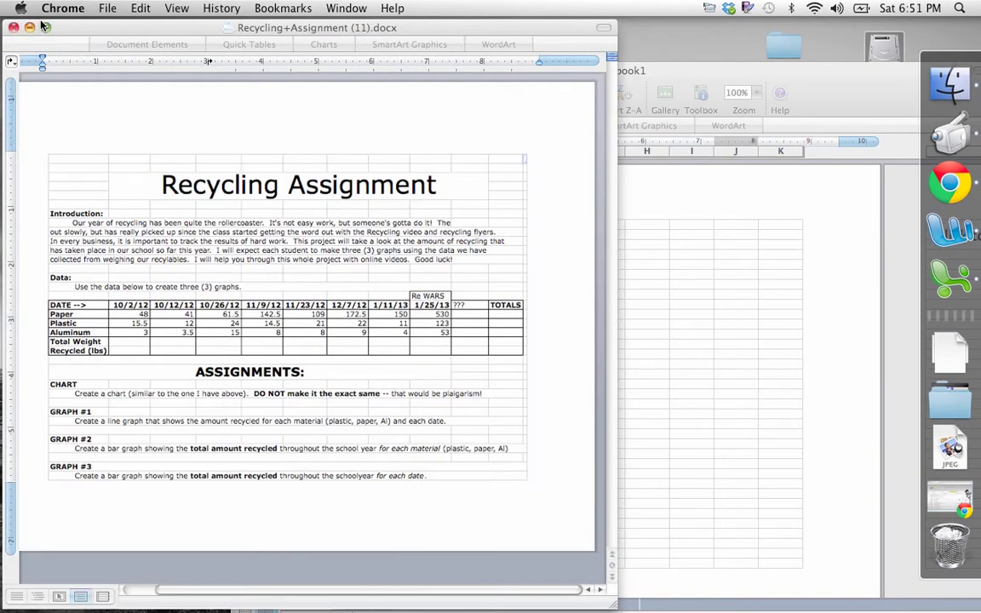
Return to Workbook1 in Excel and position its window so the assignment's row labels and first date column stay visible beside it
left_click_drag(718, 43, 770, 43)
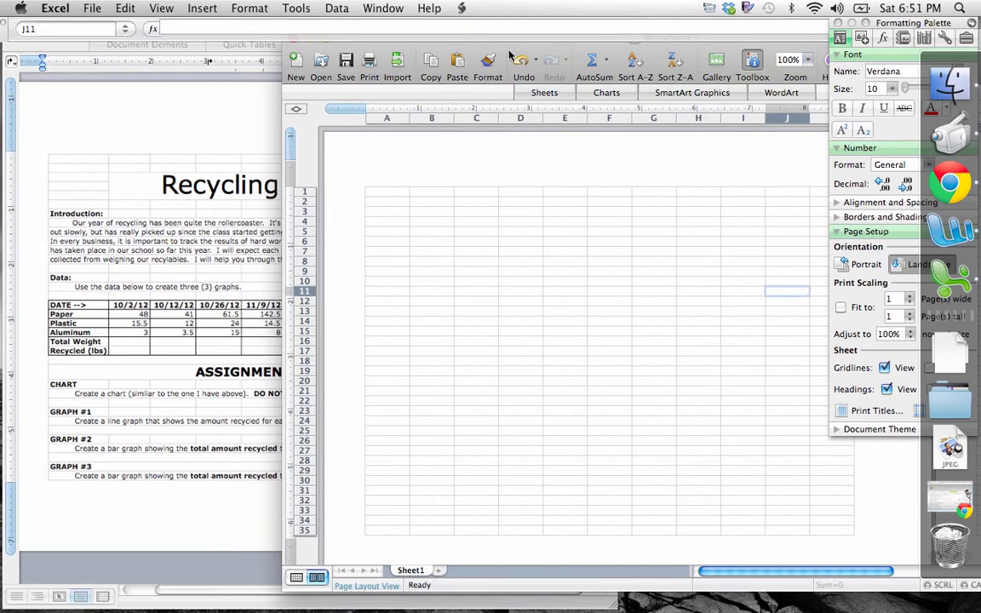
left_click_drag(882, 32, 942, 136)
left_click(308, 281)
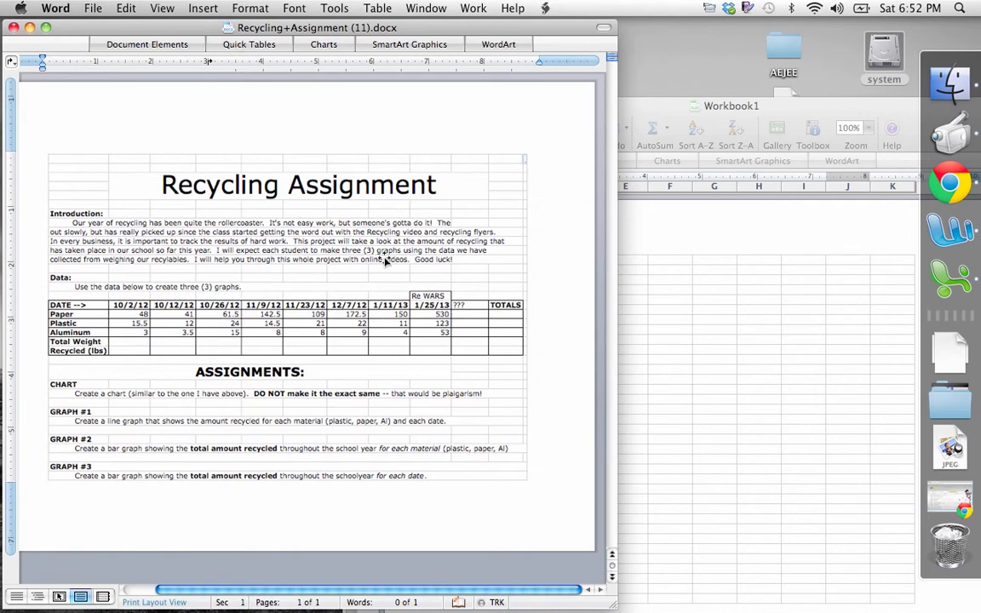
left_click(633, 258)
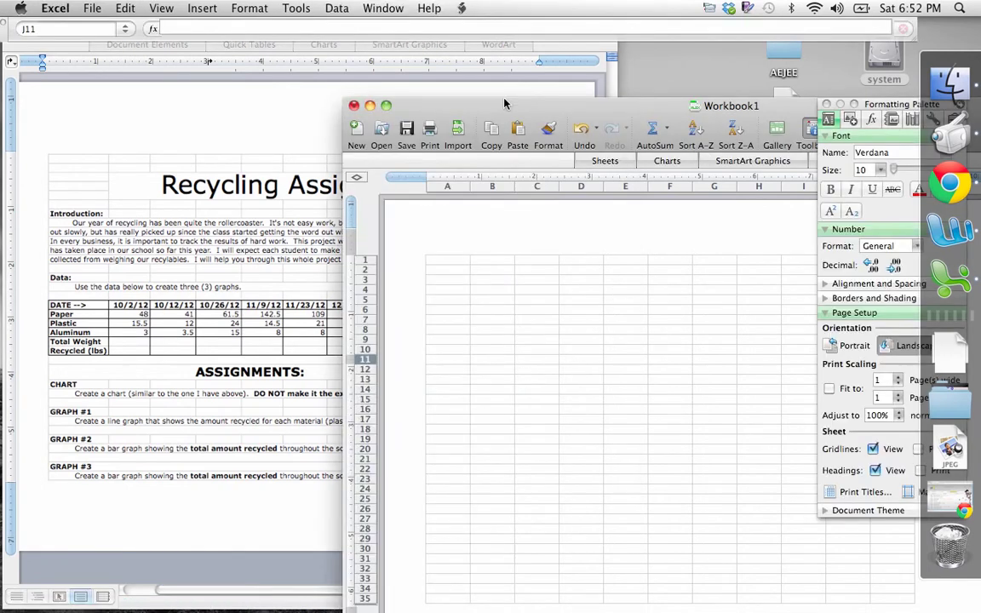
left_click_drag(505, 104, 317, 57)
Enter the author's title and shortened last name in cell K1
left_click(680, 209)
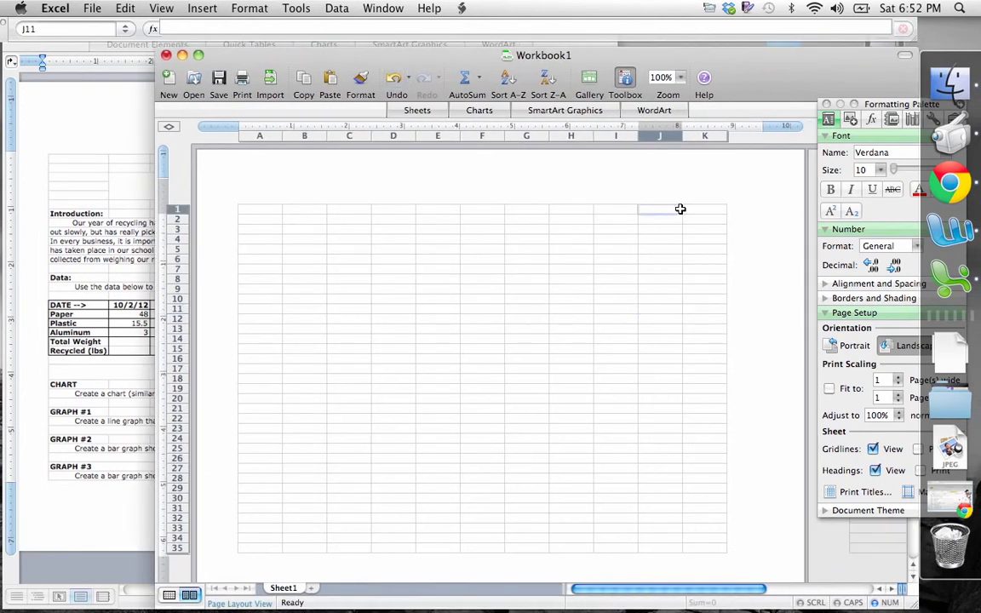
left_click(694, 209)
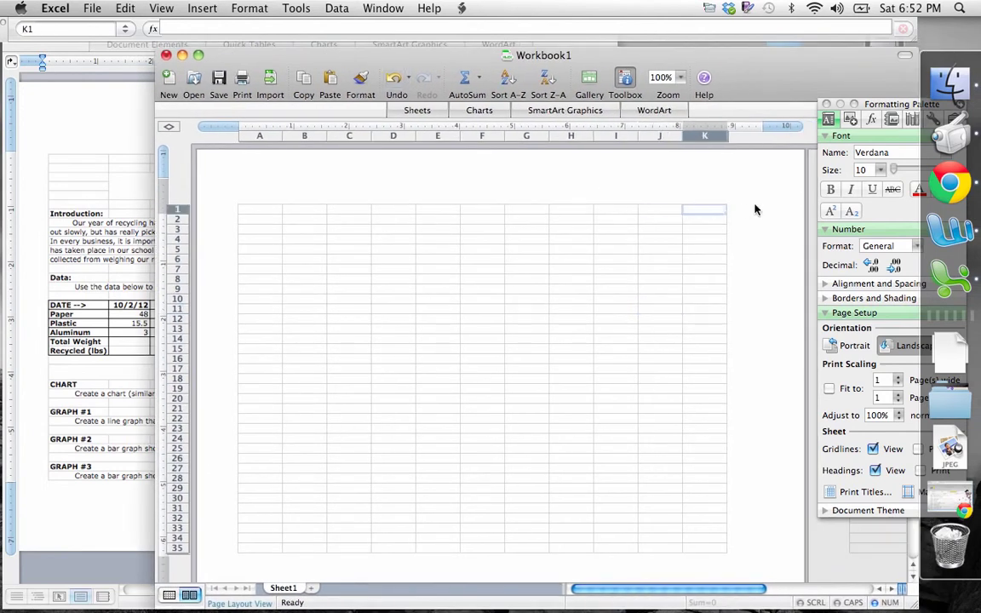
type("Mr. Yenna")
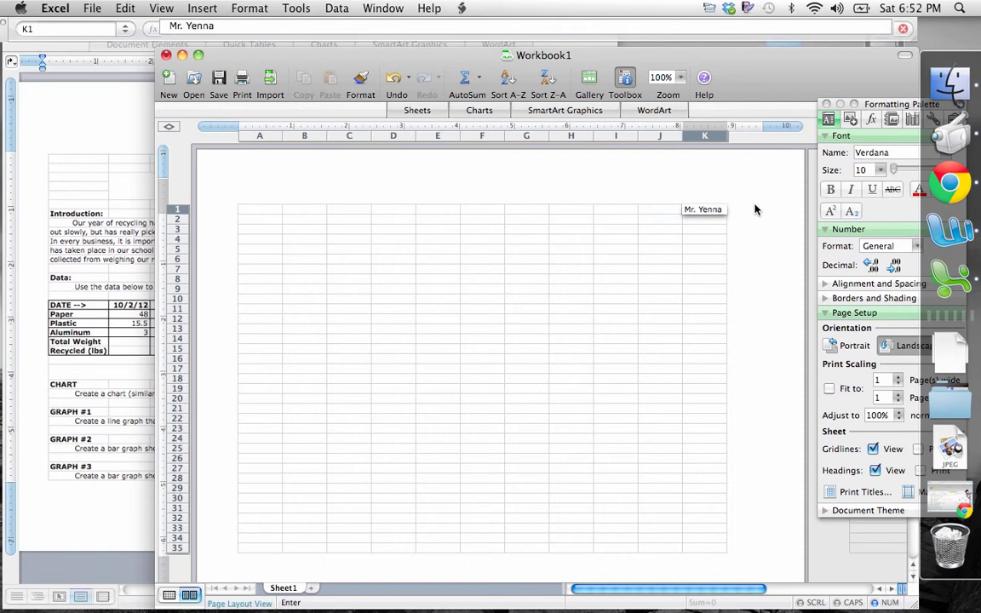
key("Return")
key("Return")
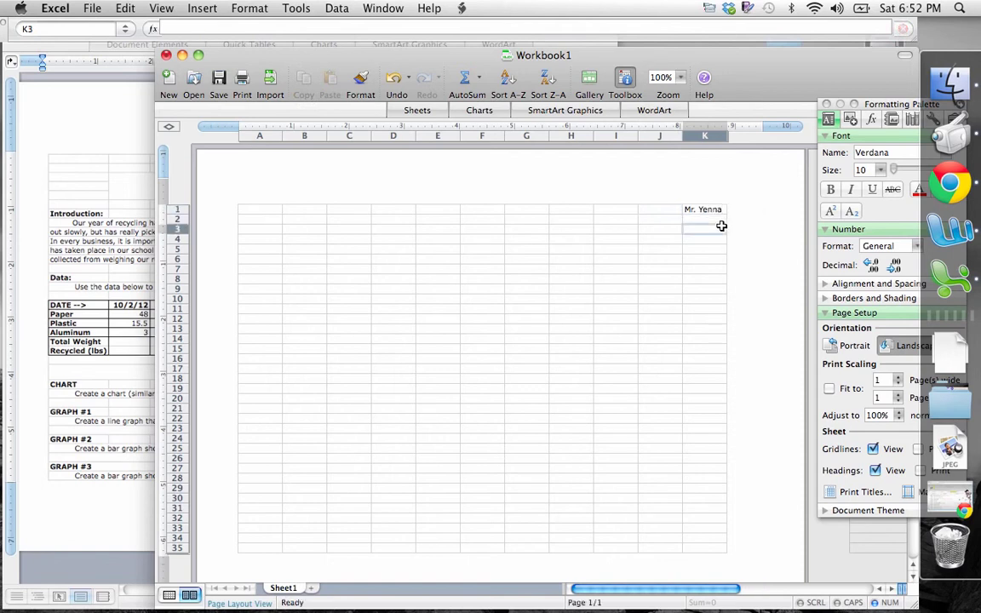
Extend the name in cell K1 to the author's full last name
left_click(711, 211)
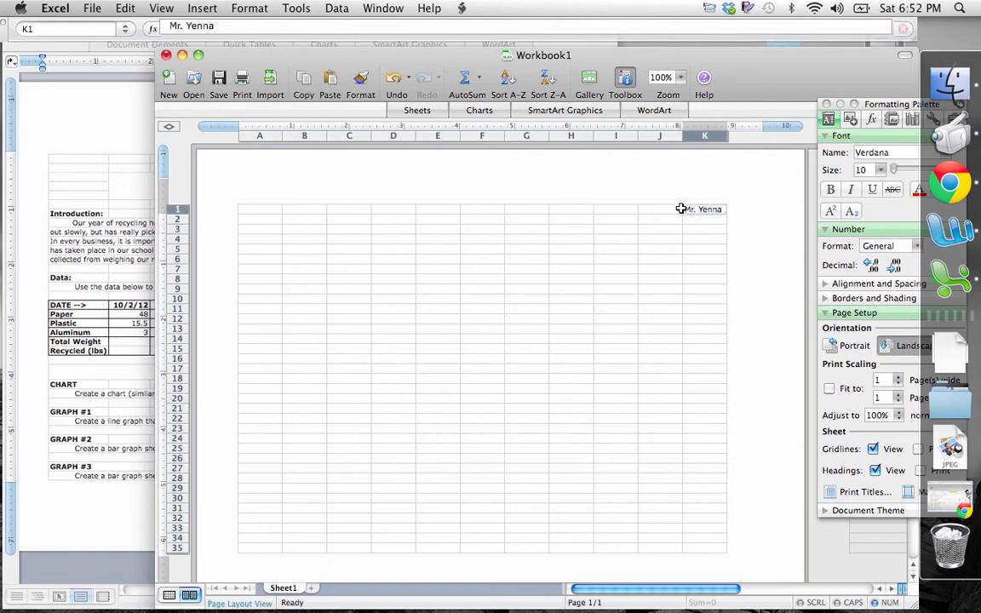
left_click(704, 228)
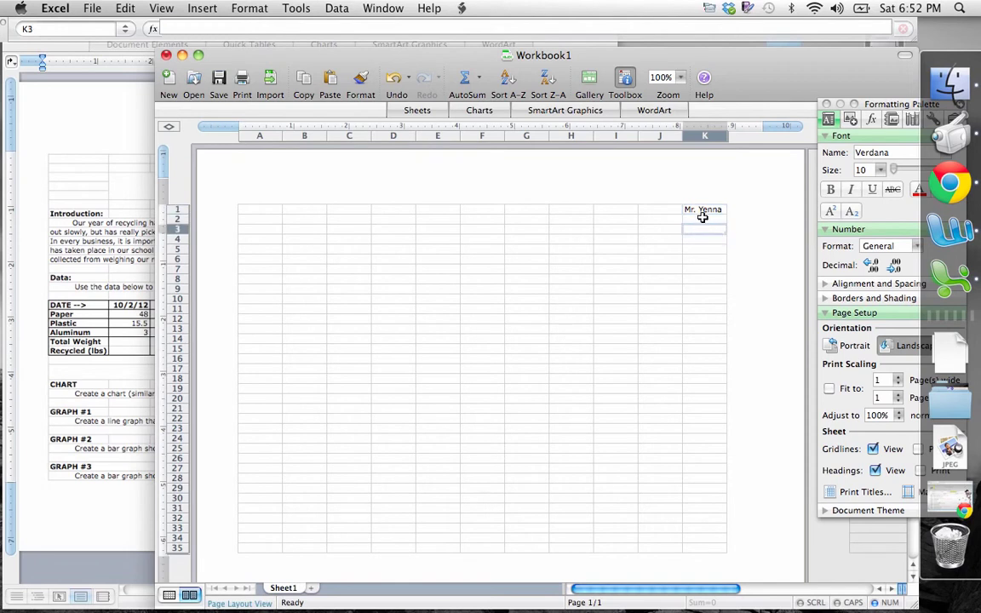
left_click(703, 210)
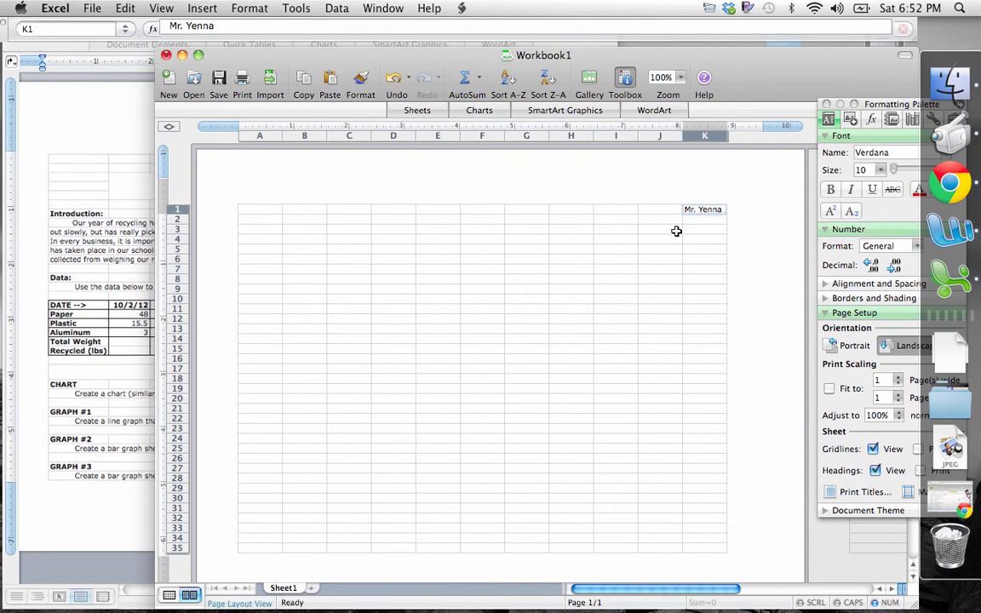
left_click(679, 227)
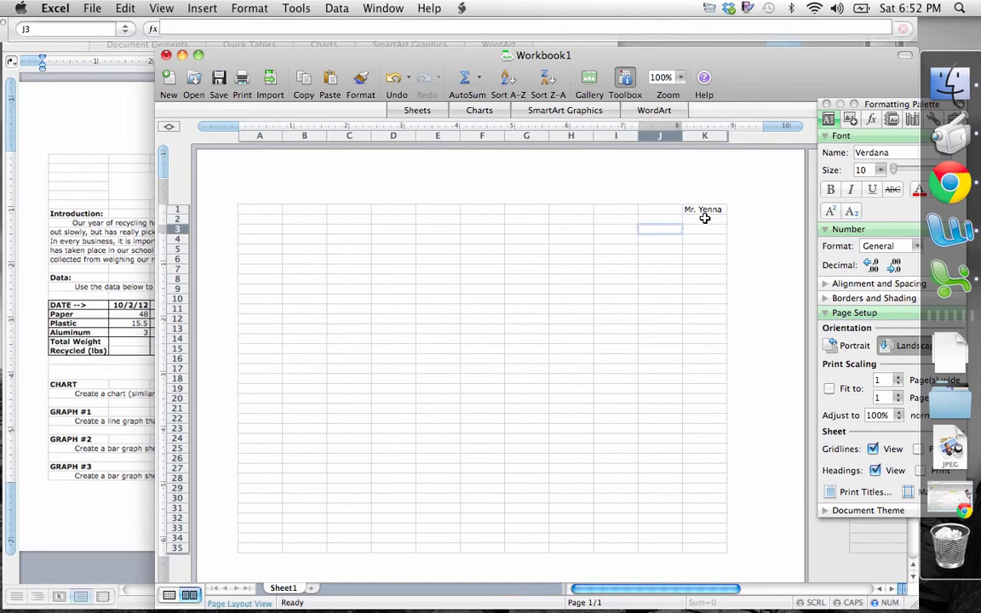
left_click(705, 209)
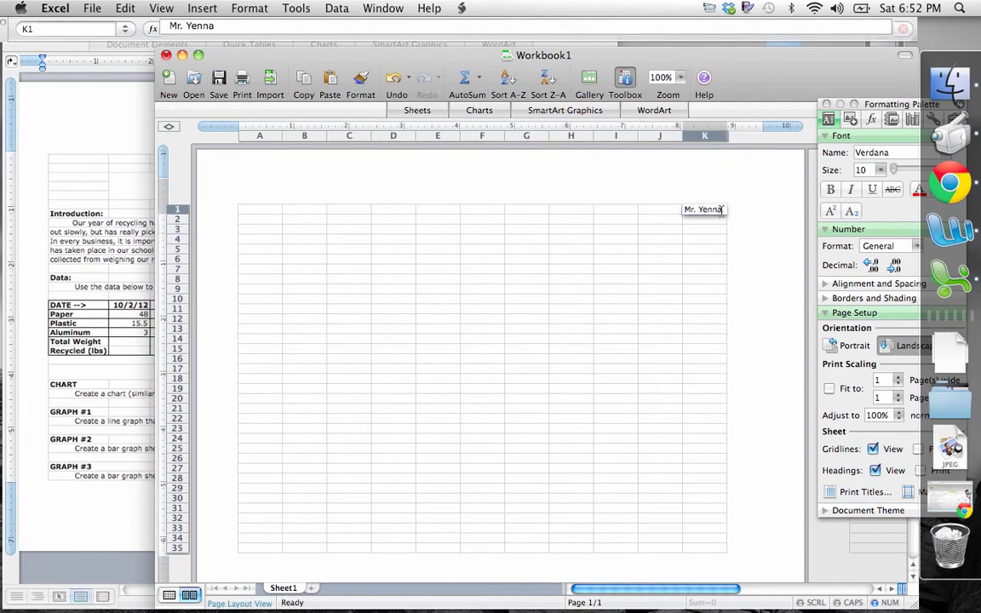
double_click(721, 210)
type("gansh")
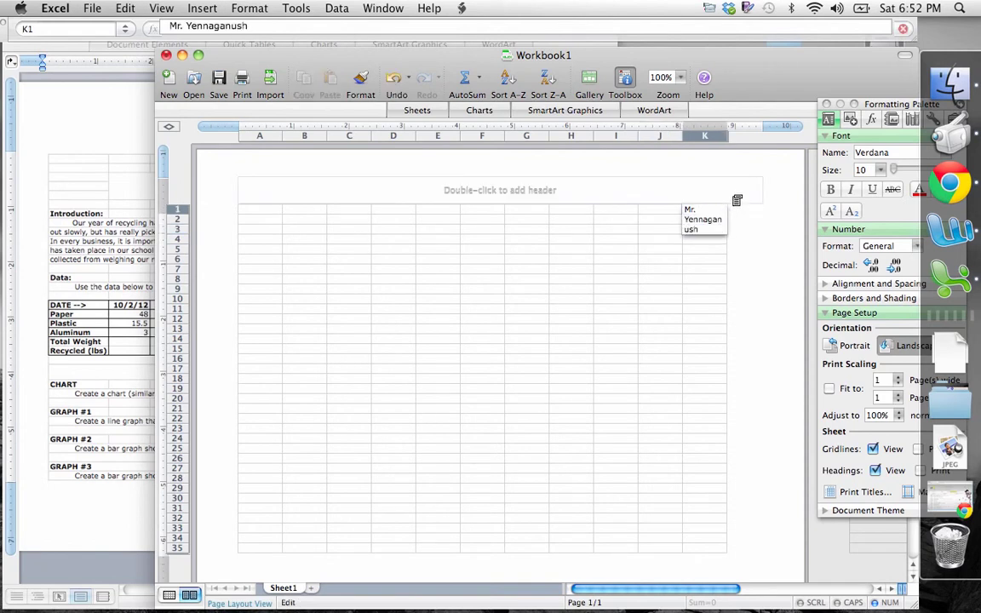
key("Return")
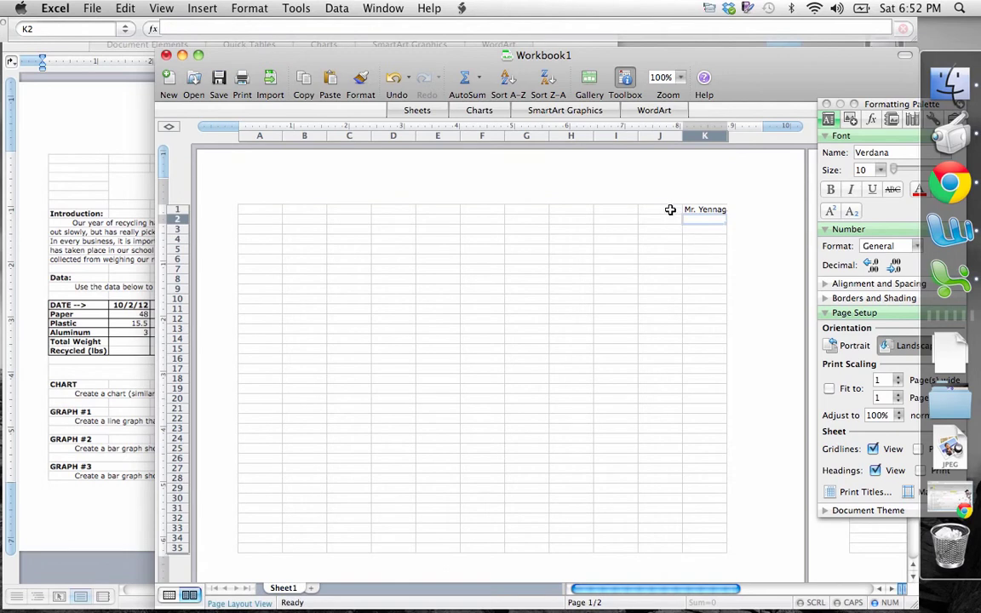
Merge cells J1 and K1 so the full name fits across both columns
left_click(700, 210)
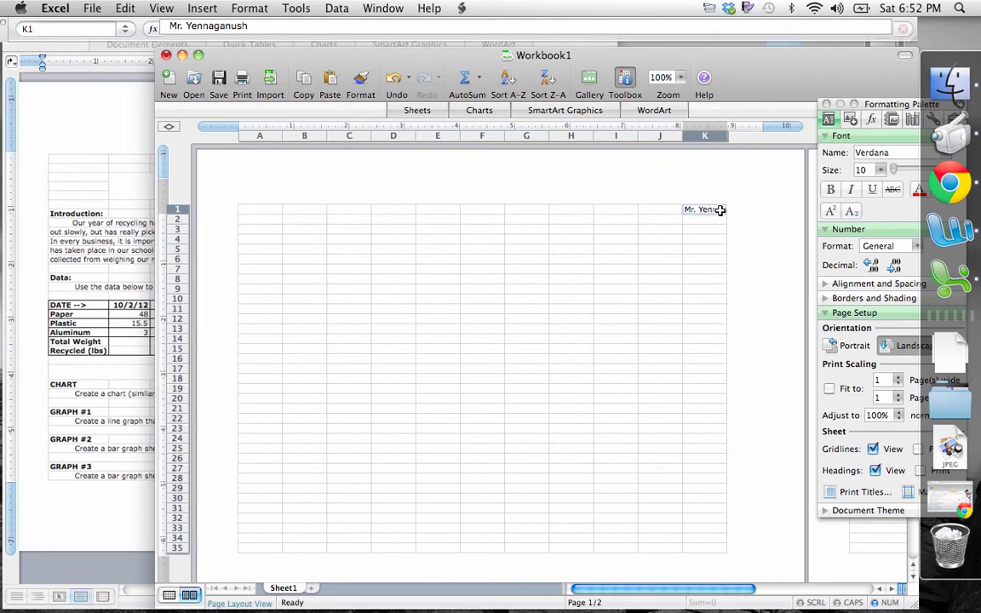
left_click(667, 209)
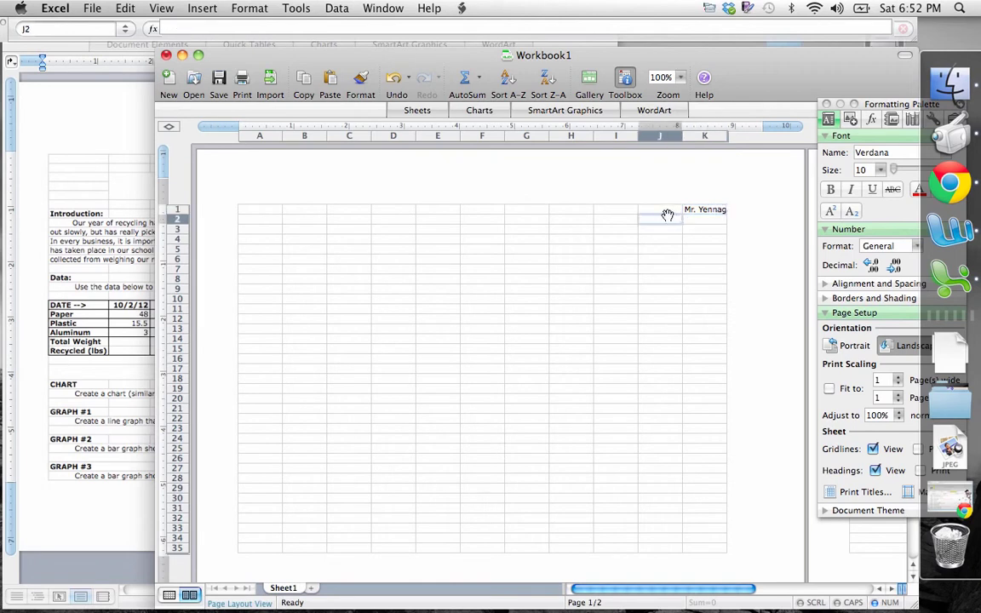
left_click_drag(665, 209, 704, 209)
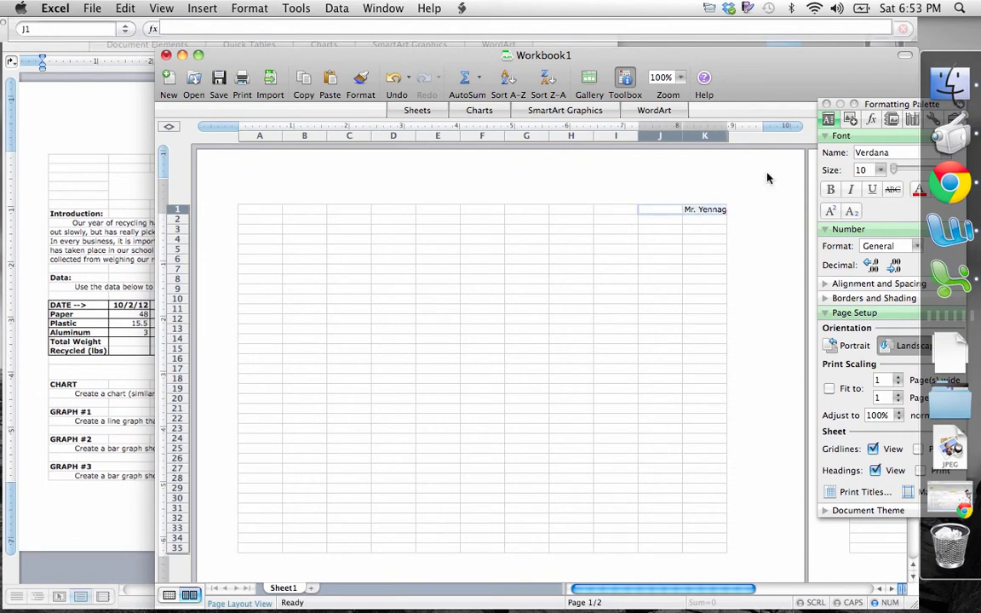
left_click(260, 10)
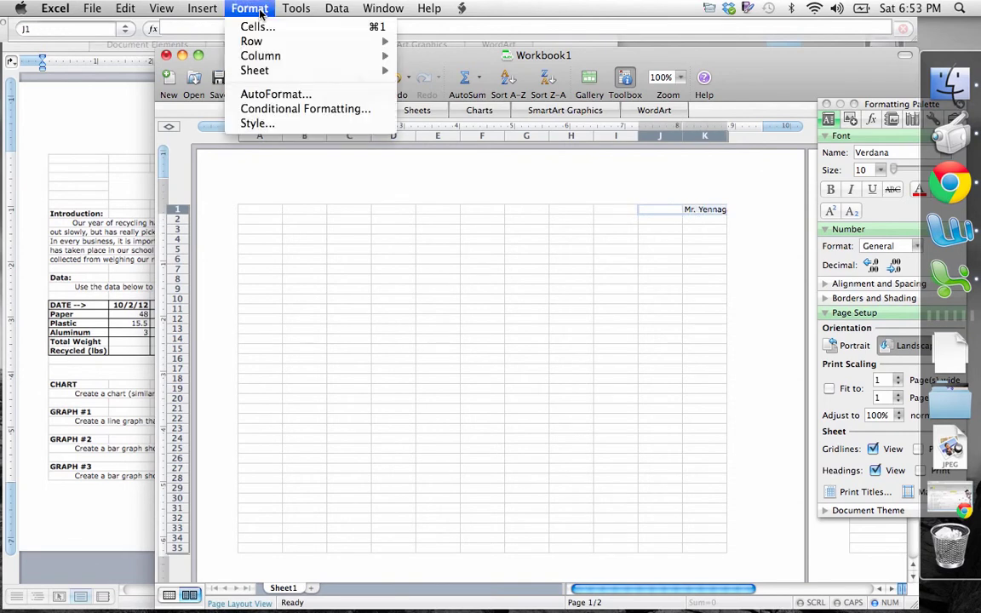
left_click(258, 27)
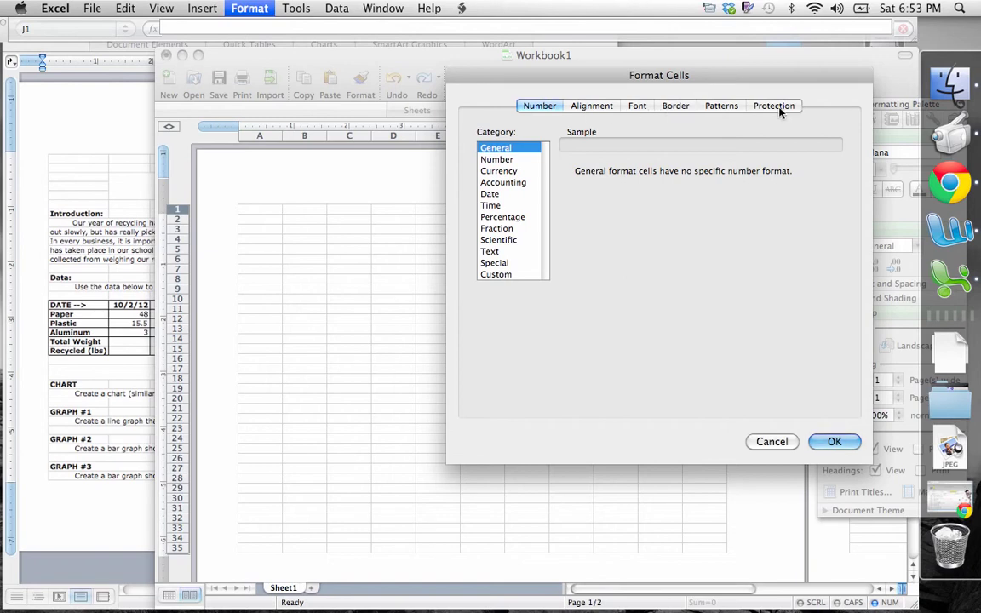
left_click(592, 105)
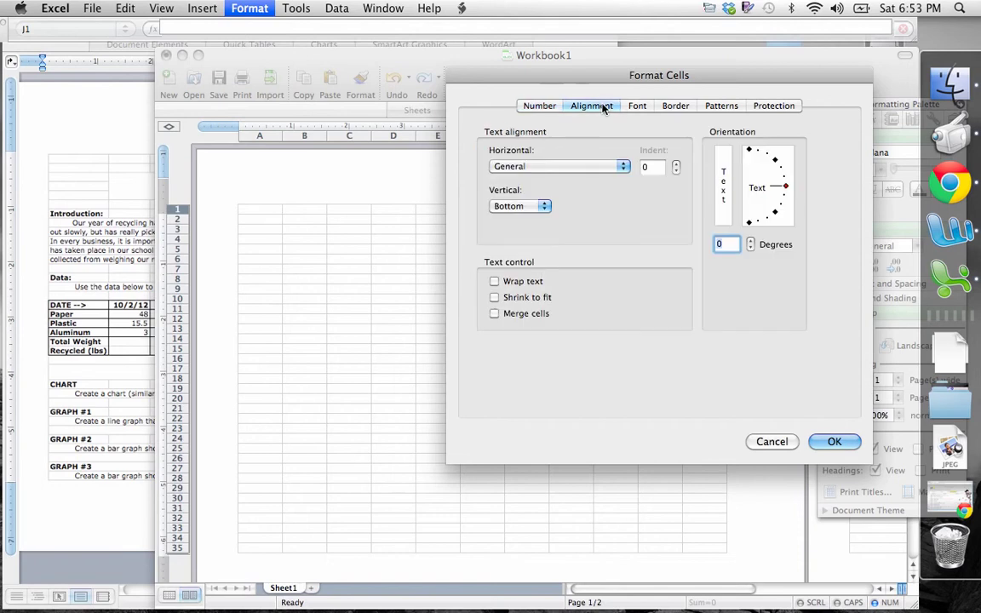
left_click(494, 314)
left_click(836, 441)
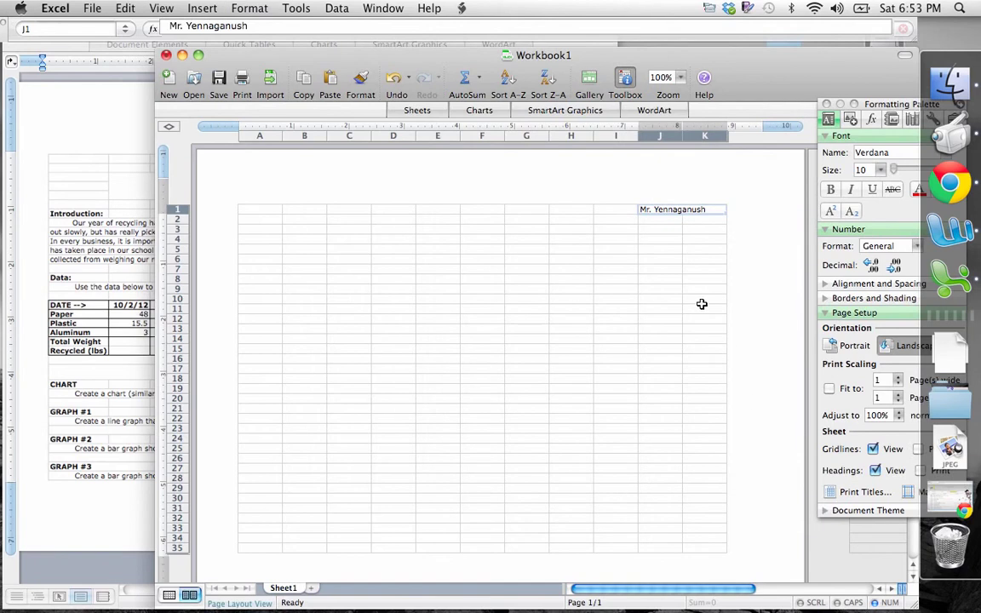
left_click(687, 273)
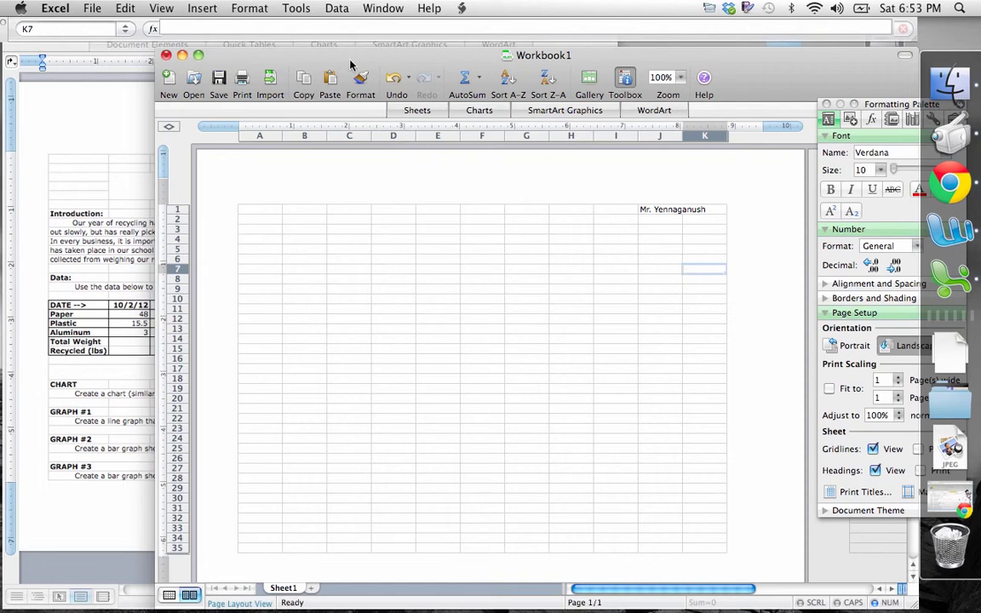
Shift the workbook window to uncover the assignment's second date column, and enter the heading DATE in cell A3
left_click_drag(368, 59, 407, 37)
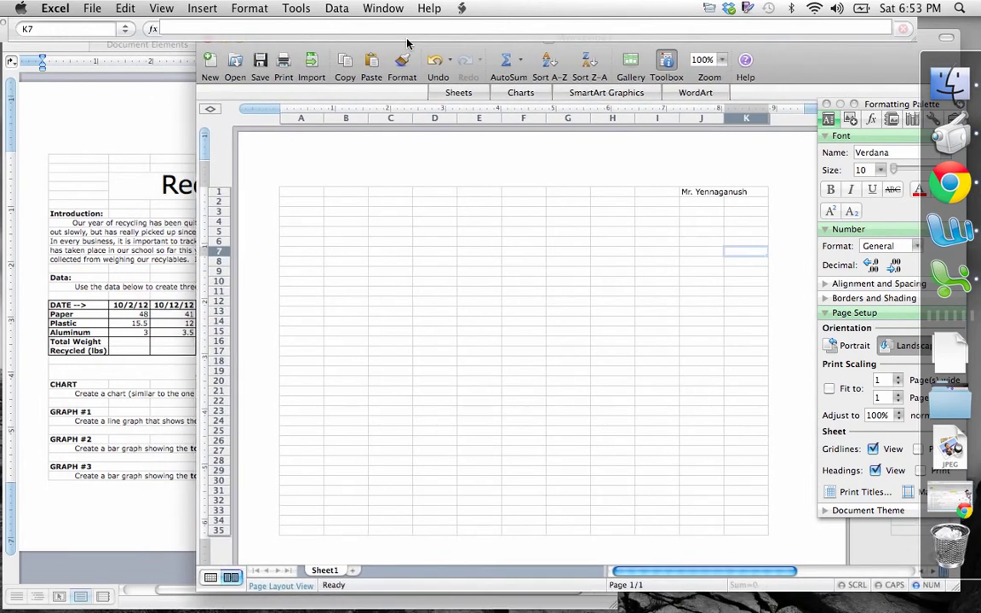
left_click(299, 213)
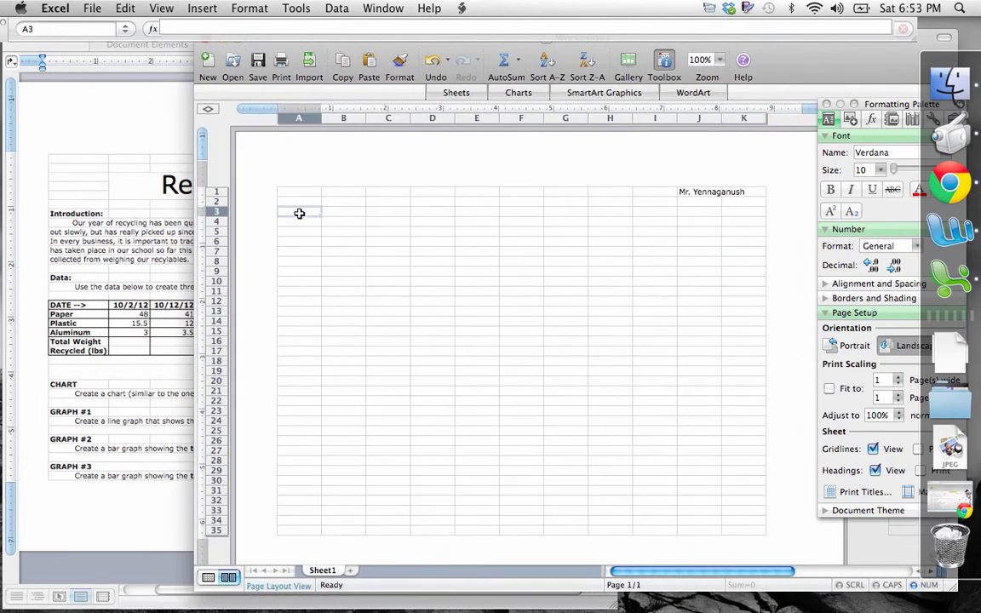
type("DATE")
key("Return")
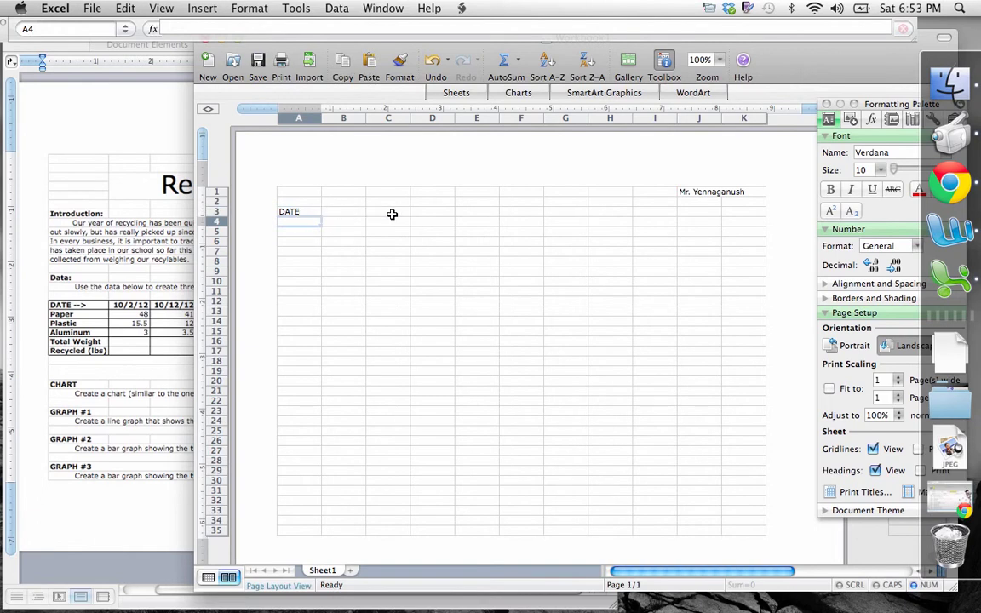
Enter the dates 10/2/2012 in cell B3 and 10/12/2012 in cell C3
left_click(354, 212)
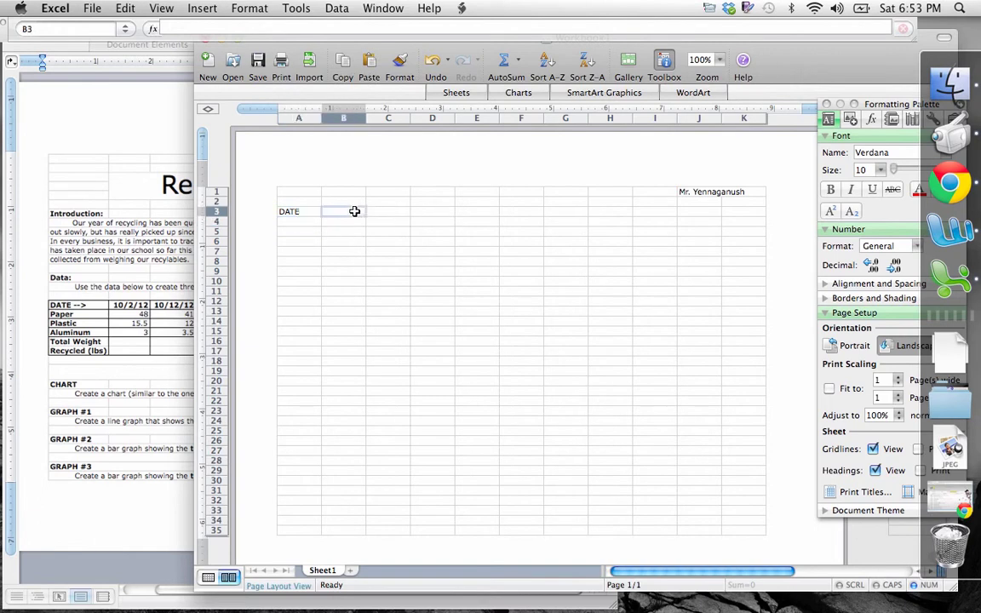
type("10/2/2012")
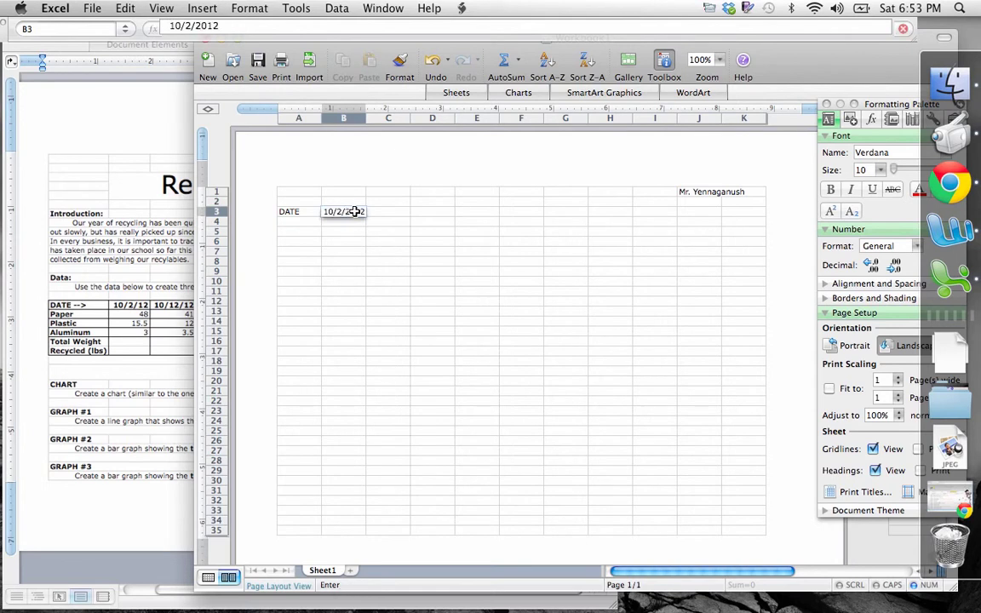
key("Tab")
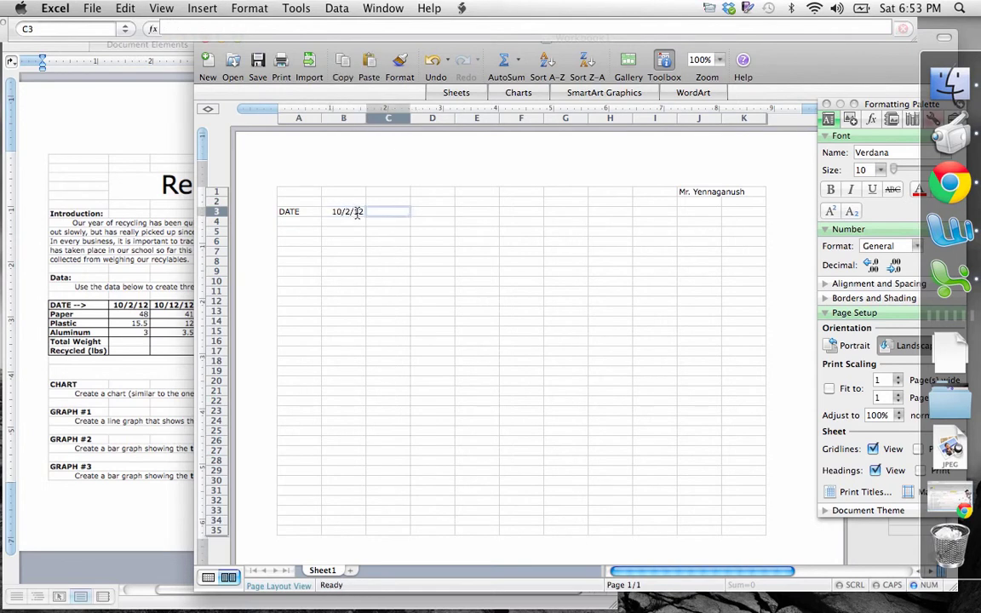
type("10")
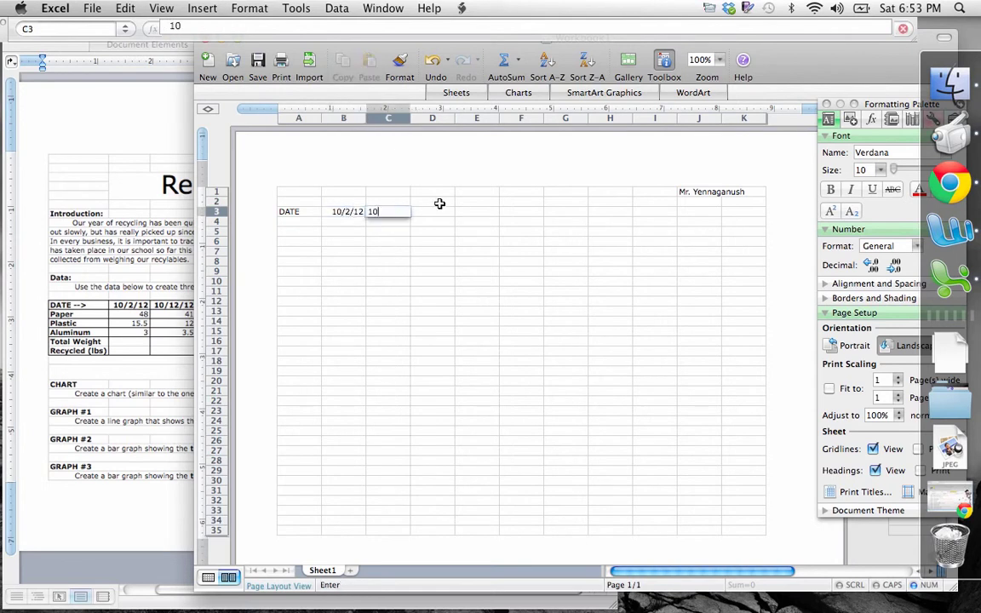
type("/12/2012")
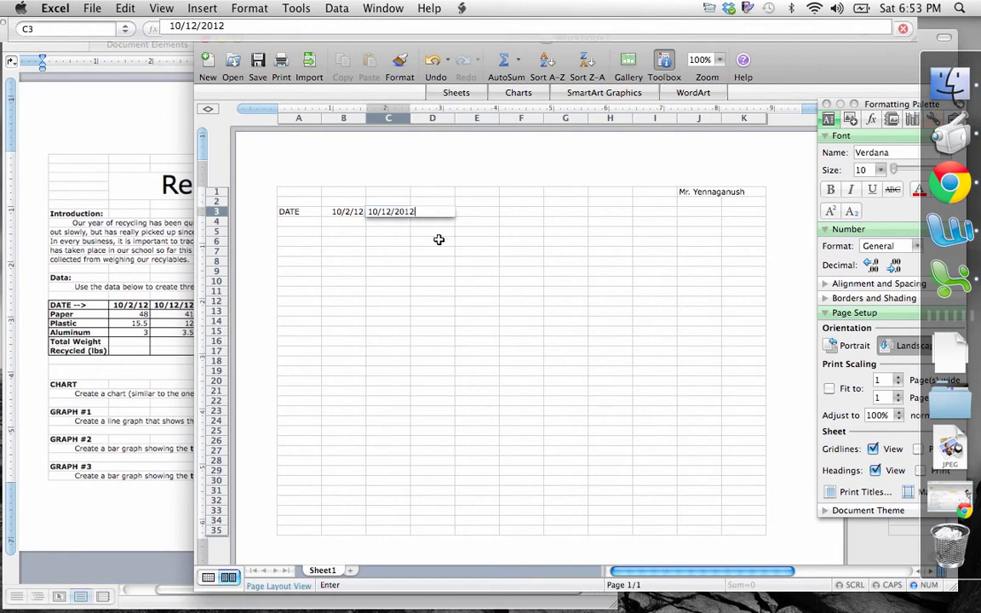
left_click(430, 244)
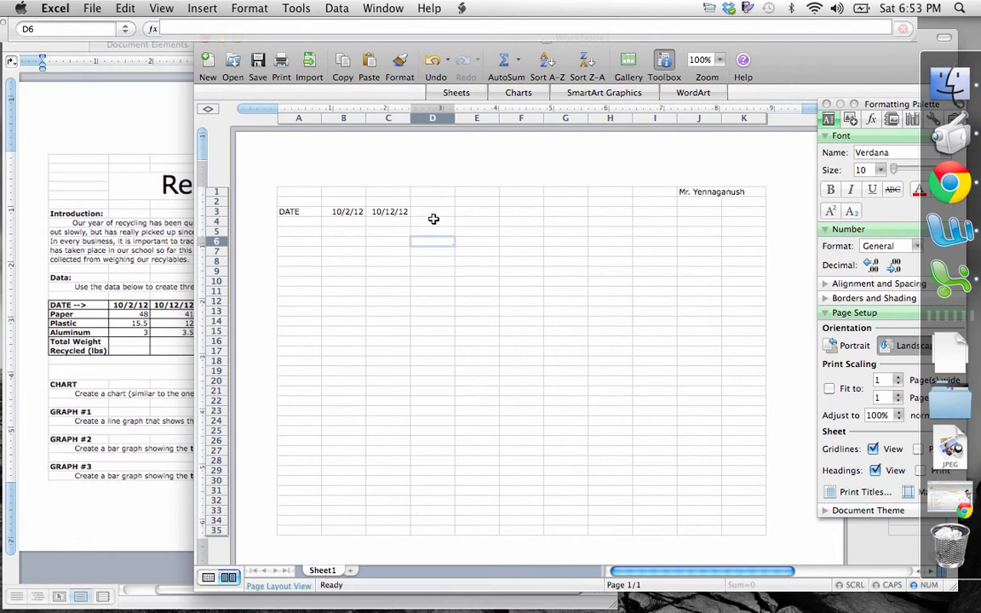
Uncover the assignment's third date column and enter the date October 26, 2012 in cell D3
left_click(434, 215)
type("October")
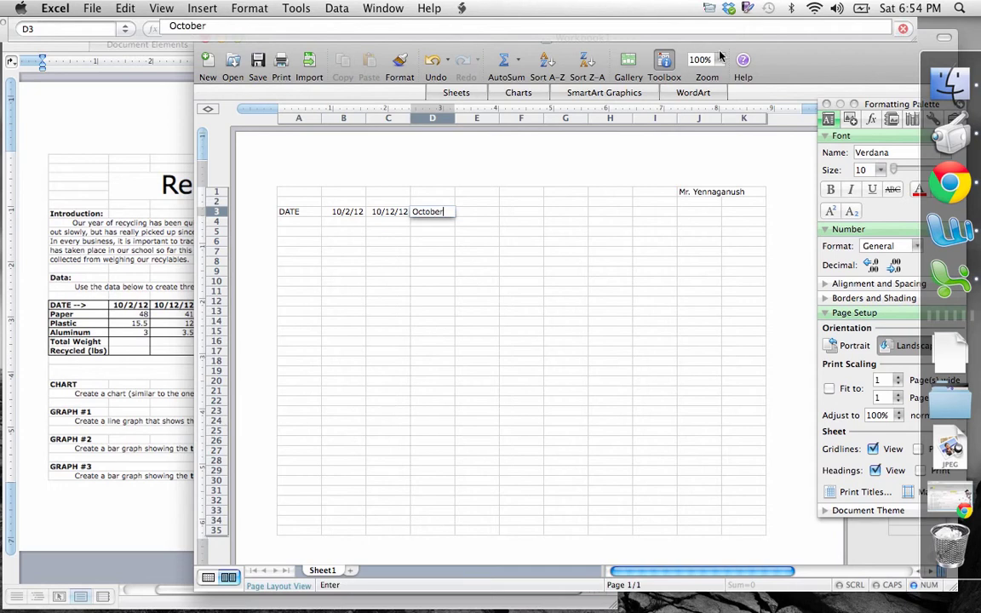
left_click_drag(781, 44, 848, 43)
type("tober 25, 2012")
key("Return")
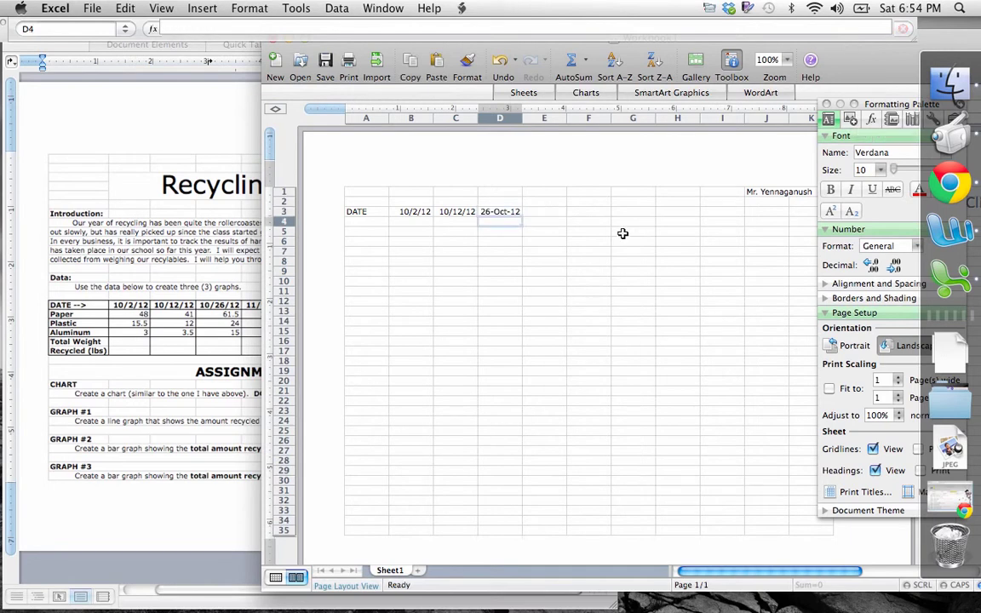
left_click(503, 251)
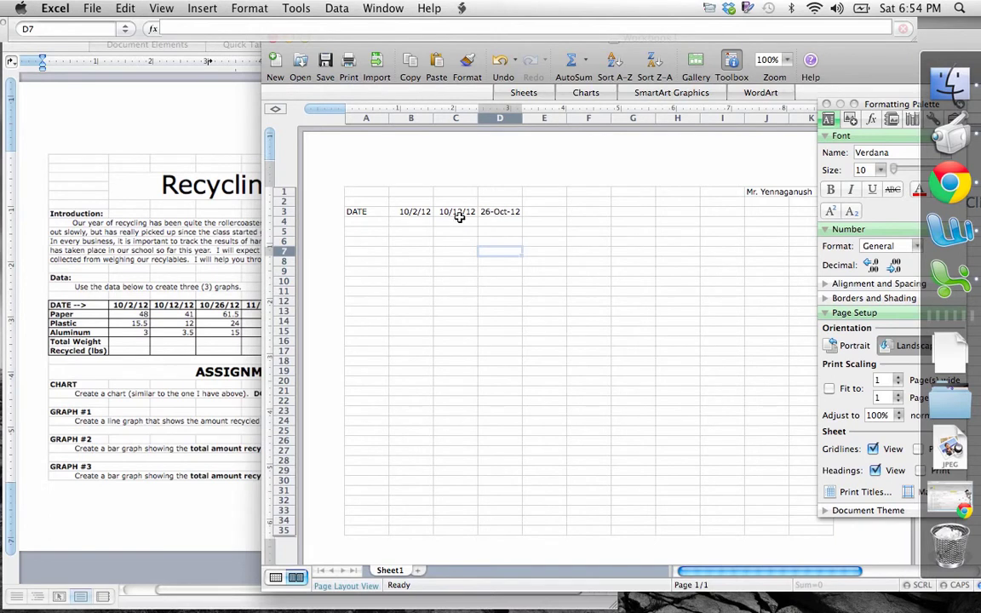
Format the date in cell D3 with the 3/14/01 date type to match the other dates in row 3
left_click_drag(407, 212, 492, 212)
left_click(486, 221)
left_click(500, 212)
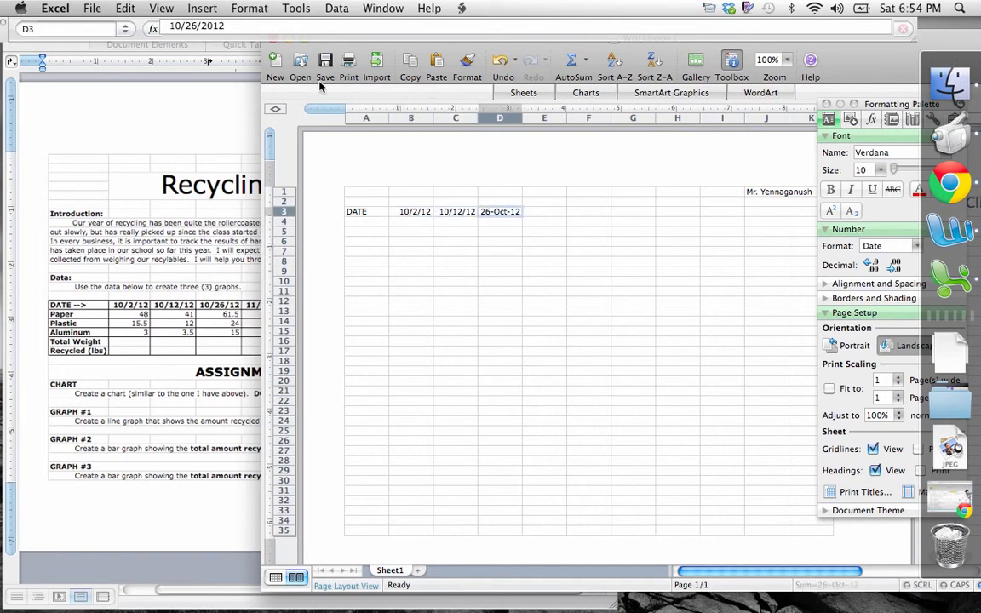
left_click(249, 9)
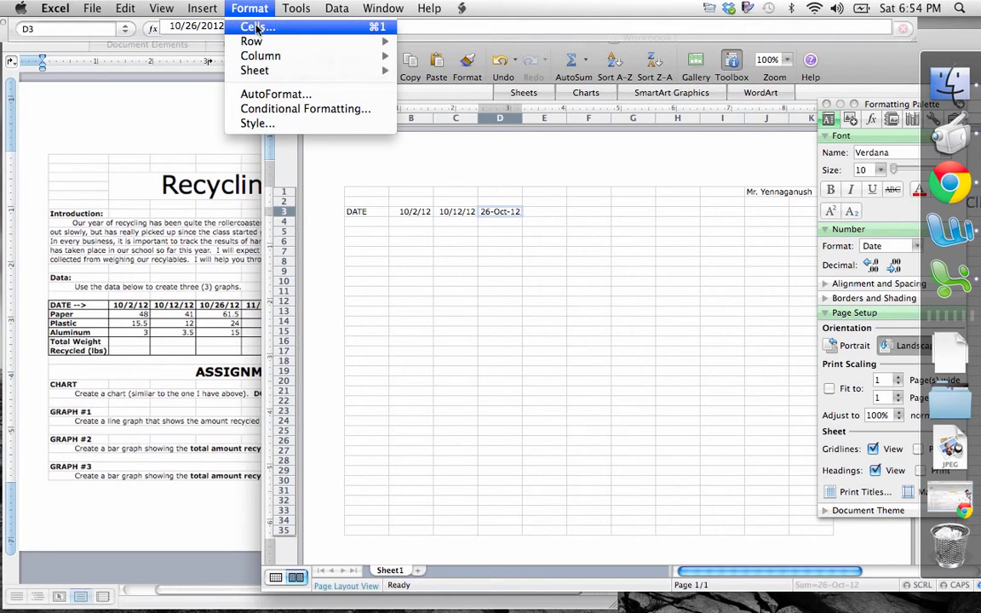
left_click(257, 28)
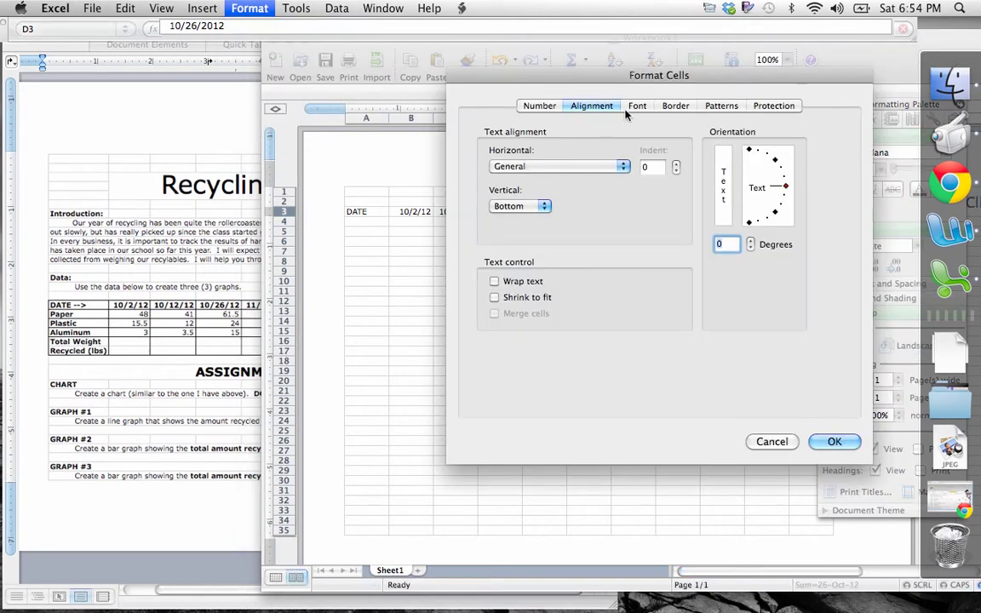
left_click(545, 106)
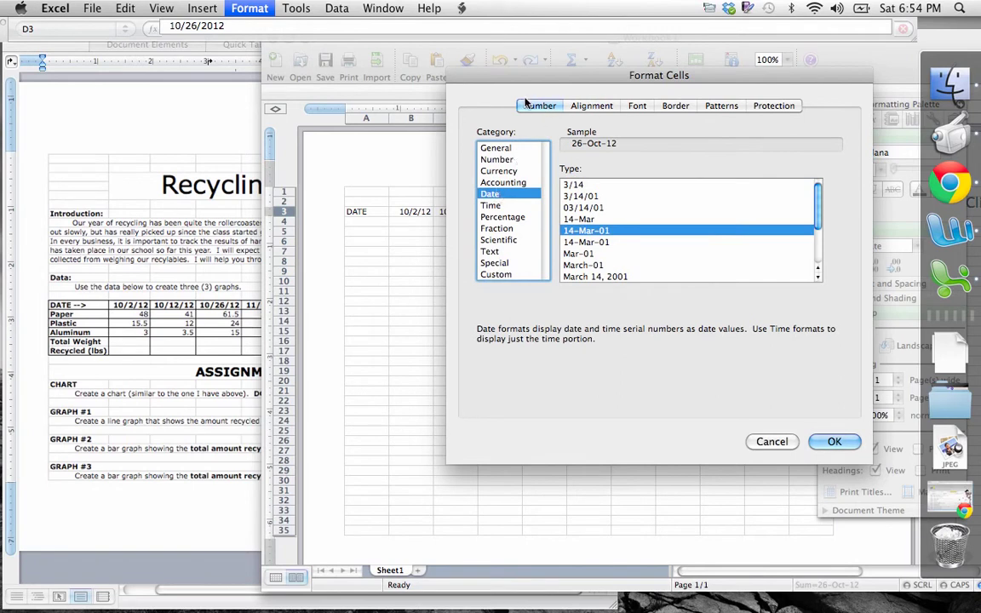
left_click_drag(523, 87, 606, 109)
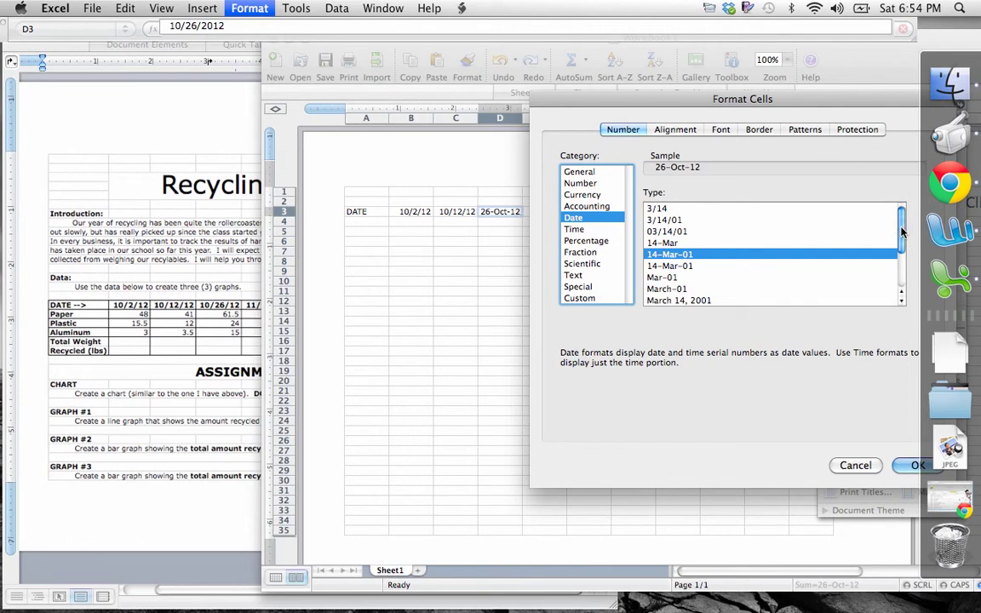
mouse_move(901, 232)
left_mouse_down()
mouse_move(901, 273)
mouse_move(891, 225)
left_mouse_up()
left_click(664, 222)
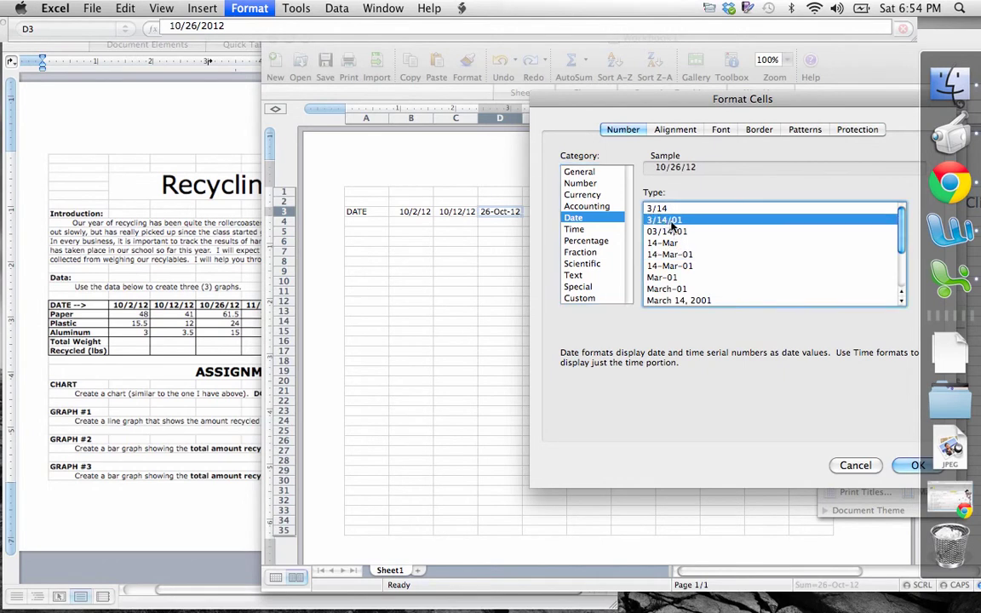
left_click(914, 465)
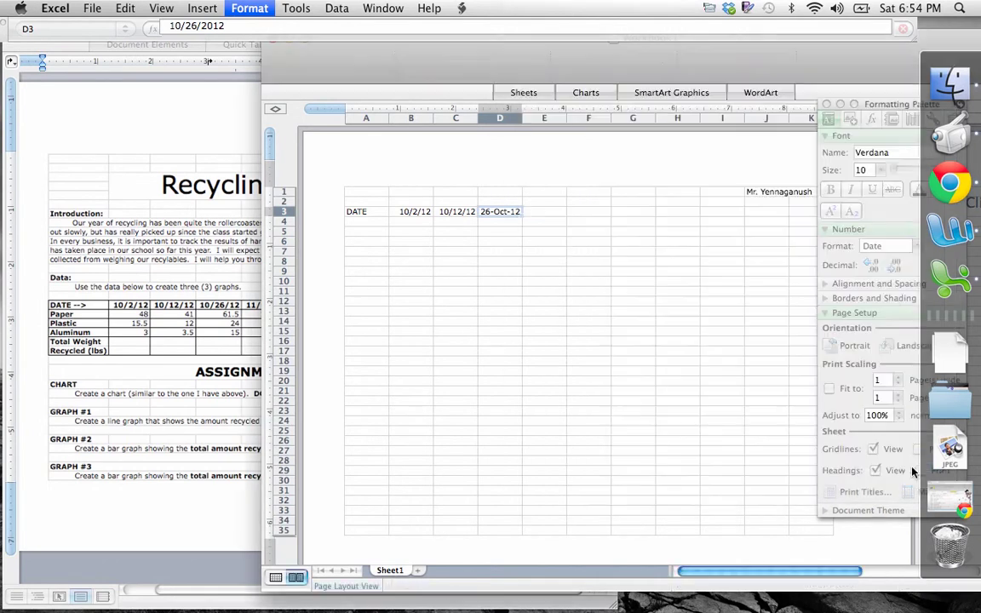
left_click(564, 280)
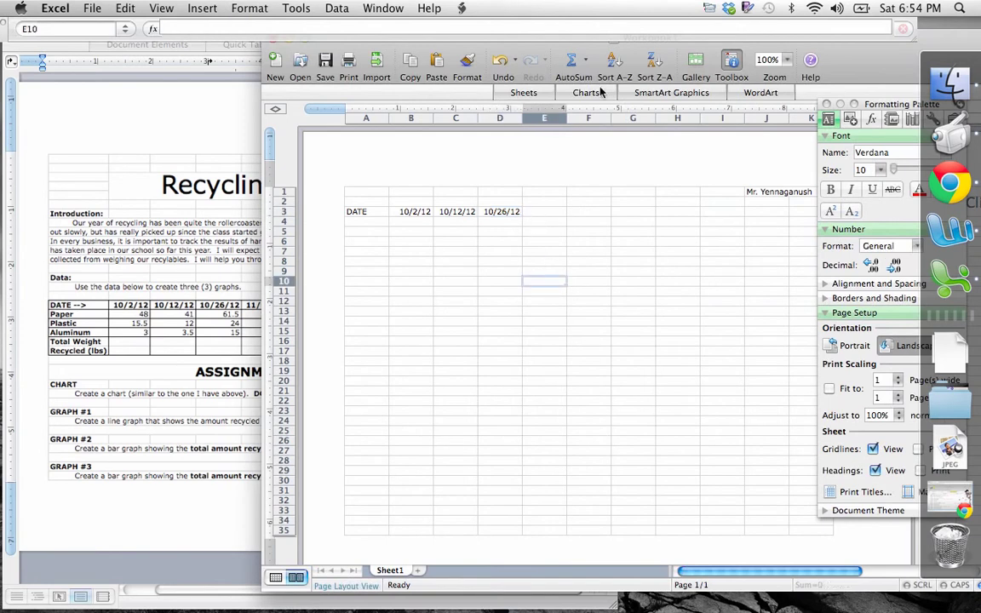
left_click_drag(903, 65, 926, 88)
left_click_drag(773, 60, 728, 50)
left_click(419, 224)
left_click_drag(420, 223, 581, 223)
left_click(574, 242)
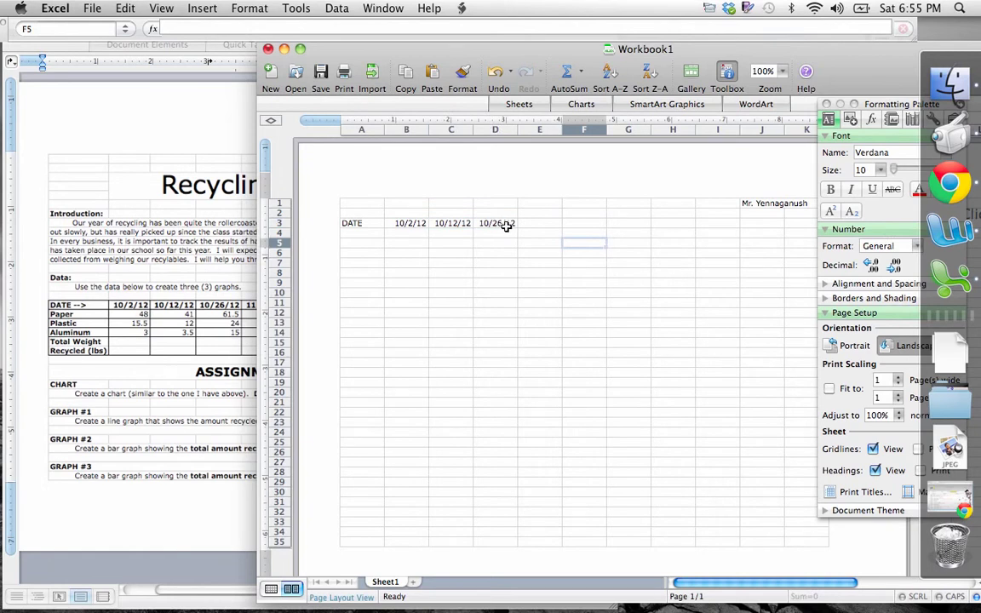
Move the workbook window off the assignment's next date columns, and enter 11/9/2012 in cell E3 and 11/23/2012 in cell F3
left_click_drag(887, 58, 949, 41)
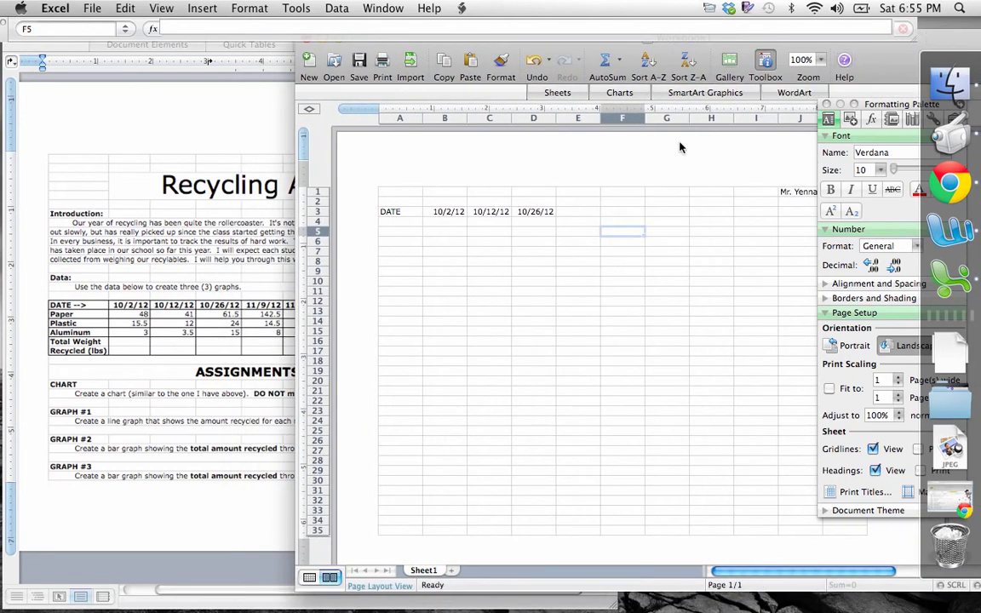
left_click(567, 212)
type("11/9/2012")
key("Tab")
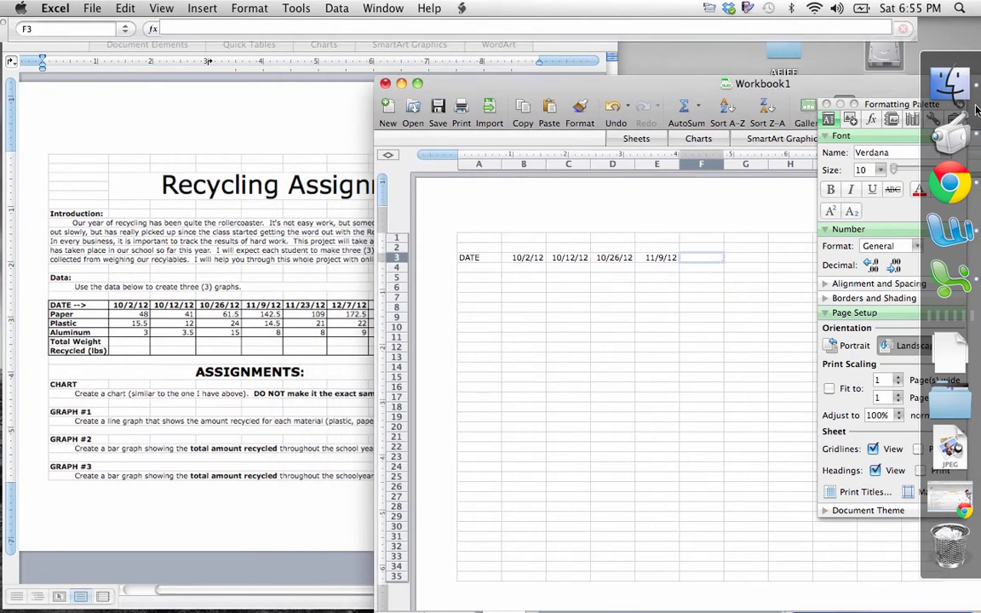
type("11/")
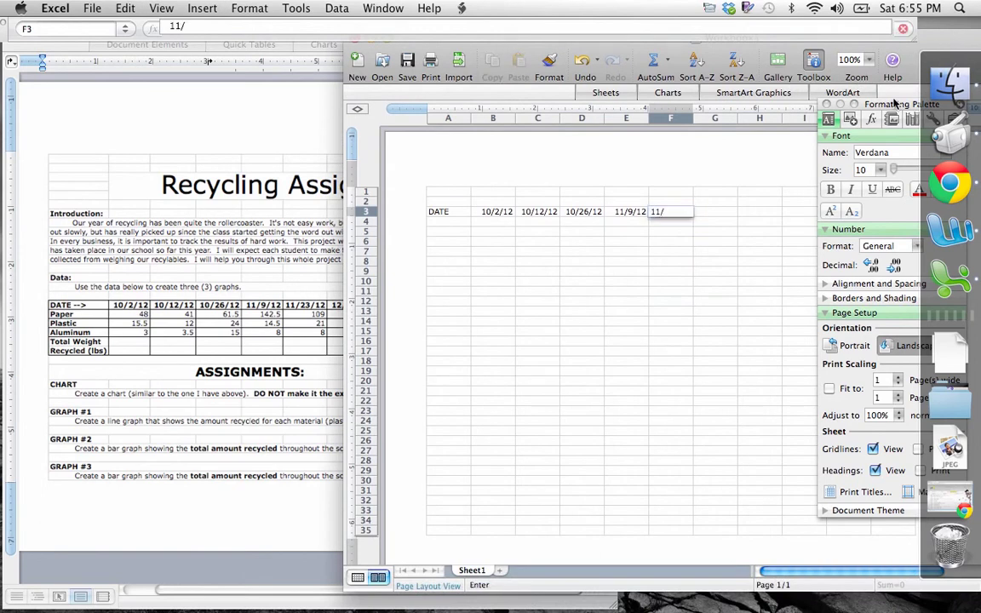
type("23/2012")
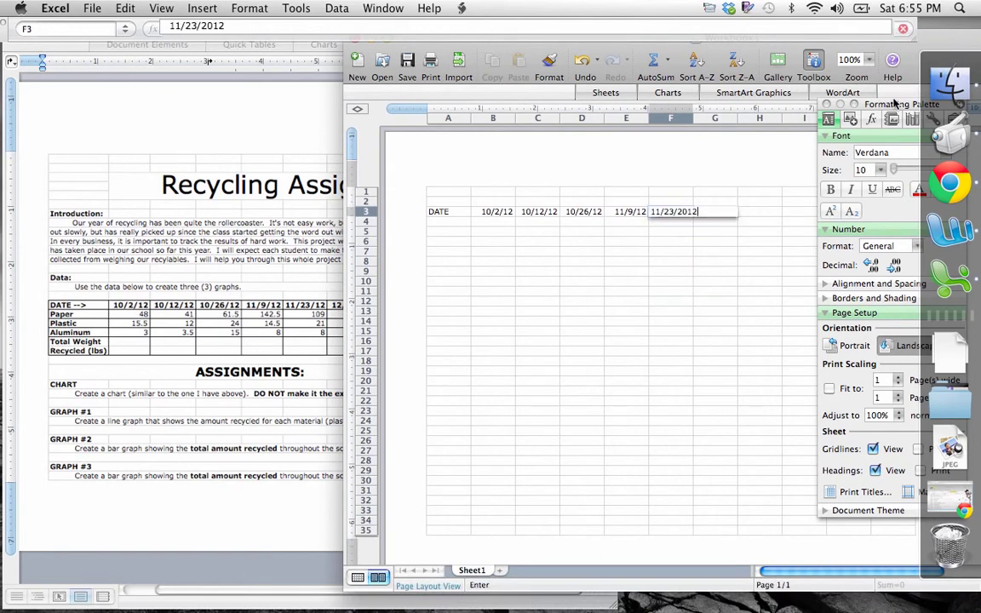
key("Tab")
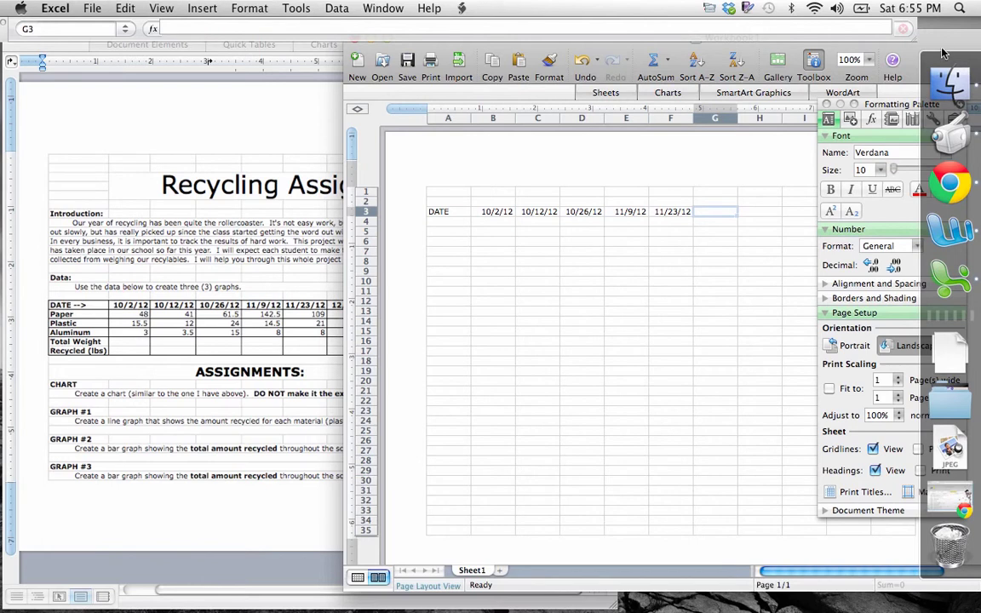
Enter the dates 12/7/2012 in cell G3 and 1/11/2012 in cell H3
left_click_drag(943, 47, 833, 24)
type("12/7/2012")
key("Return")
left_click_drag(883, 74, 743, 71)
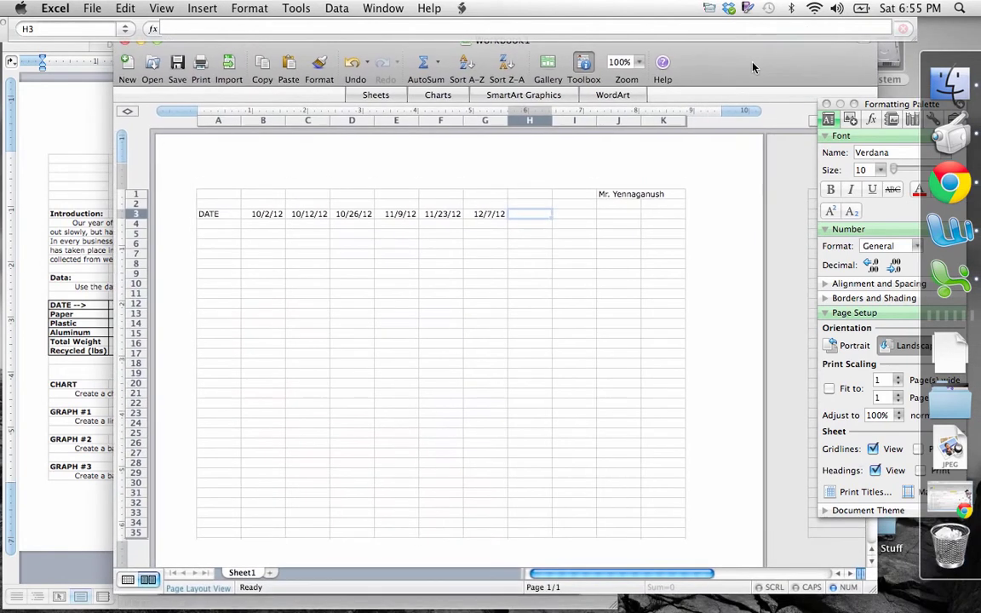
type("1/11/2012")
key("Return")
Enter the date 1/25/2012 in cell I3
left_click_drag(824, 51, 799, 136)
type("1/")
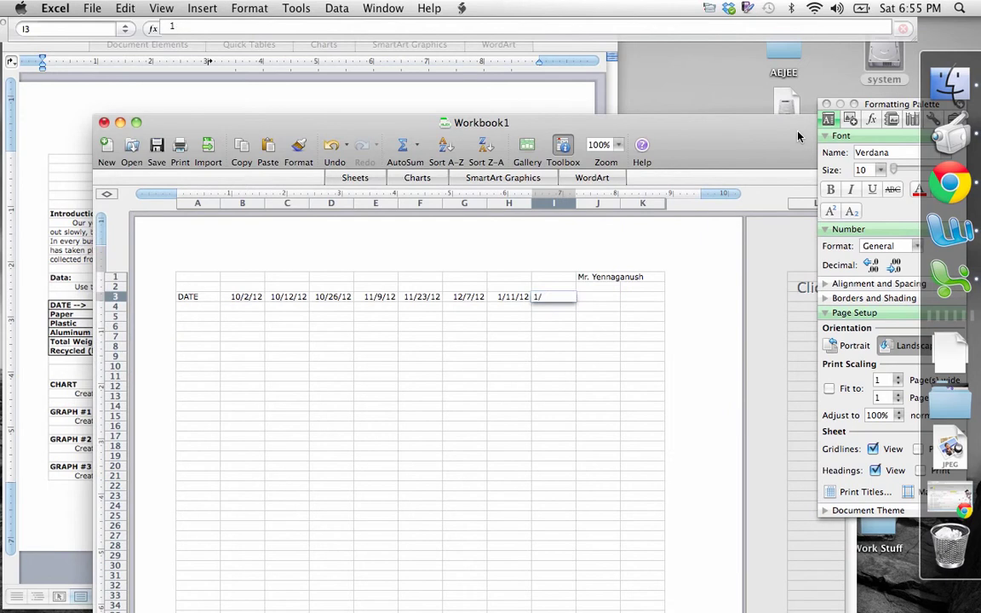
type("25/2012")
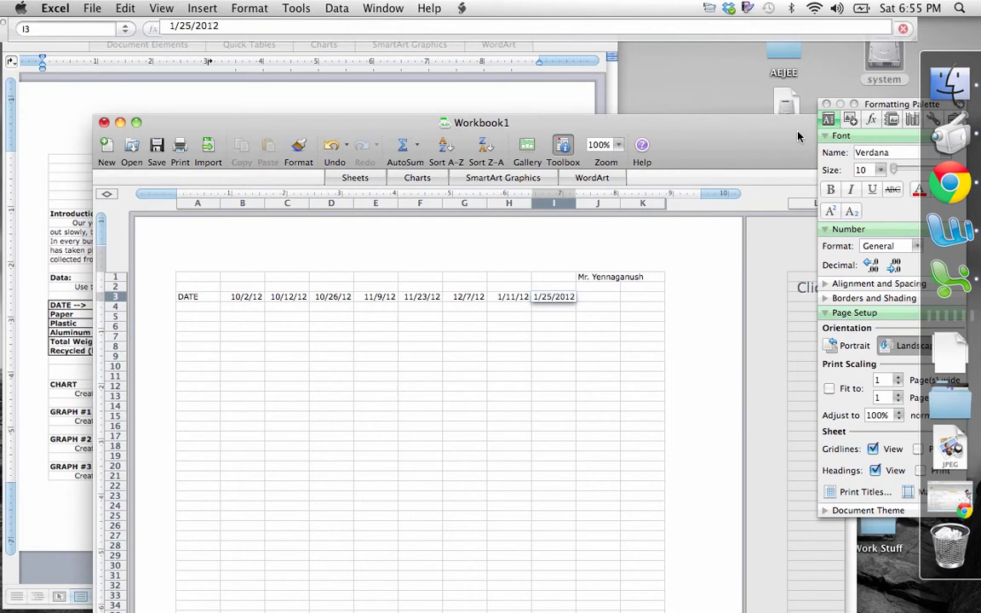
left_click(503, 314)
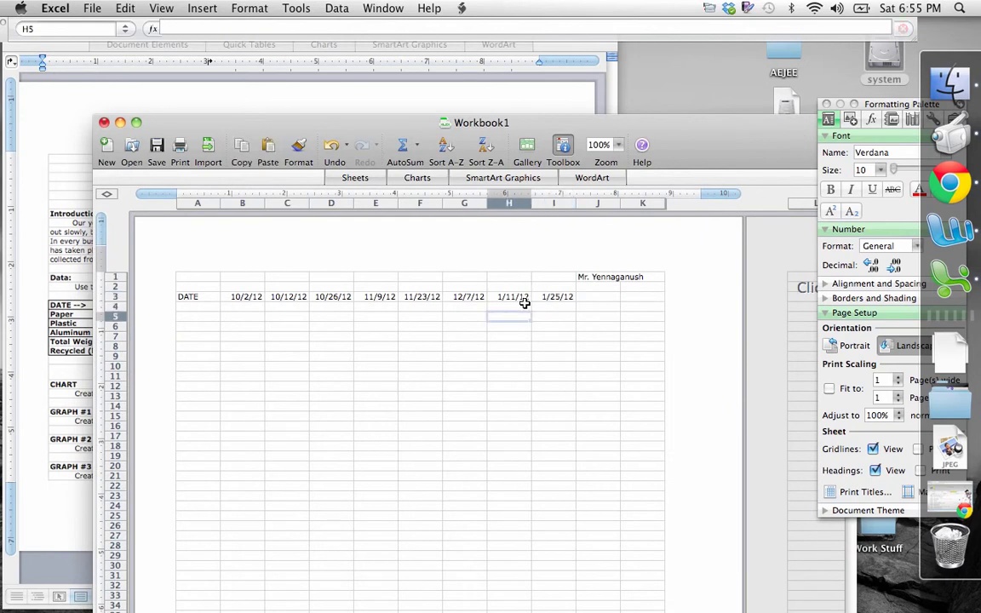
Change the year of the two January dates in cells H3 and I3 to 2013
left_click(526, 297)
double_click(527, 296)
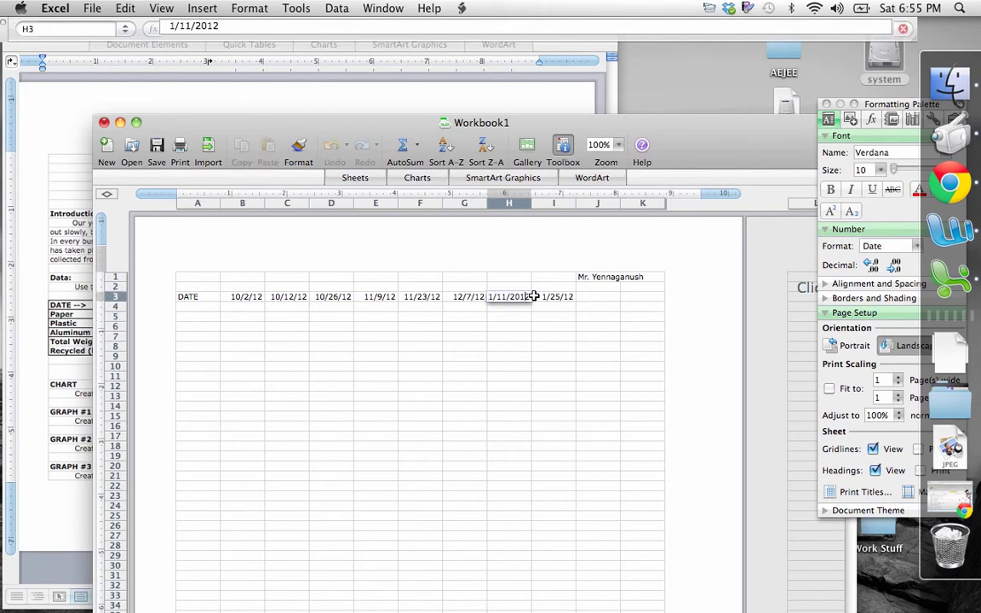
key("BackSpace")
type("3")
left_click(548, 296)
double_click(563, 296)
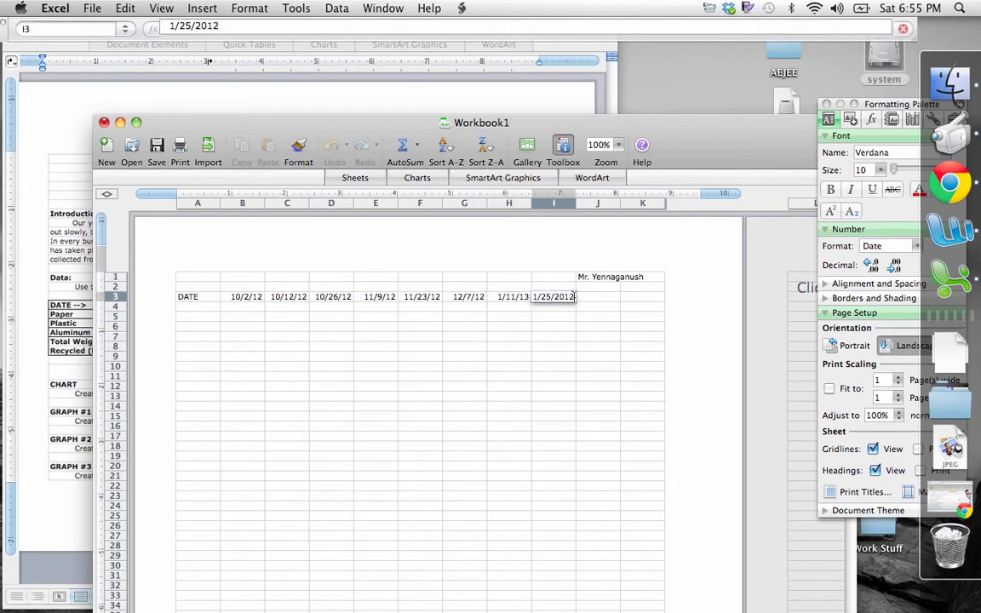
key("BackSpace")
type("3")
key("Return")
left_click(588, 313)
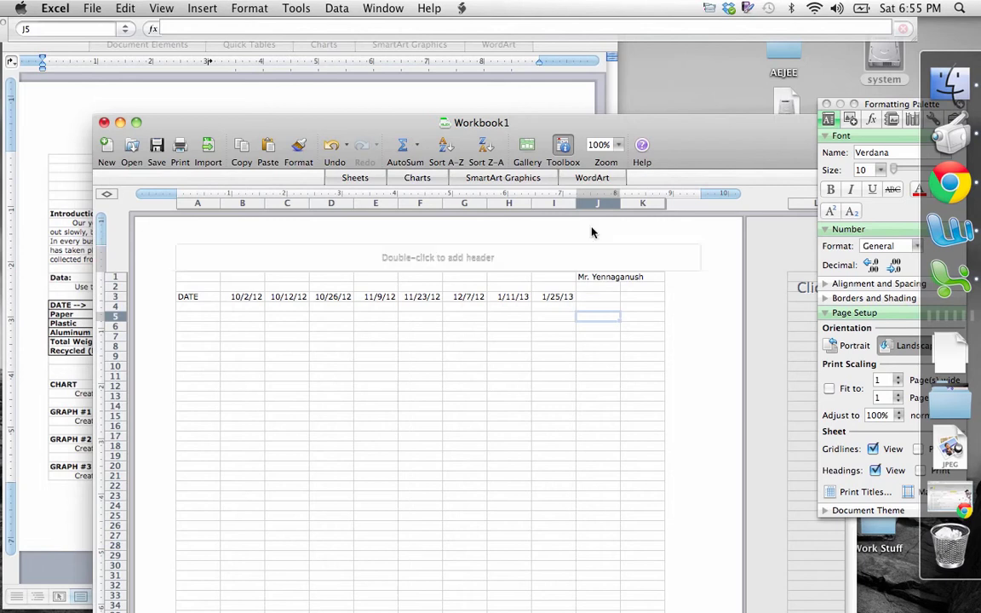
Enter the placeholder ????? in cell J3 in place of a date
left_click_drag(648, 126, 649, 127)
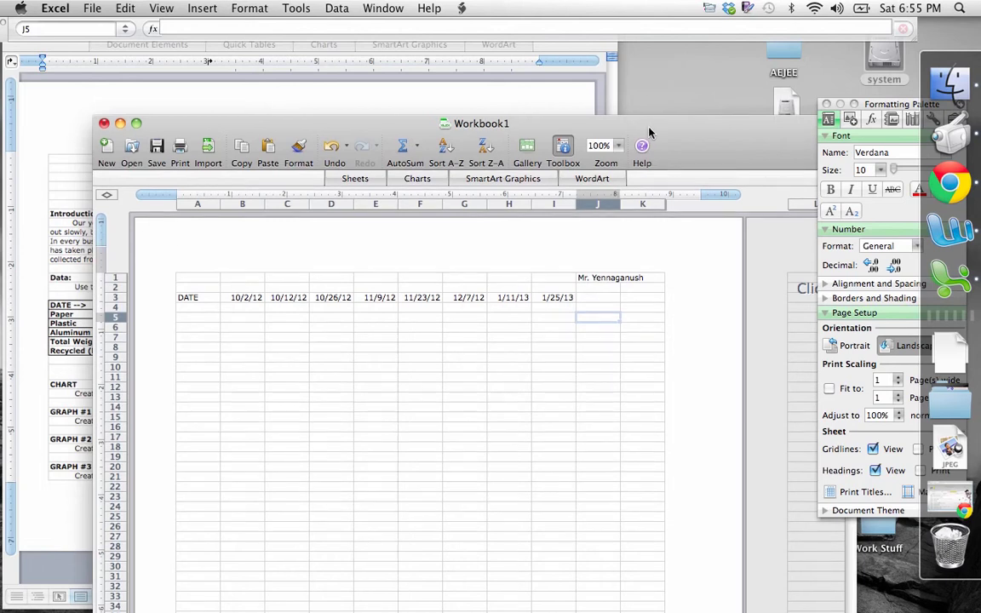
left_click_drag(648, 129, 608, 135)
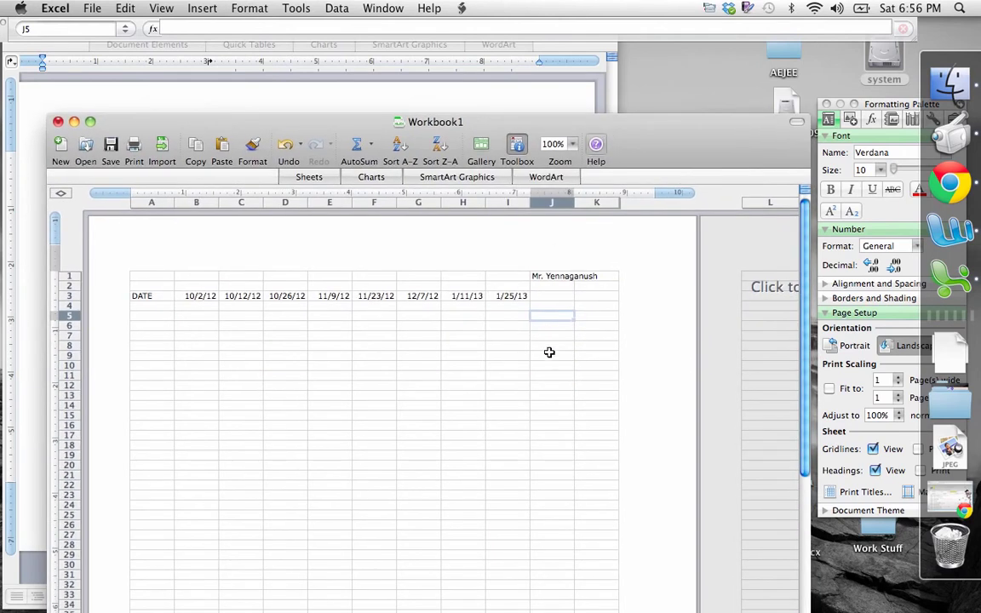
left_click(544, 298)
type("?????")
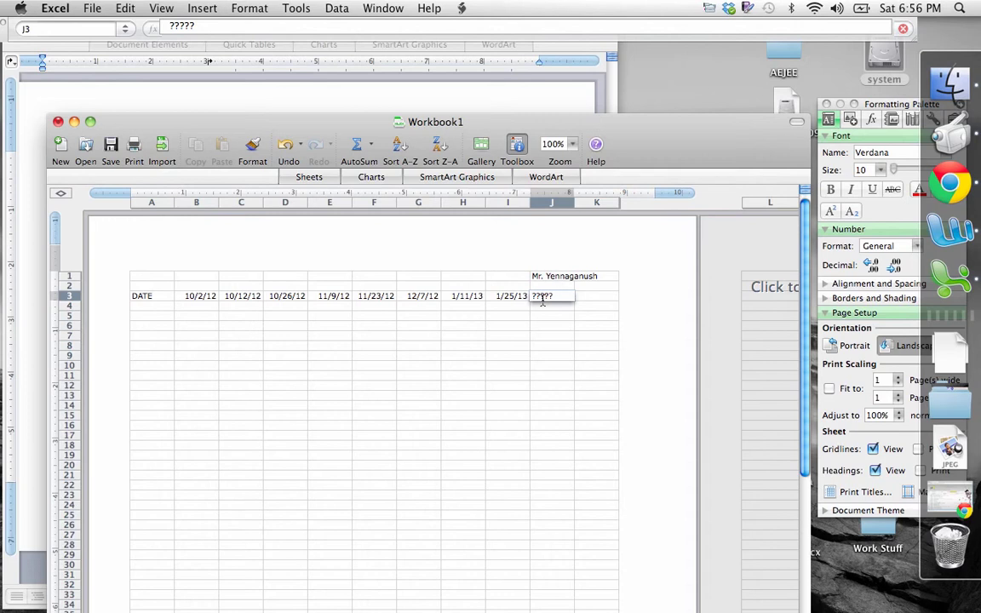
key("Return")
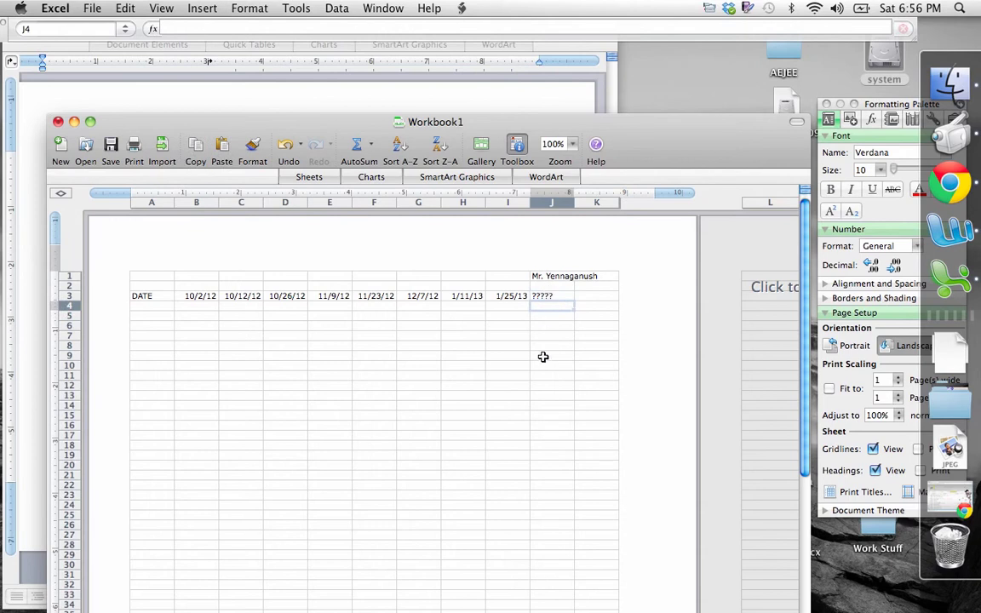
Enter the heading TOTALS in cell K3
left_click(600, 295)
type("TOALA")
key("BackSpace")
key("BackSpace")
key("BackSpace")
type("TALS")
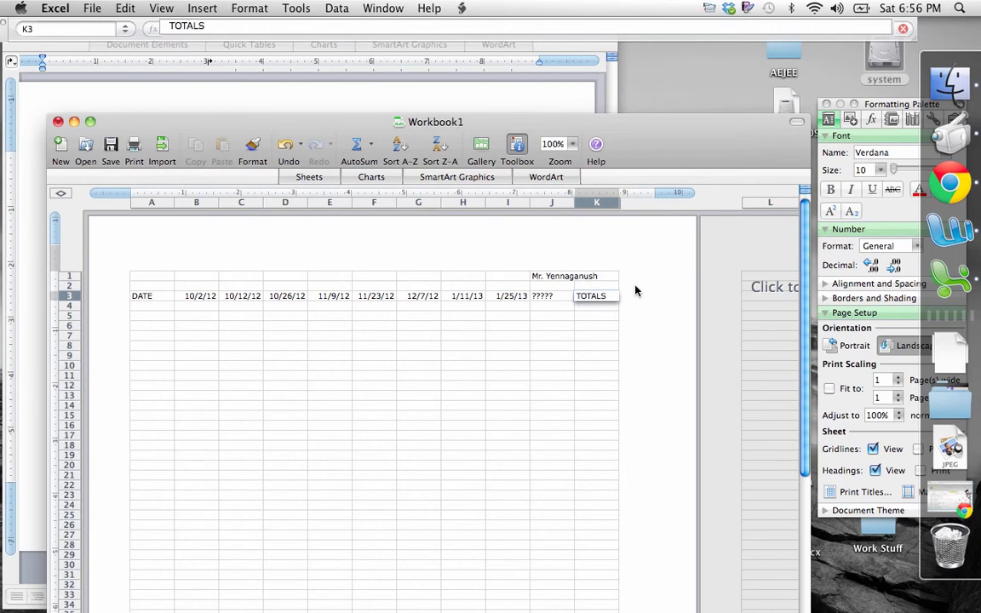
left_click_drag(577, 120, 623, 90)
left_click(283, 318)
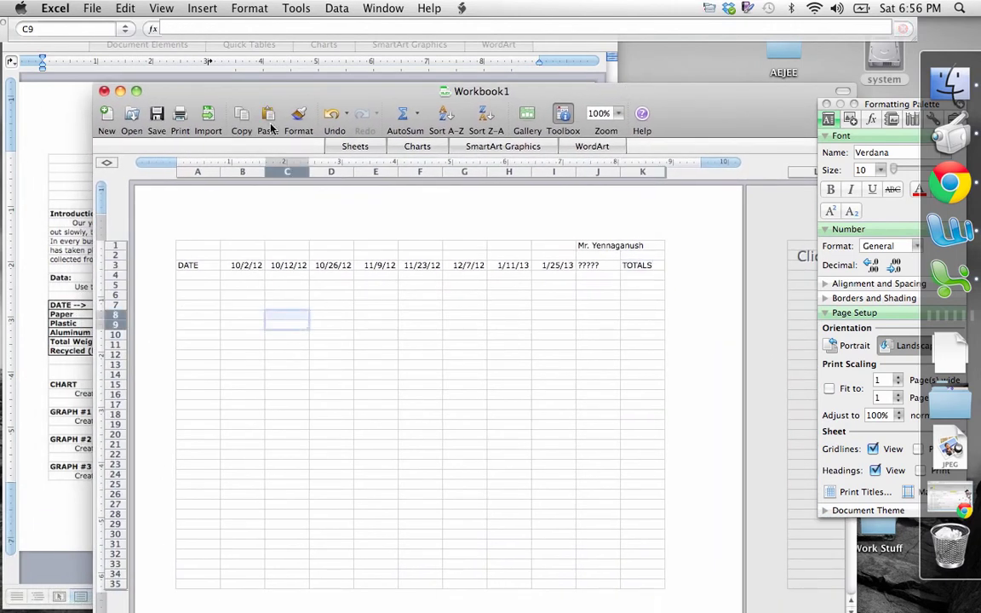
Shift the workbook window to uncover the assignment's data table, and enter the row label Aluminum in cell A4
left_click_drag(245, 91, 373, 75)
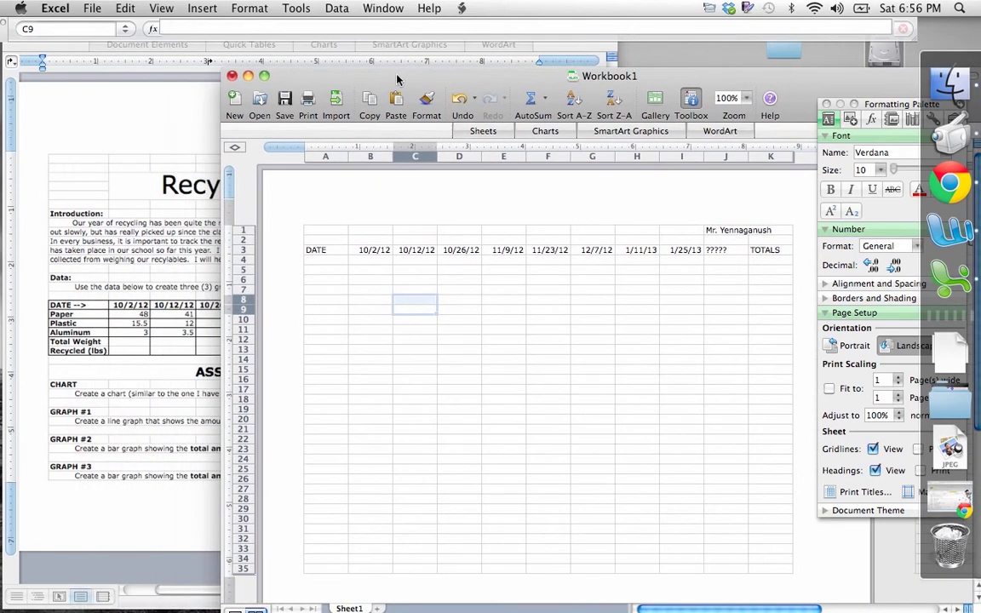
left_click(324, 258)
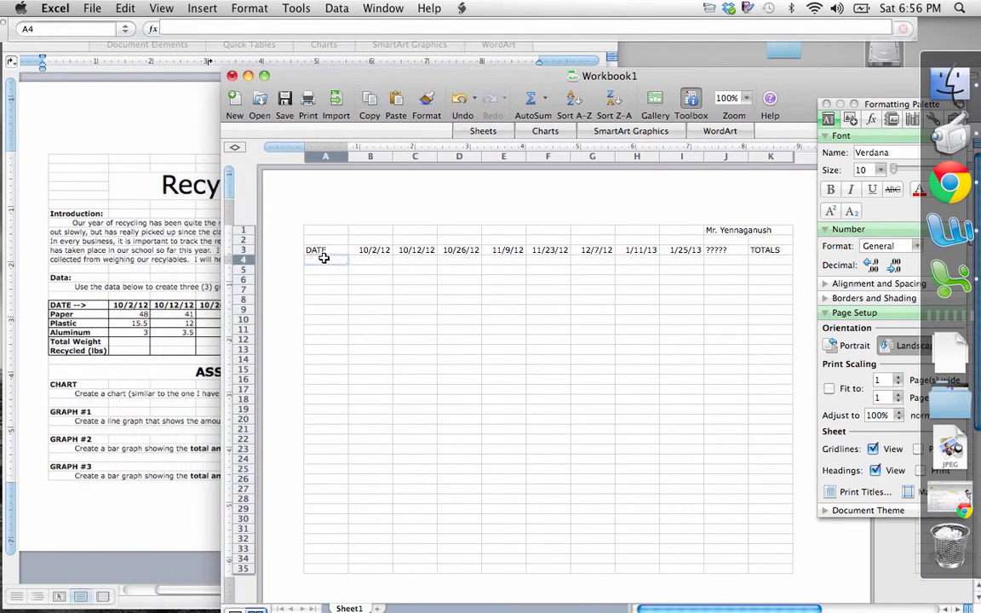
type("Paper")
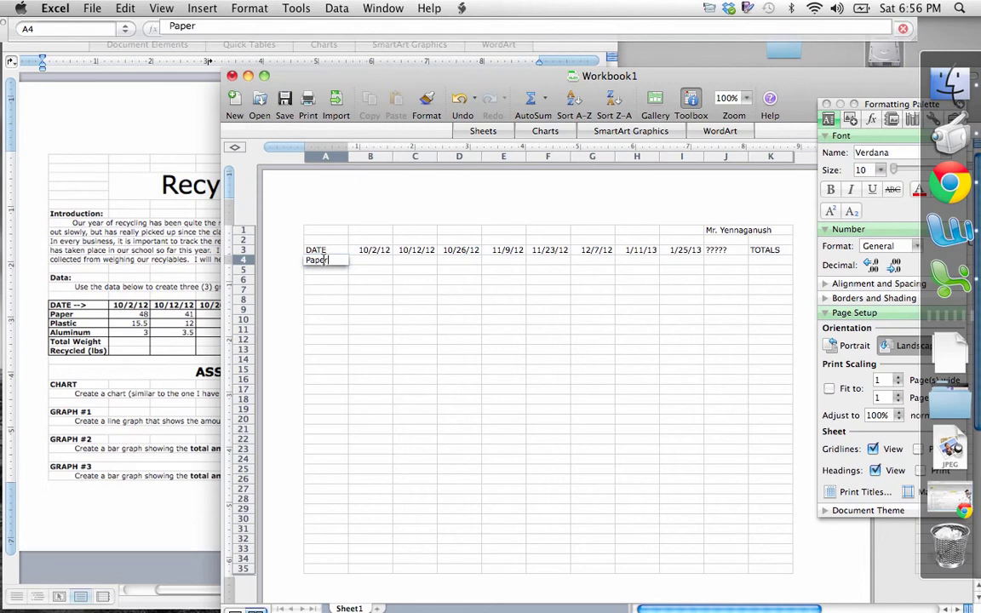
key("BackSpace")
key("BackSpace")
key("BackSpace")
key("BackSpace")
key("BackSpace")
type("Aluminum")
key("Return")
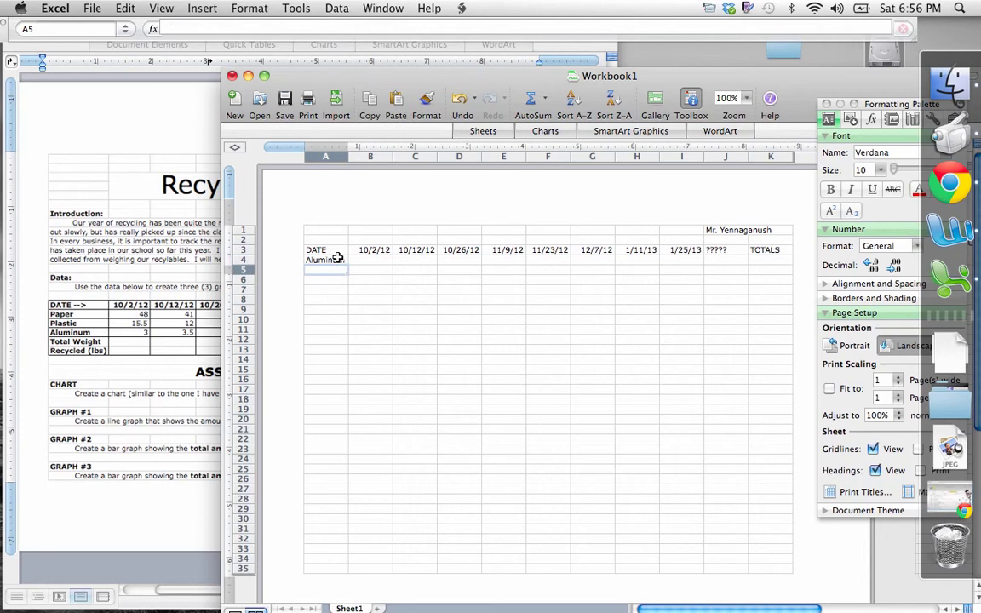
Enter the row labels Paper in cell A5 and Plastic in cell A6
type("Plas")
key("BackSpace")
key("BackSpace")
key("BackSpace")
type("Paper")
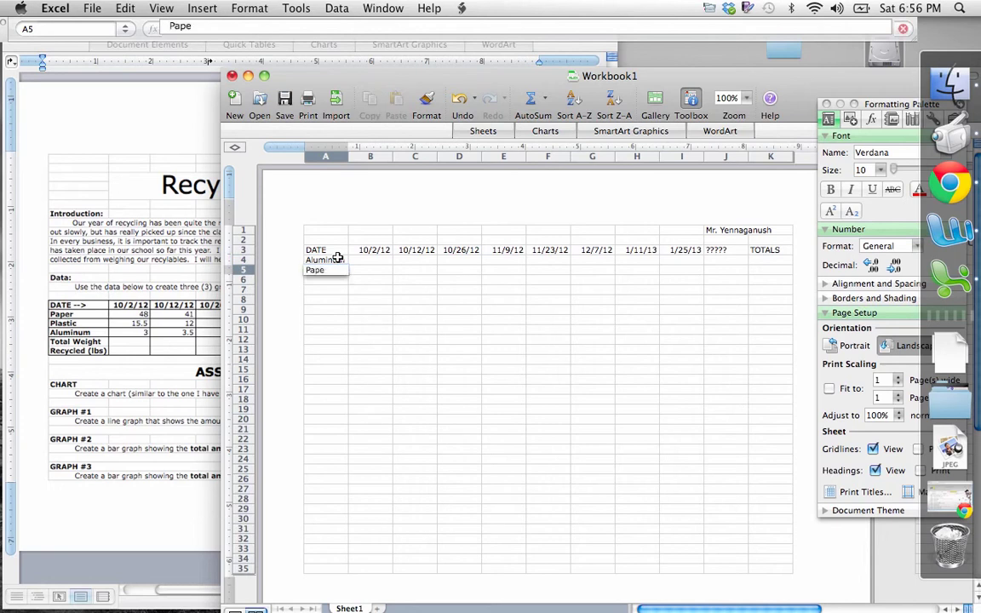
key("Return")
type("Plastic")
key("Return")
Enter the labels TOTAL in cell A7 and Recycled in cell A8
type("To")
type("TAL")
type("OTAL")
key("Return")
type("RE")
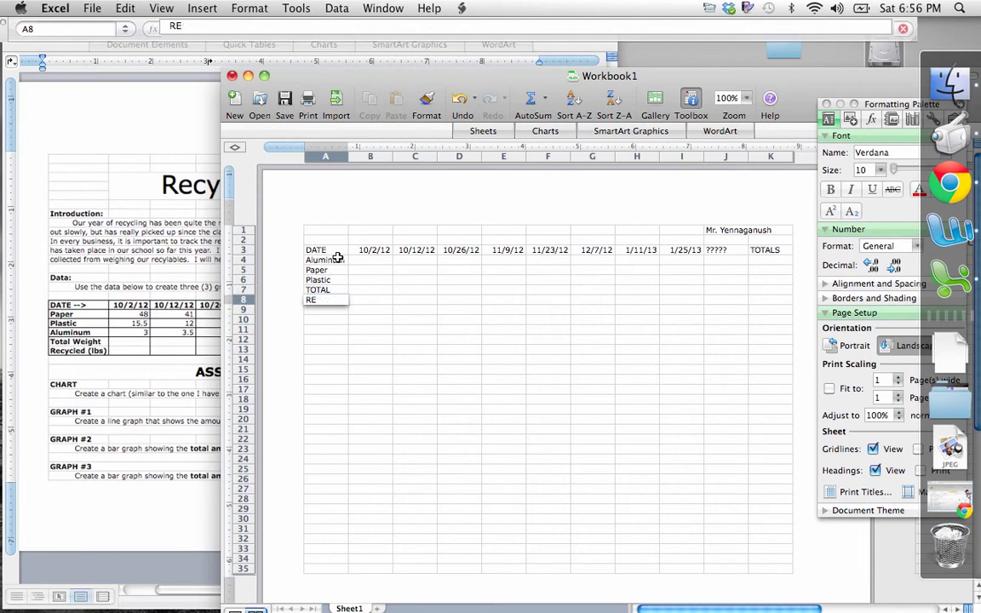
type("cycled")
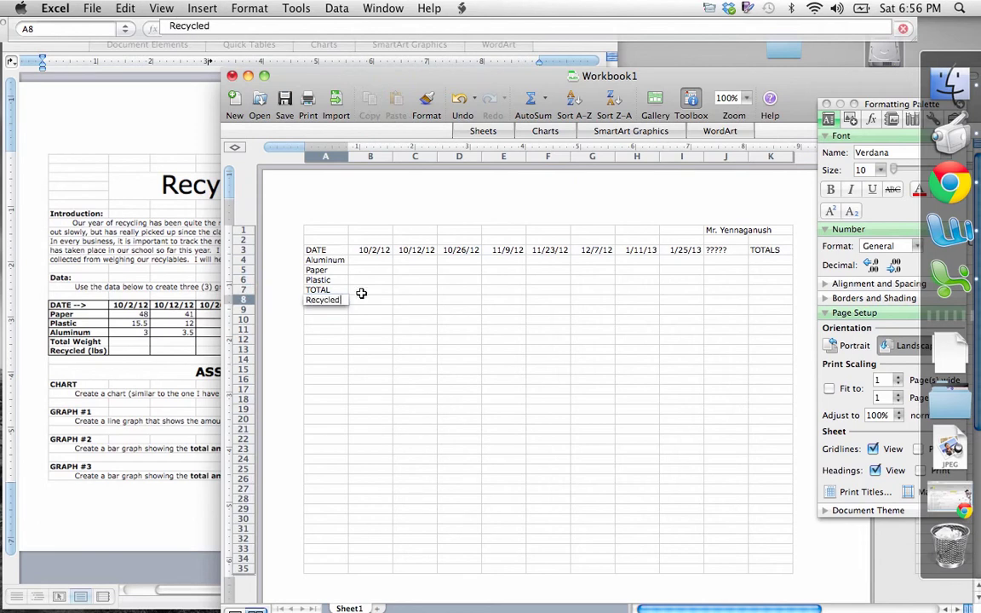
left_click(368, 339)
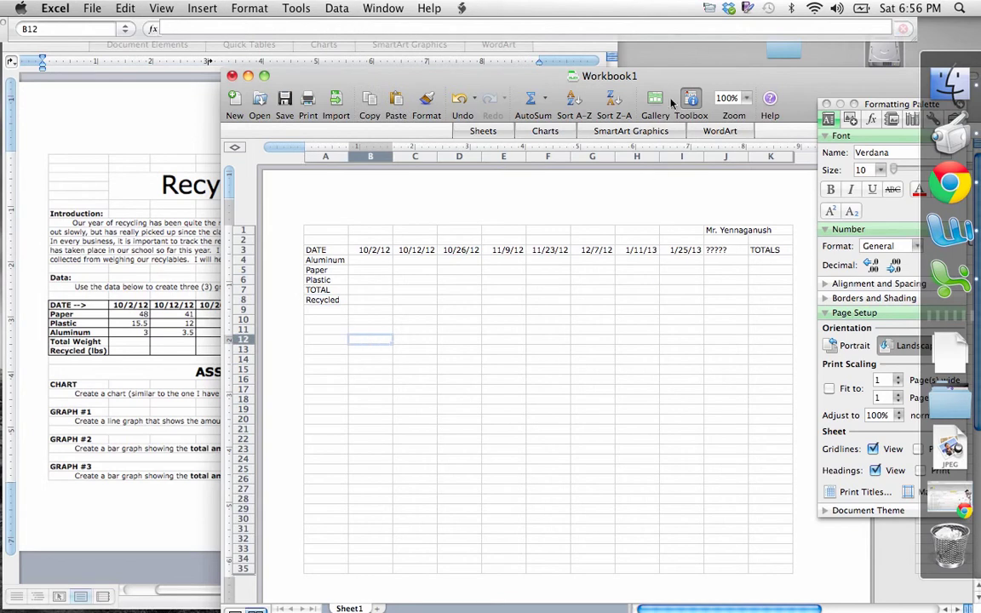
Extend the label in cell A8 to Recycled (lbs) and widen column A to fit it
mouse_move(659, 87)
left_mouse_down()
mouse_move(707, 79)
mouse_move(671, 80)
left_mouse_up()
double_click(354, 289)
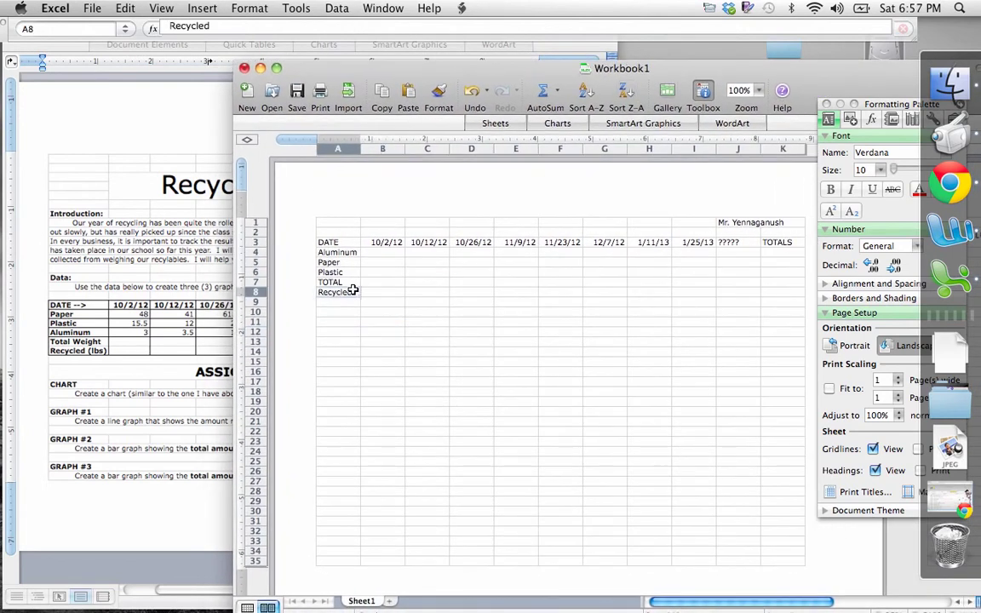
double_click(358, 292)
type("(lbs)")
left_click(384, 322)
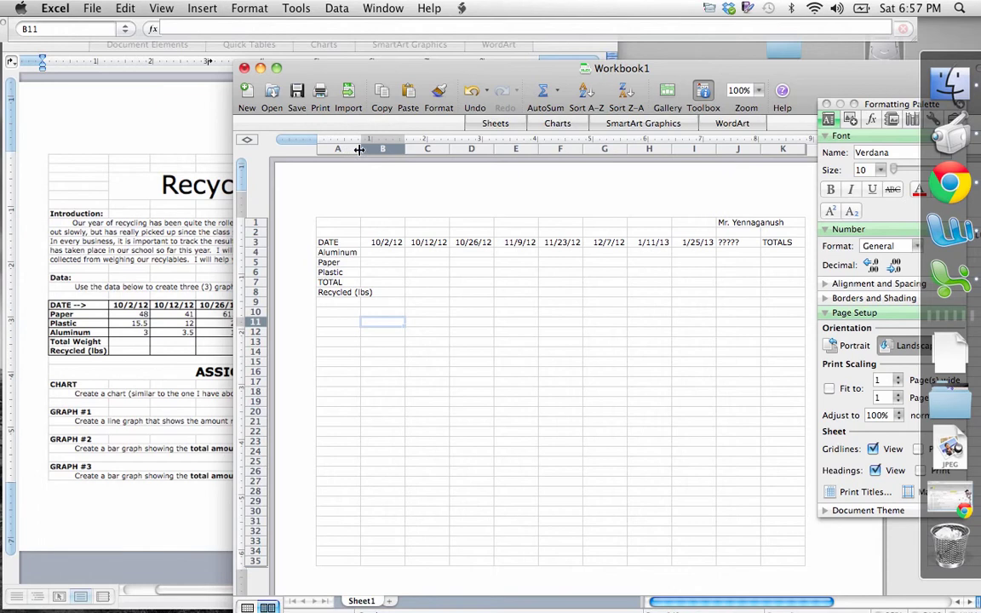
left_click_drag(359, 149, 374, 149)
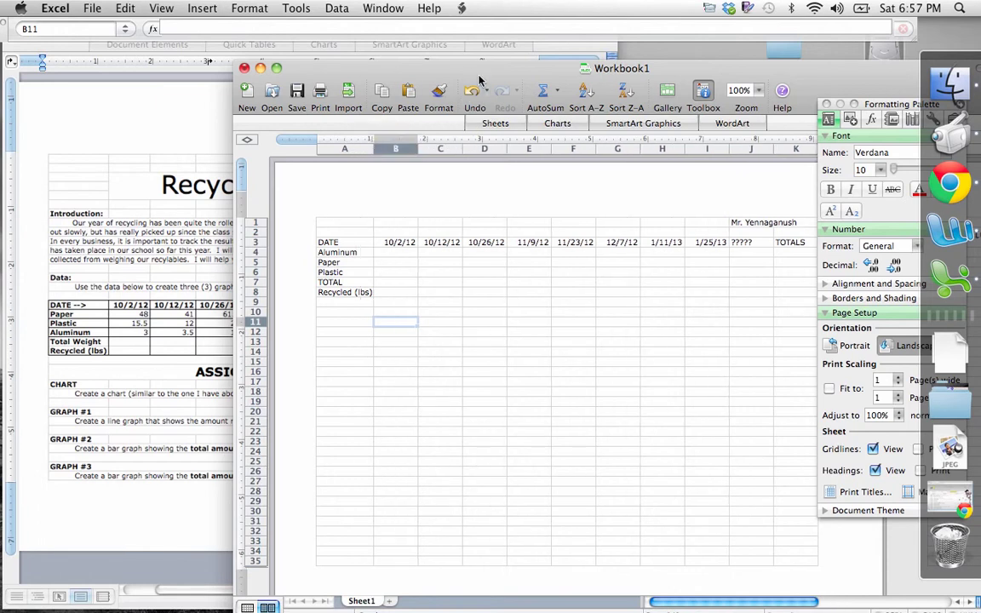
Apply an outline border around the chart range A3:K8, shifting the workbook window to show its full width
left_click_drag(473, 74, 347, 55)
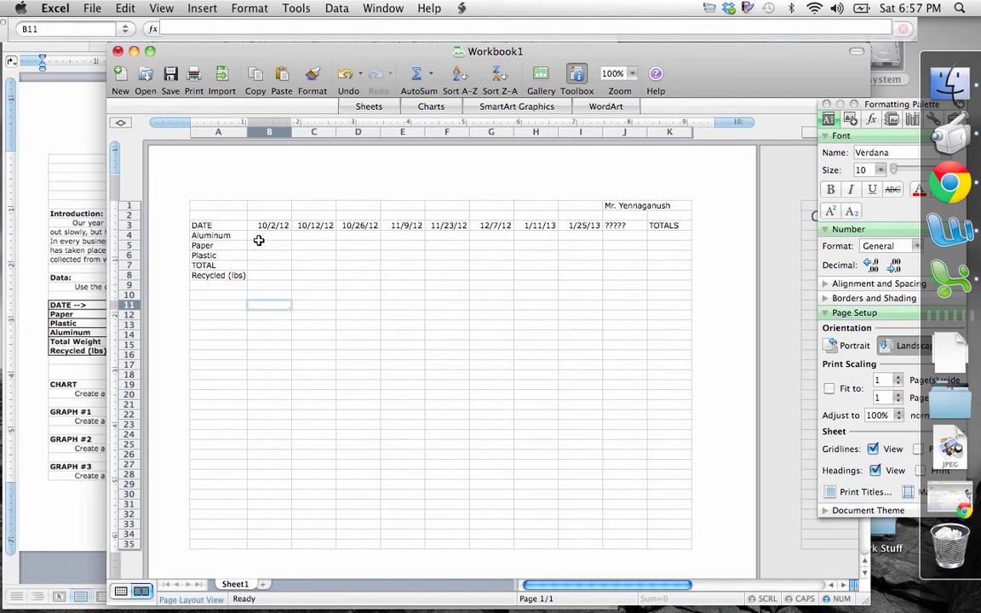
left_click(223, 225)
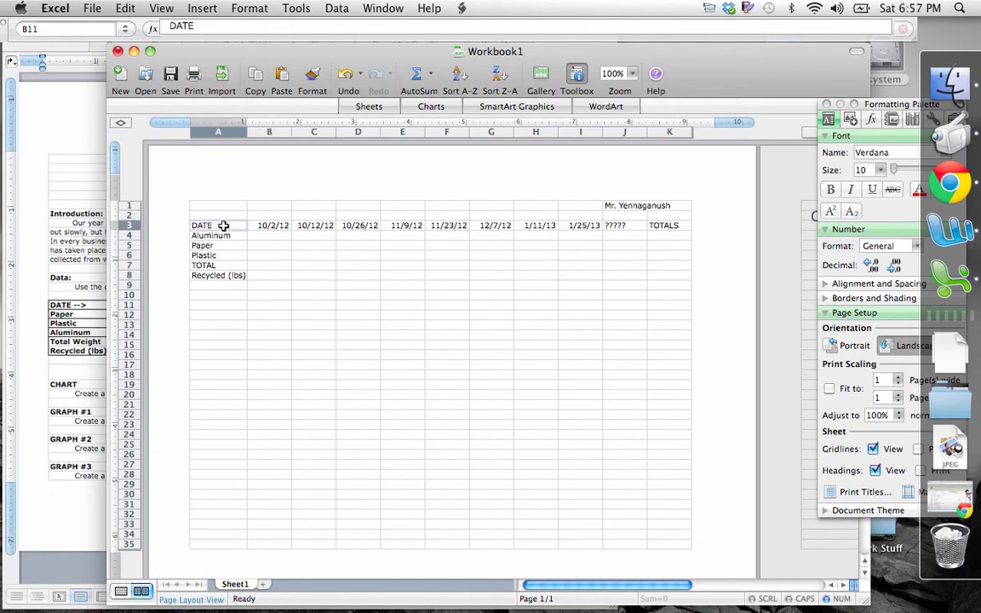
left_click_drag(223, 225, 657, 277)
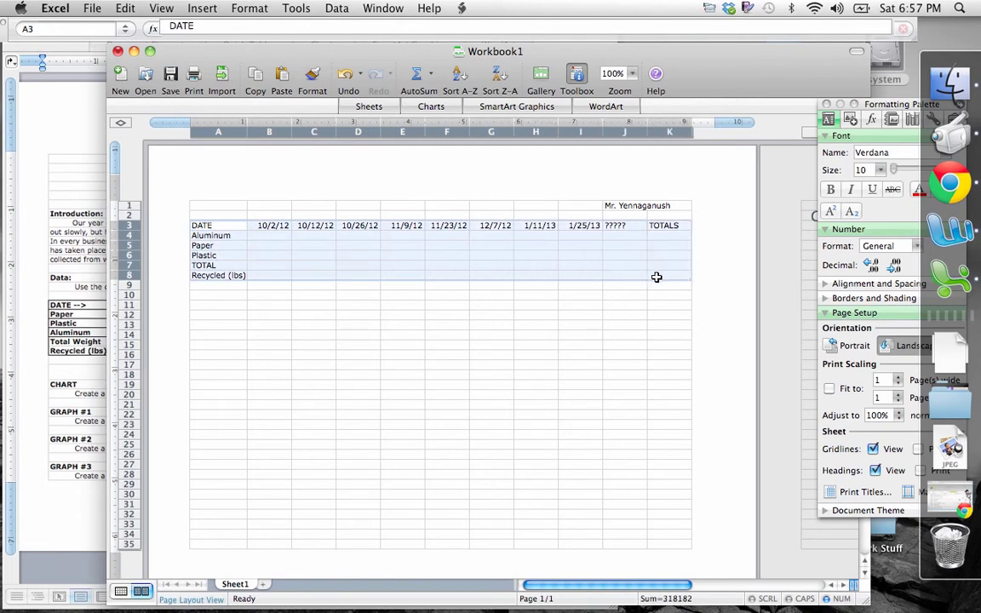
left_click(238, 8)
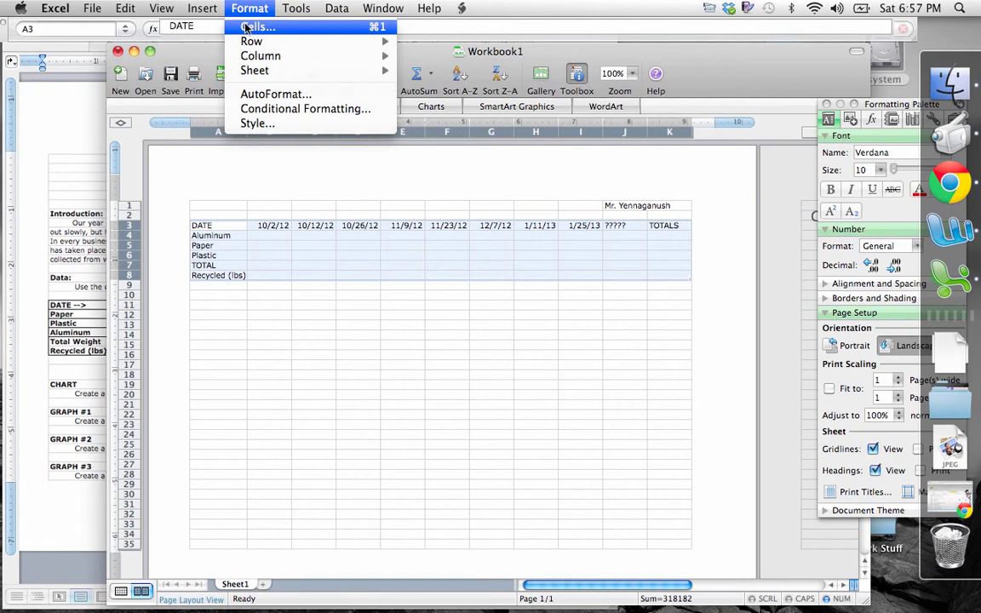
left_click(252, 27)
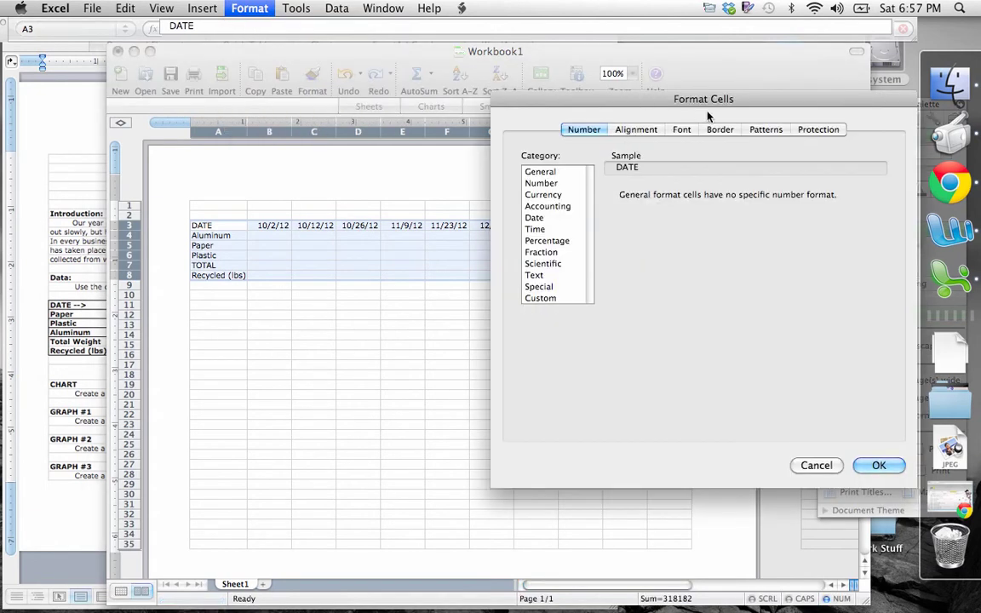
left_click(720, 132)
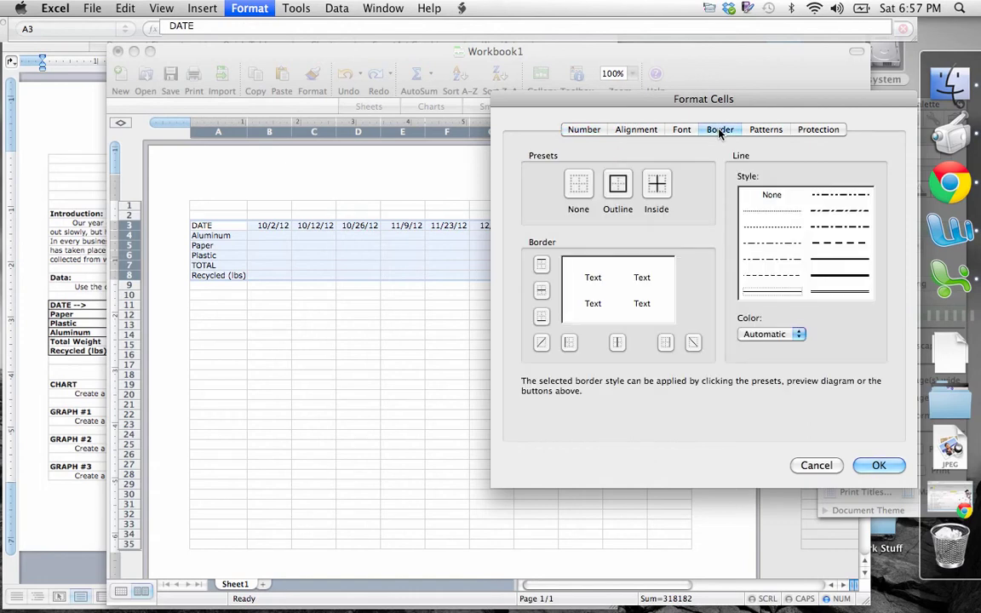
left_click(618, 189)
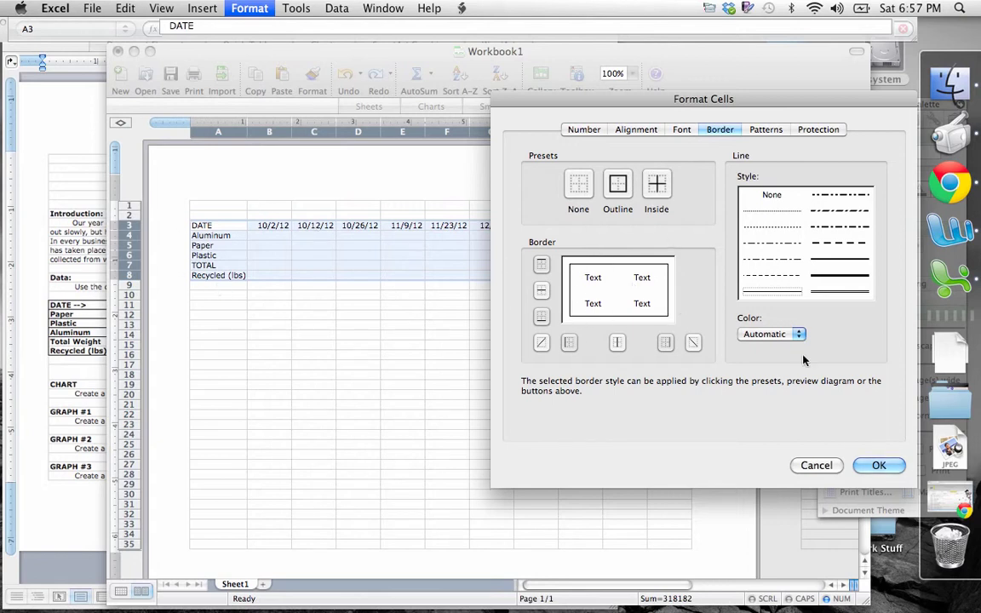
left_click(879, 466)
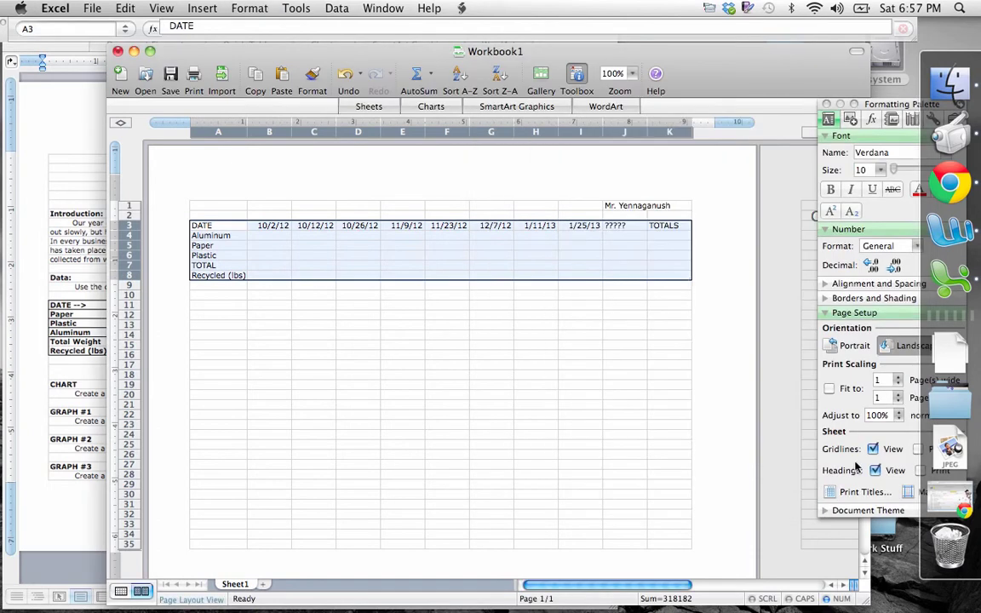
left_click(527, 409)
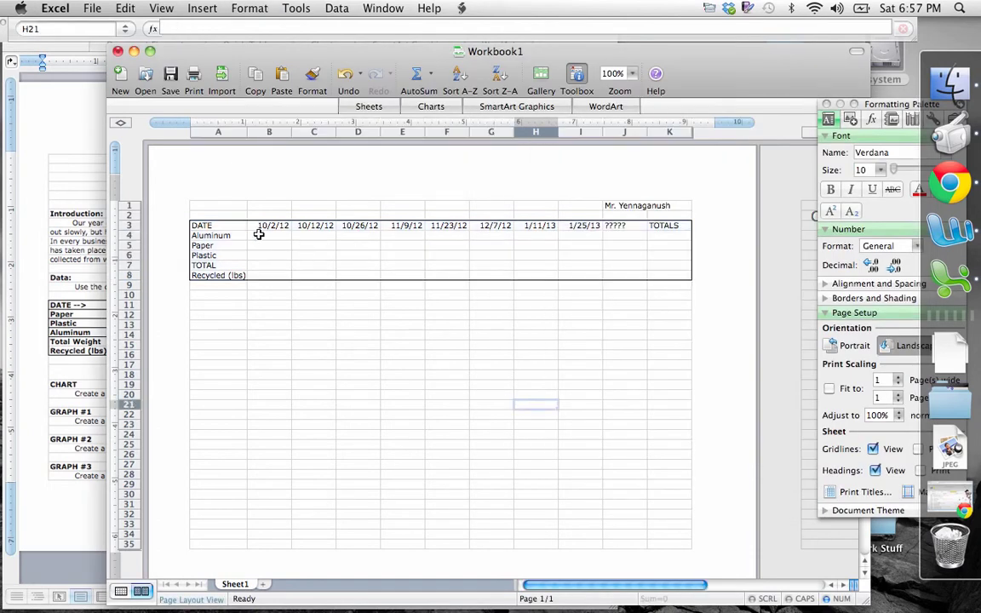
Add inside borders between all cells of the chart range A3:K8
left_click_drag(203, 225, 665, 274)
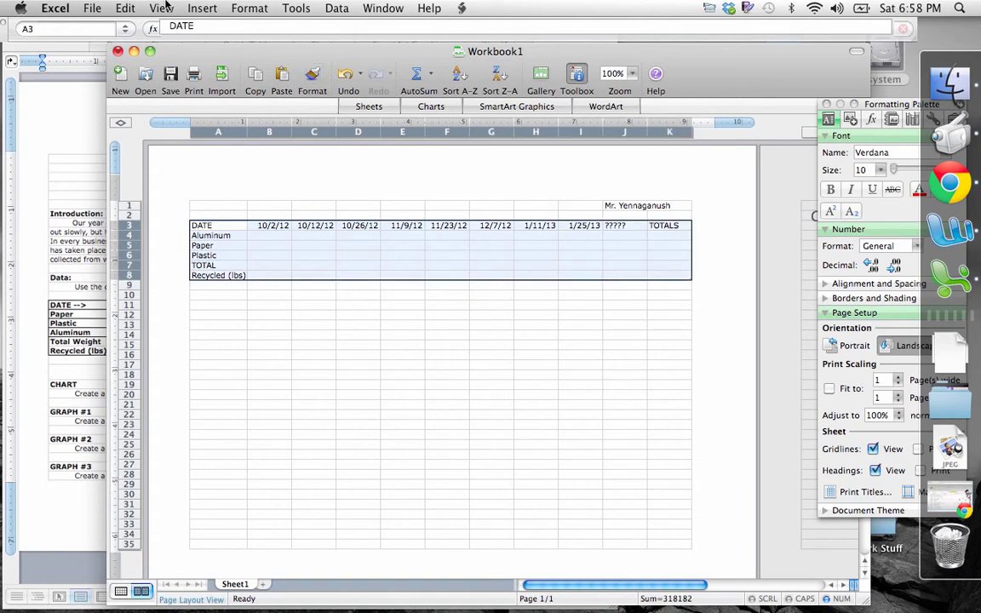
left_click(247, 8)
left_click(257, 26)
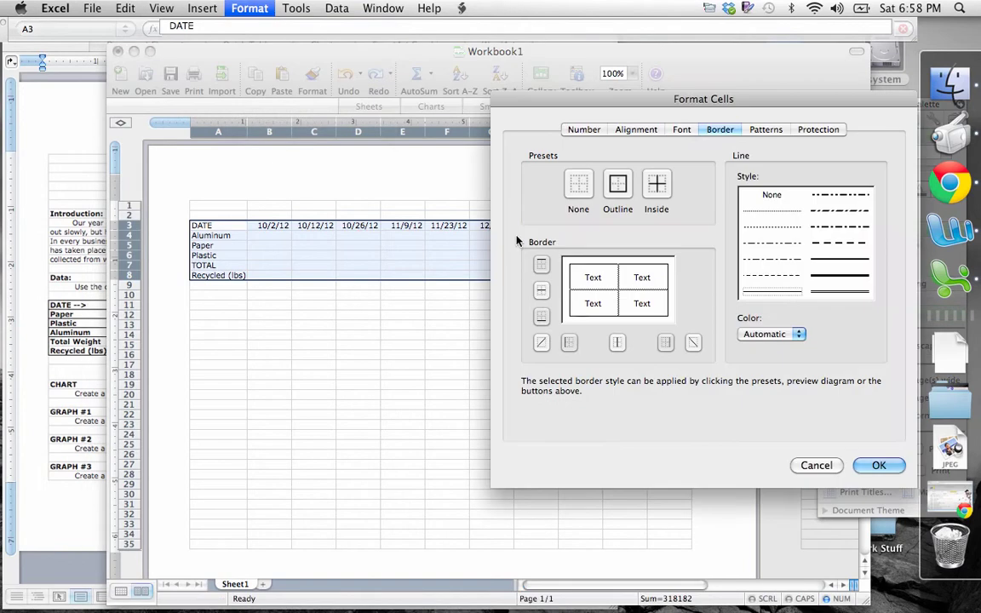
left_click(657, 185)
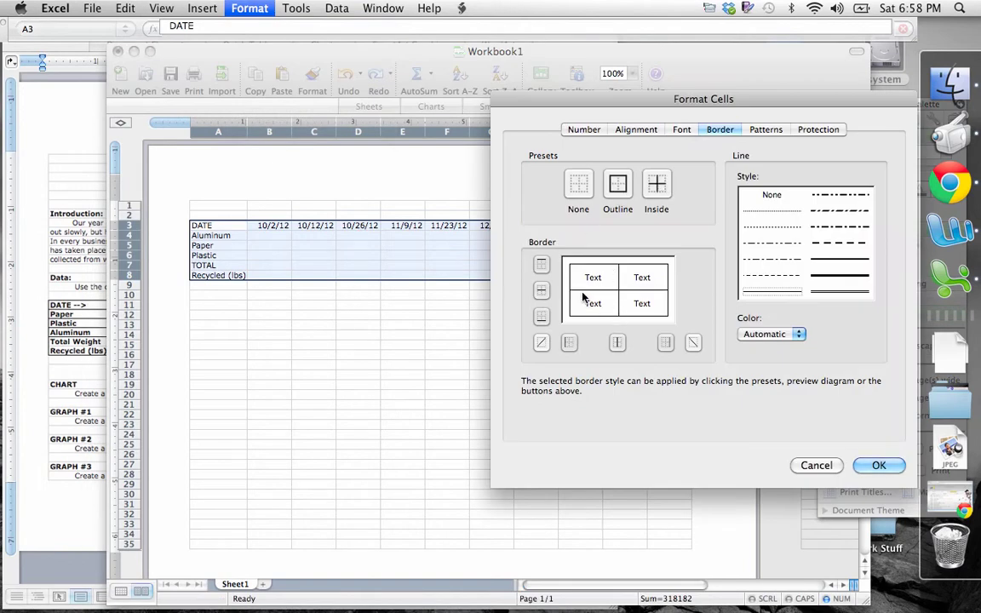
left_click(873, 465)
left_click(288, 351)
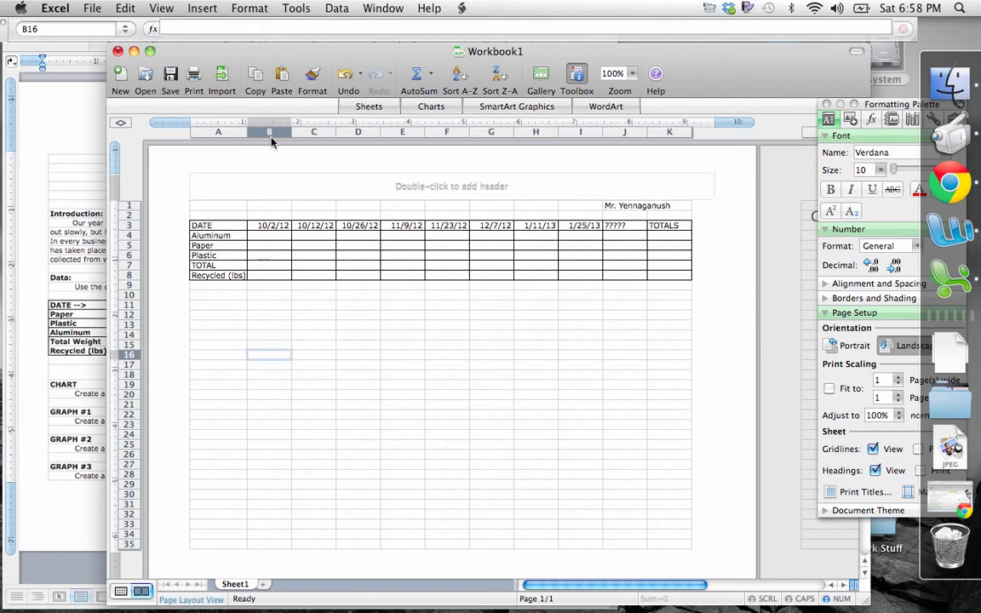
Set the font style of the row labels in A3:A8 to Bold
left_click_drag(221, 226, 213, 274)
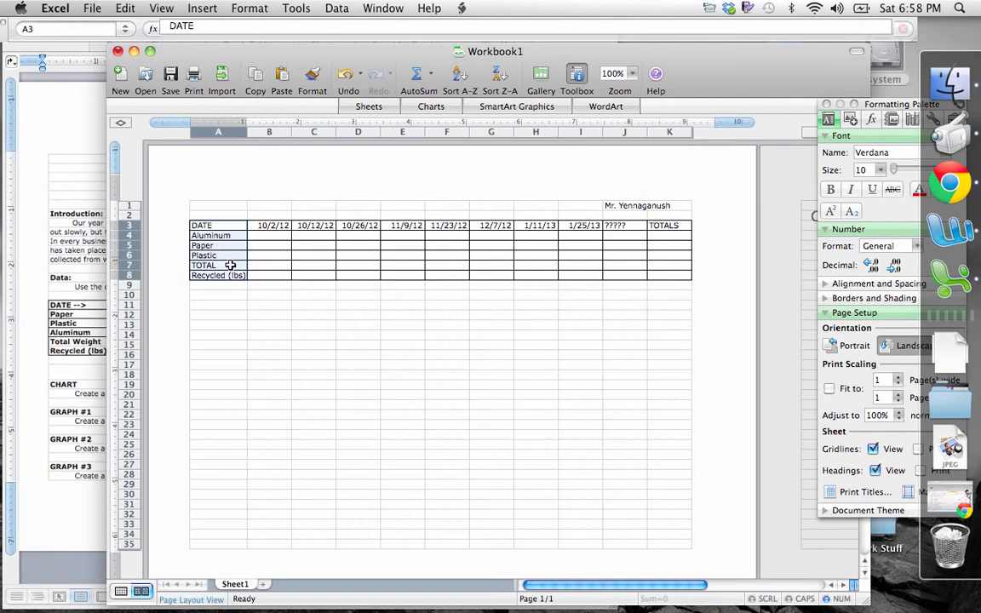
left_click(240, 8)
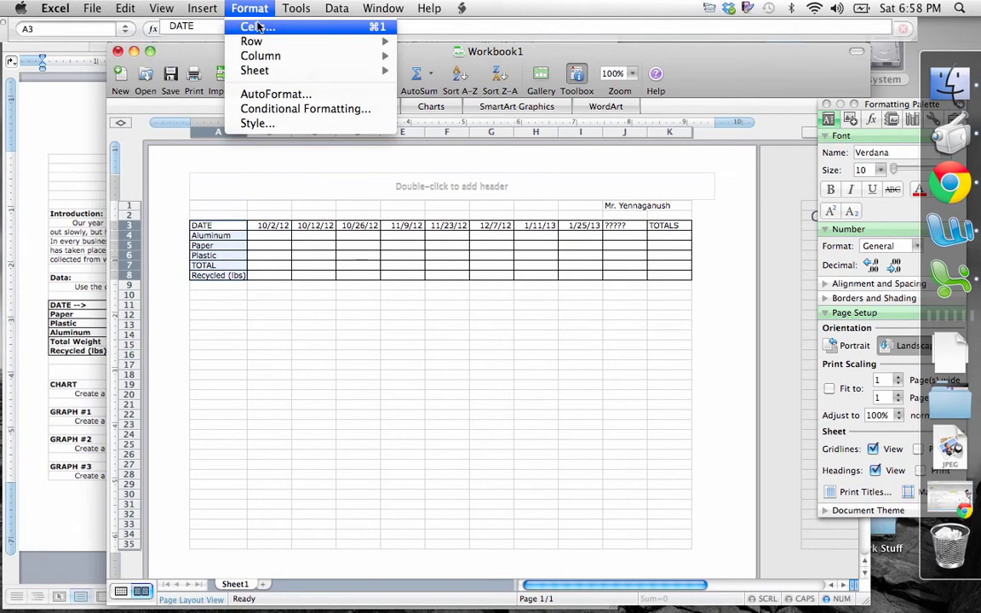
left_click(260, 29)
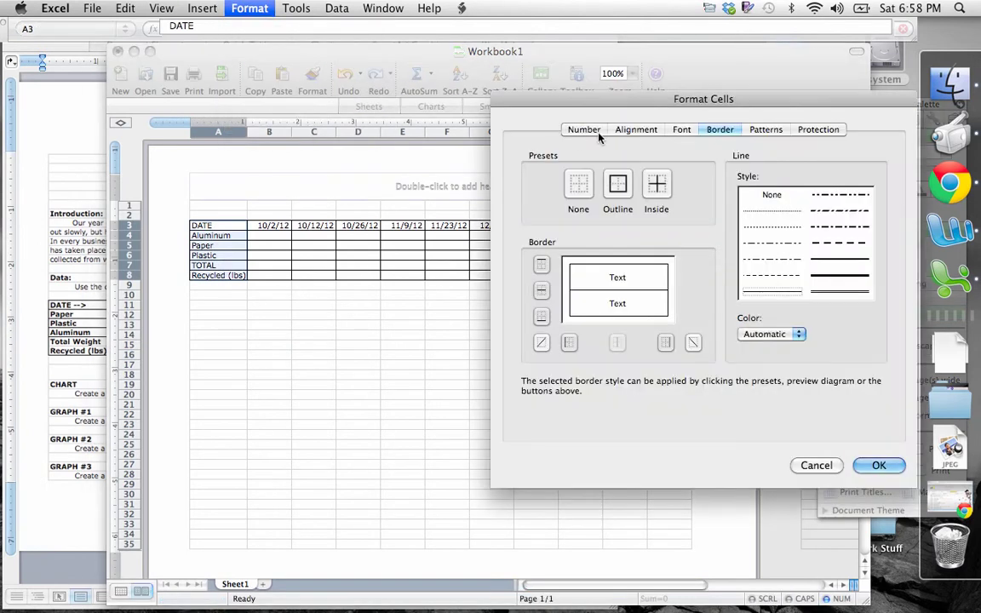
left_click(682, 129)
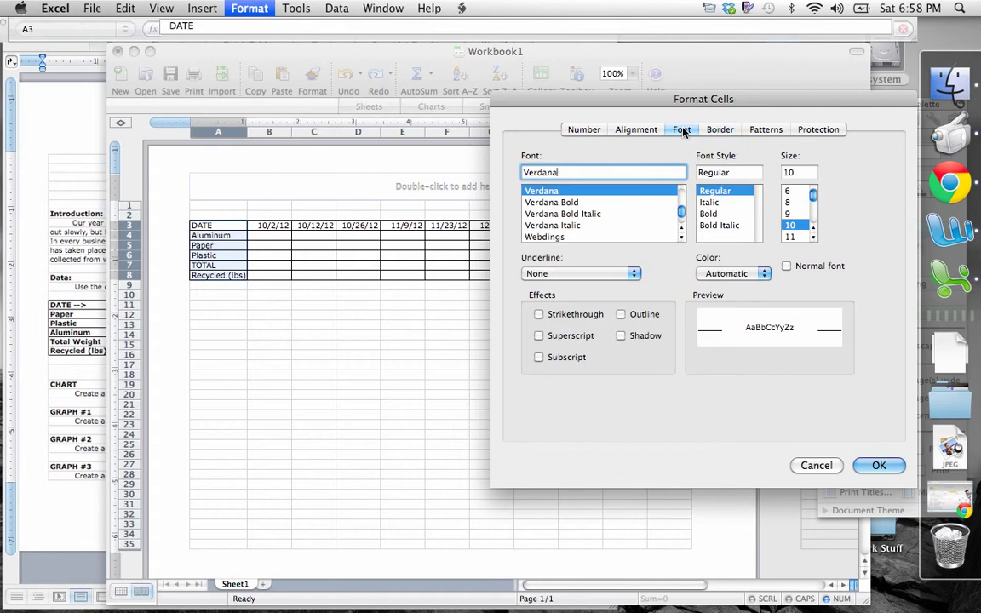
left_click(710, 214)
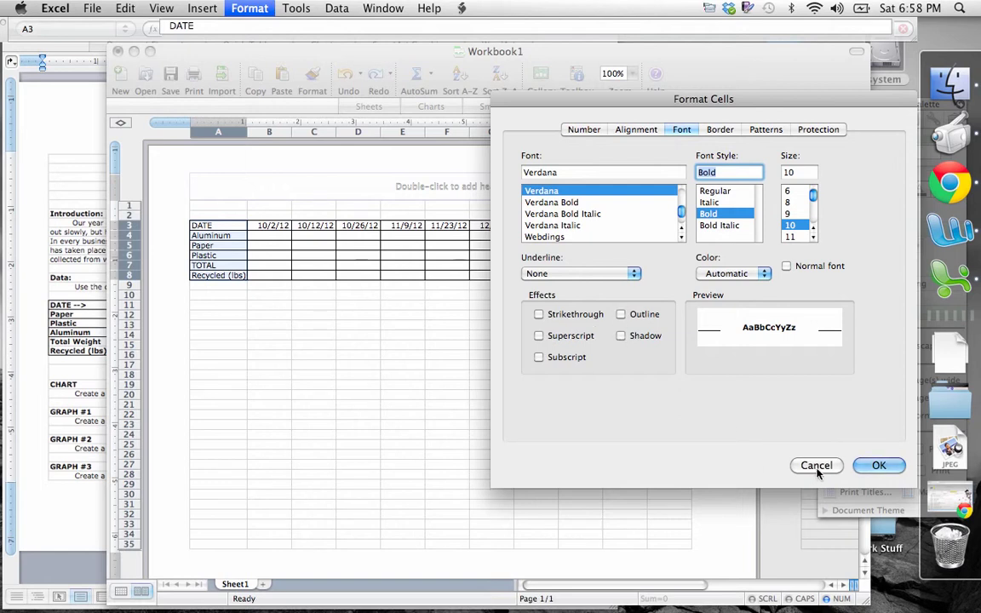
left_click(870, 466)
left_click(211, 313)
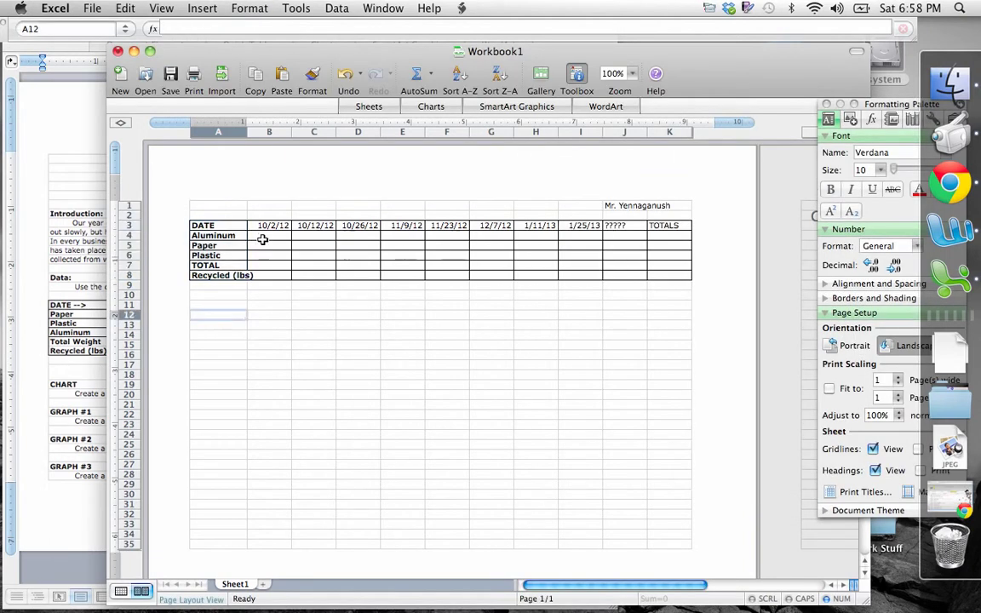
Set the font style of the dates and TOTALS heading in B3:K3 to Bold
left_click_drag(267, 229, 673, 225)
left_click(247, 8)
left_click(255, 26)
left_click(708, 214)
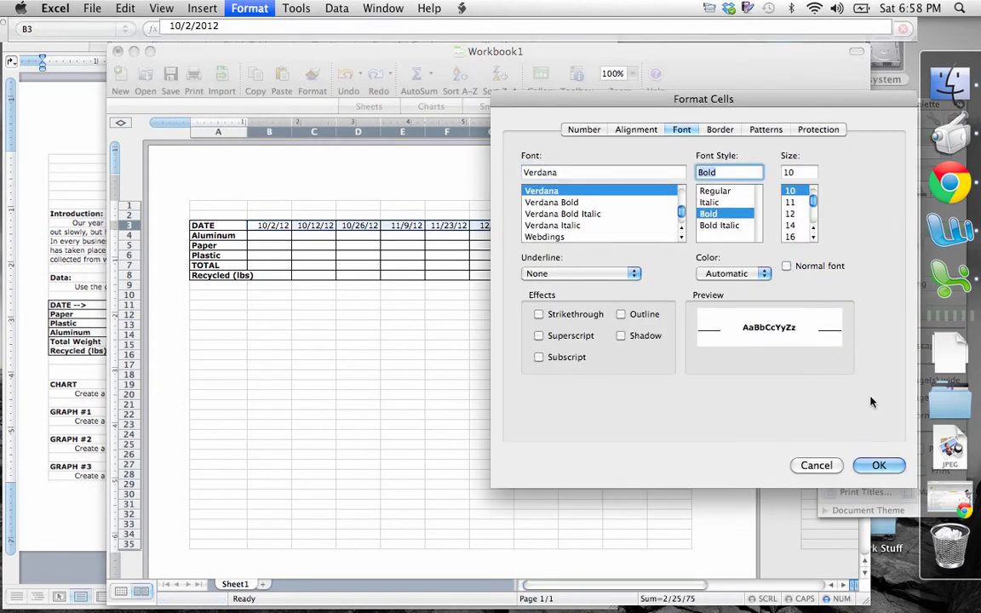
left_click(876, 466)
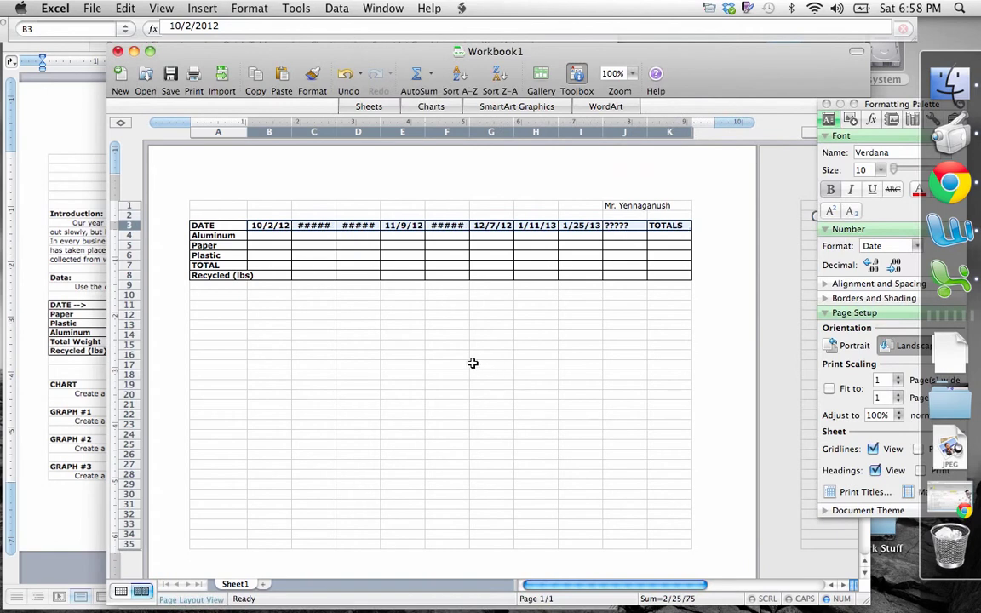
Try widening column C to 8.43 so its bold date fits, and undo the width change
left_click(323, 246)
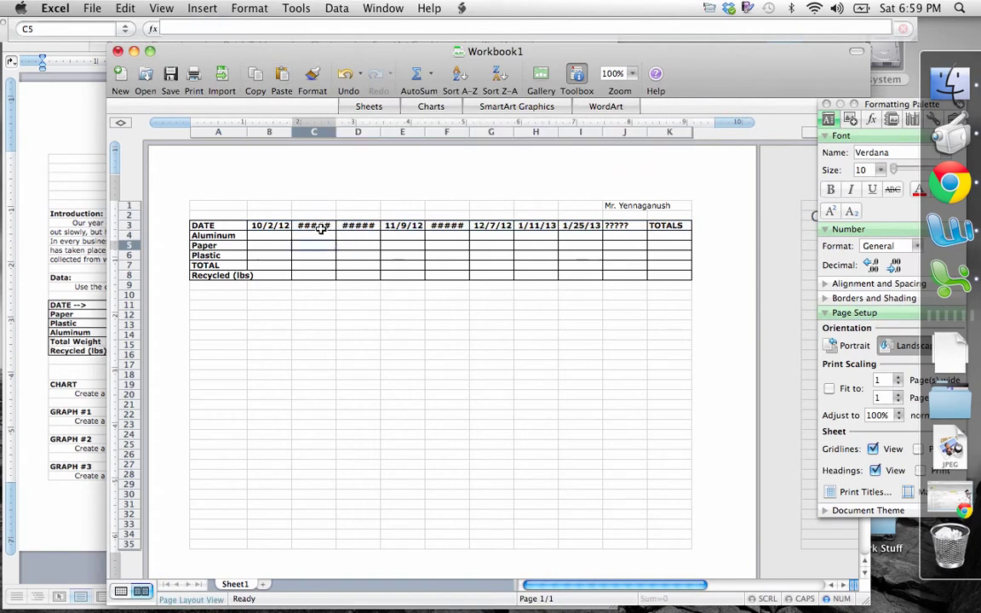
left_click(320, 229)
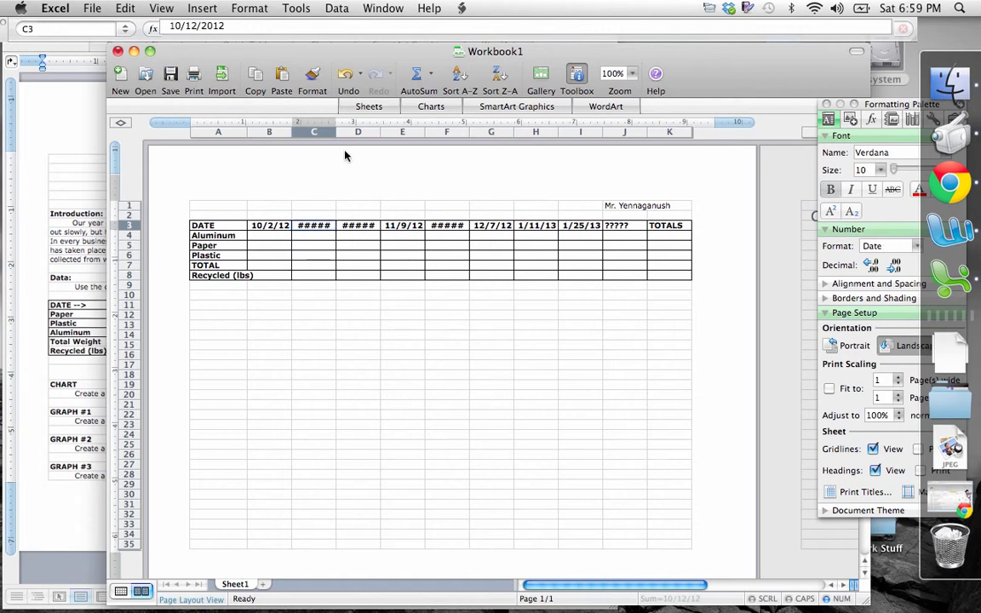
left_click_drag(336, 132, 340, 131)
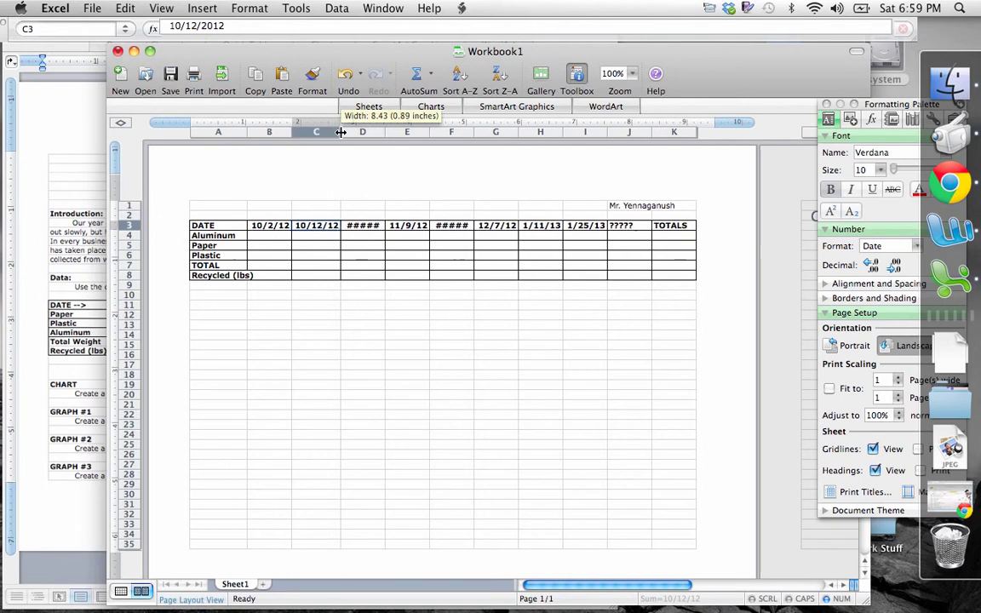
left_click(125, 8)
left_click(129, 27)
left_click(364, 396)
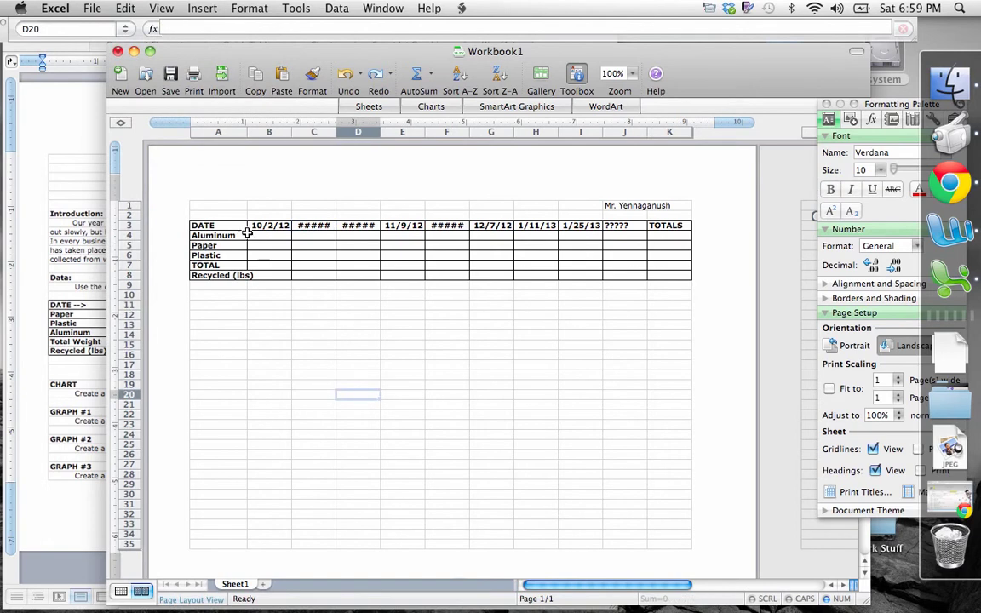
Set the font style of the dates and TOTALS heading in B3:K3 to Regular
left_click_drag(260, 228, 679, 227)
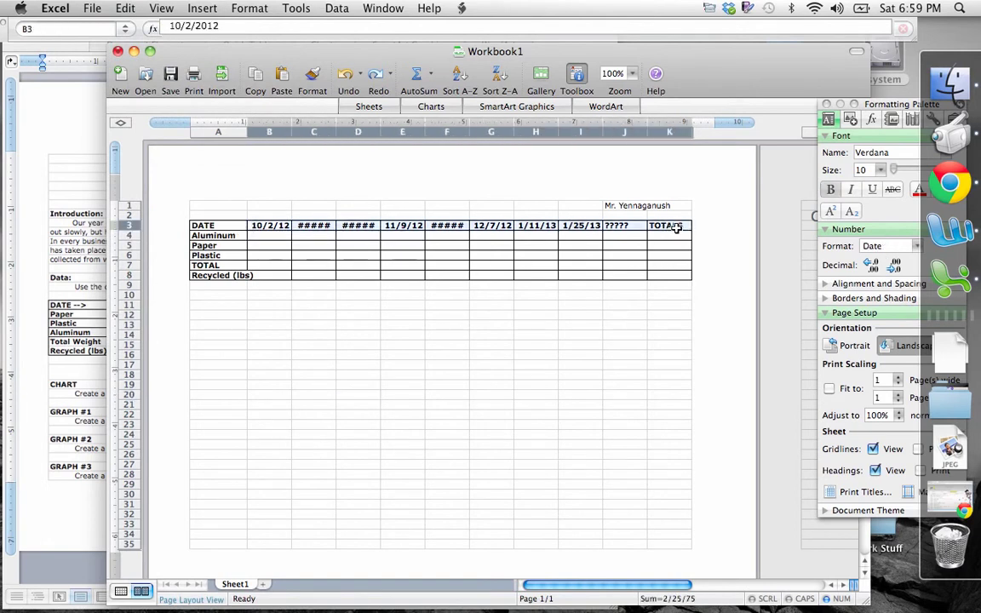
left_click(265, 7)
left_click(252, 25)
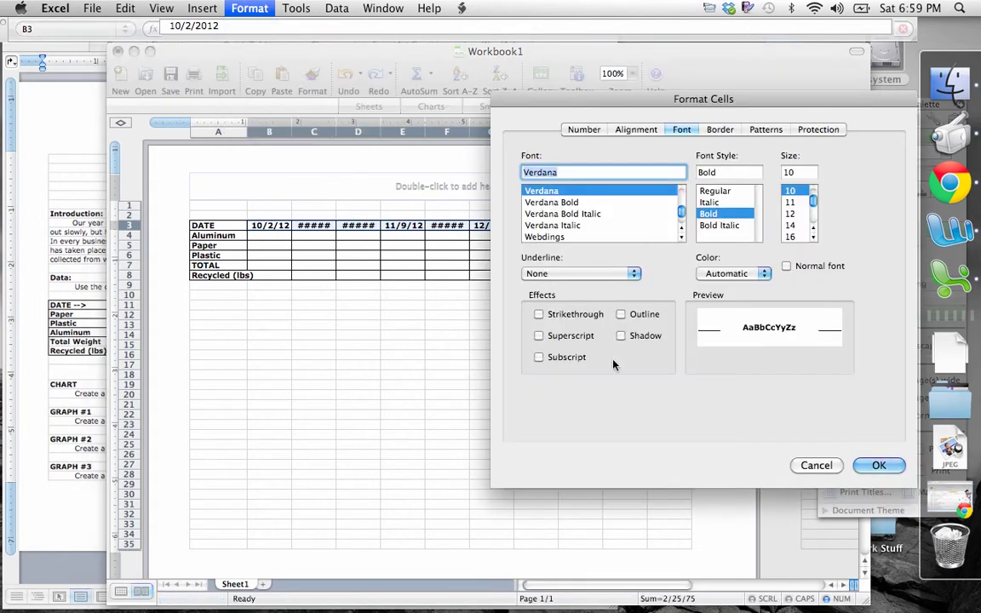
left_click(710, 191)
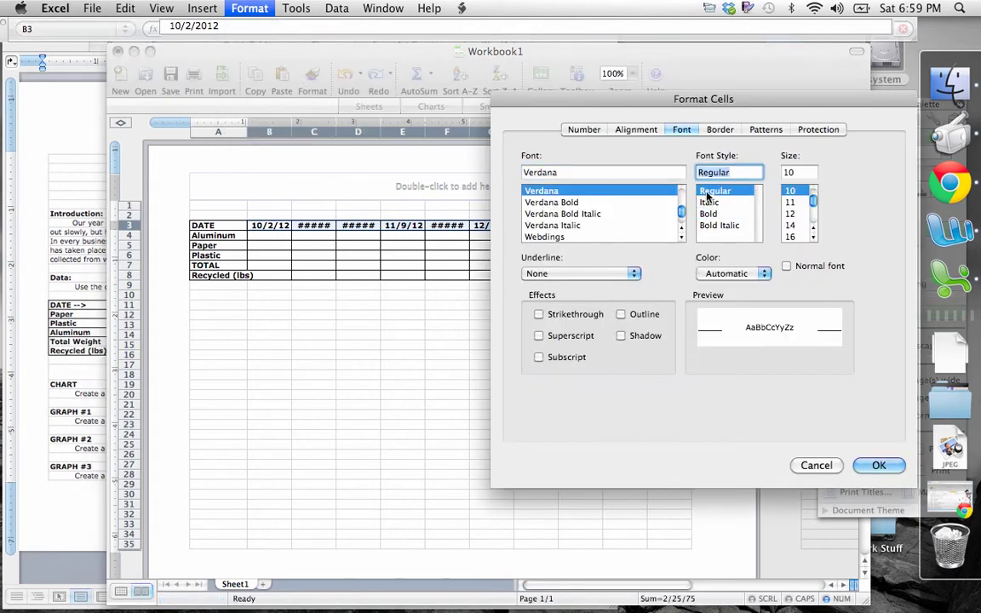
left_click(877, 465)
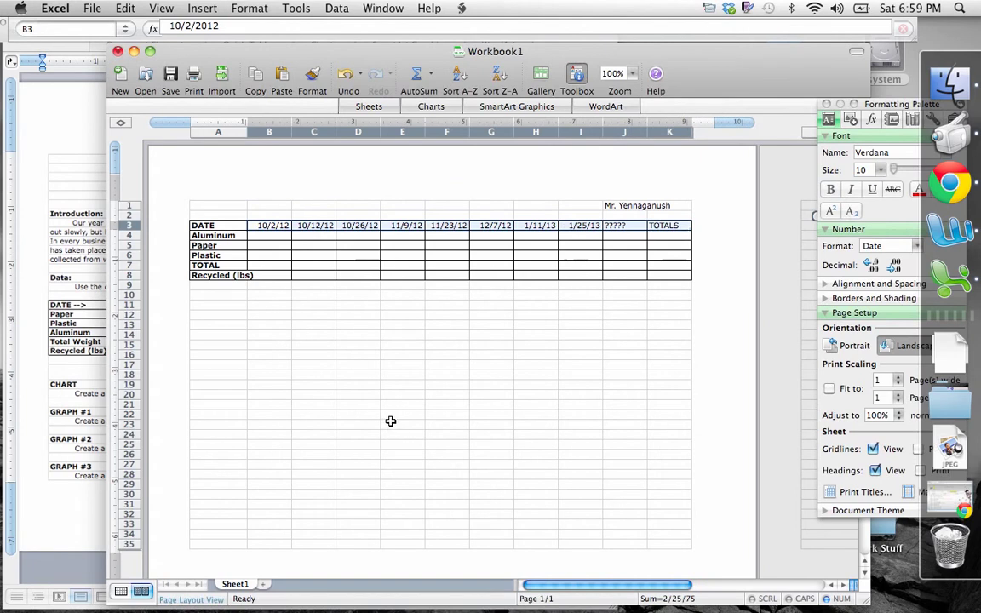
left_click(390, 421)
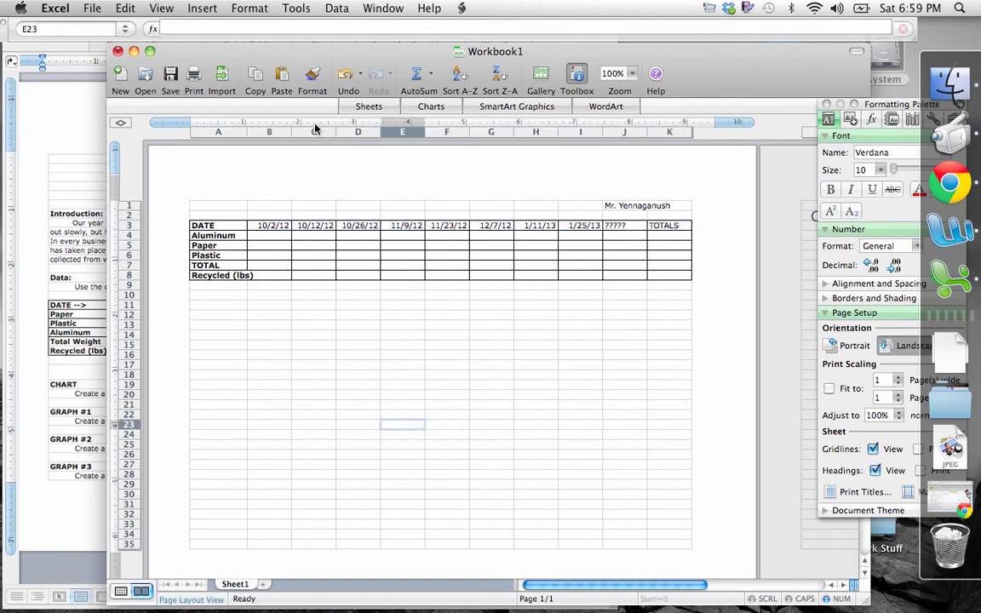
Adjust the width of column A so the bold Recycled (lbs) label fits inside its cell
left_click_drag(246, 132, 255, 133)
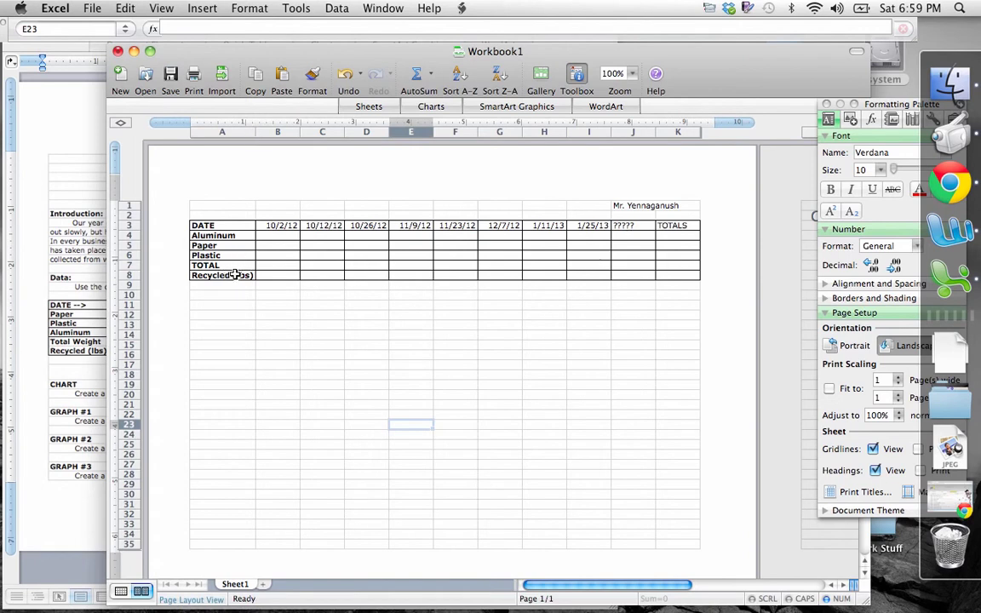
left_click_drag(255, 133, 236, 133)
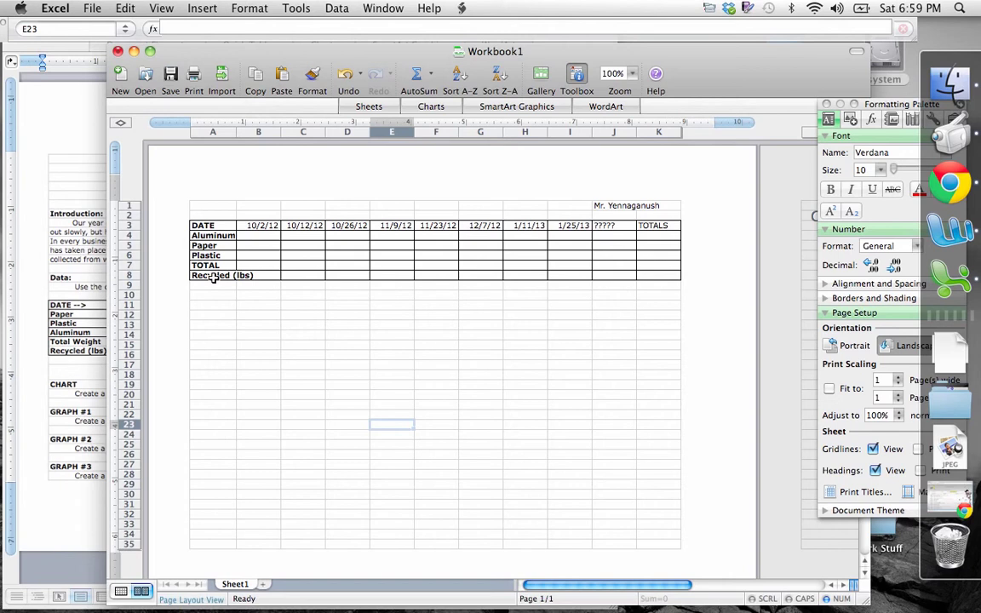
left_click(261, 275)
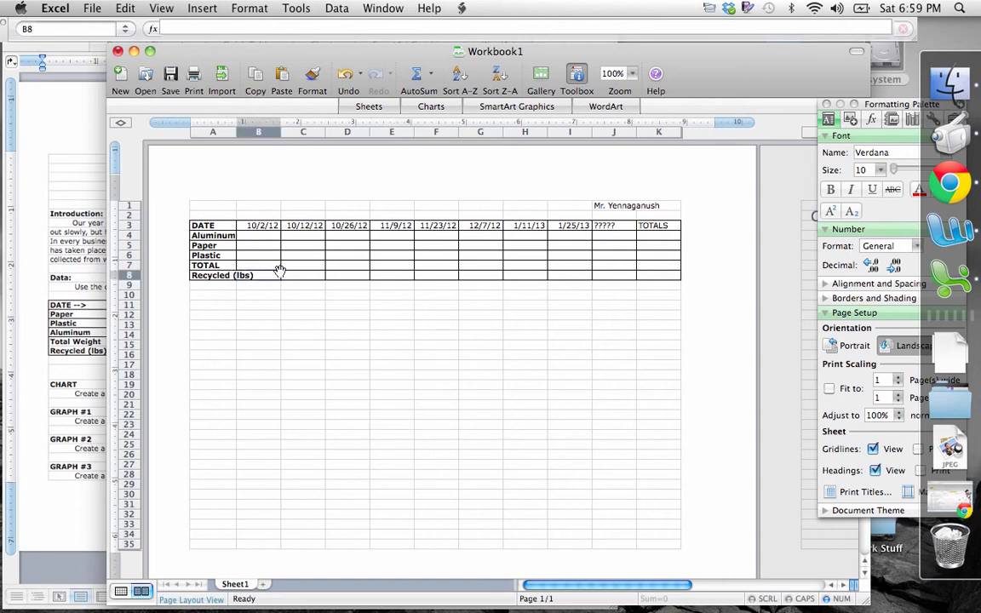
left_click(261, 282)
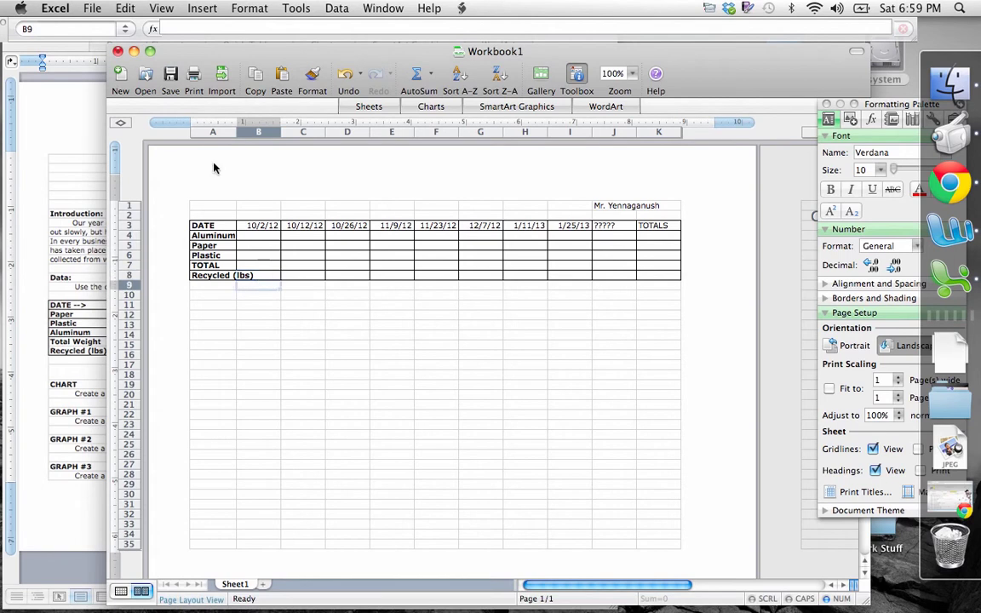
left_click_drag(237, 132, 257, 134)
left_click(283, 307)
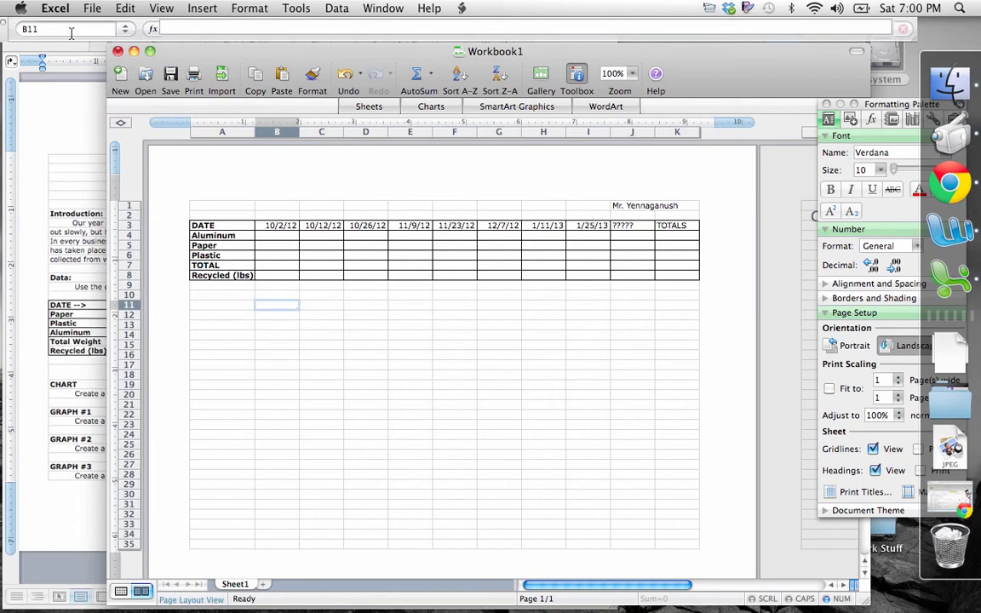
Save the workbook to the Desktop as an Excel Workbook (.xlsx), named with the author's name followed by Recycling
left_click(87, 7)
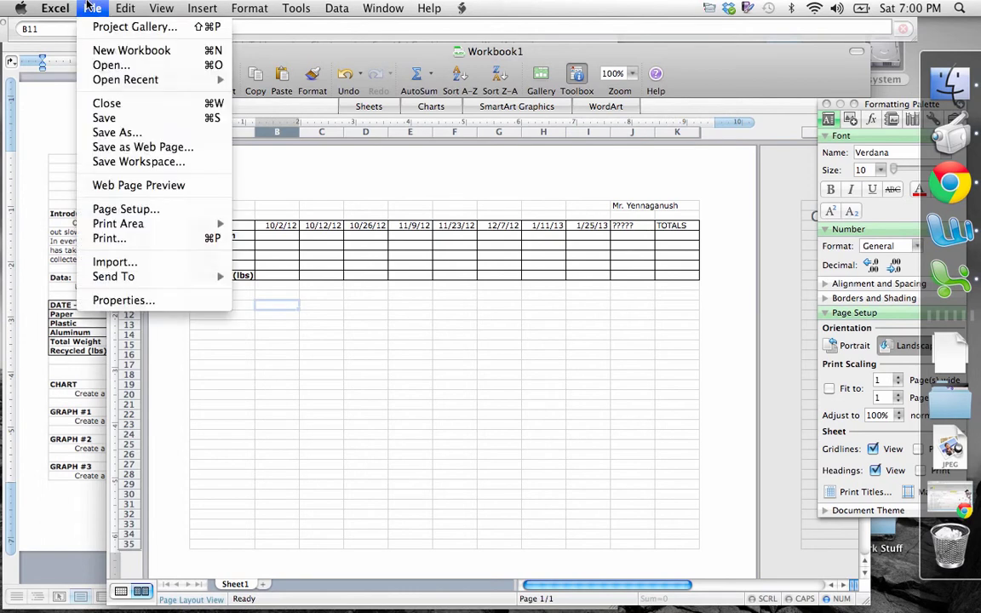
left_click(115, 131)
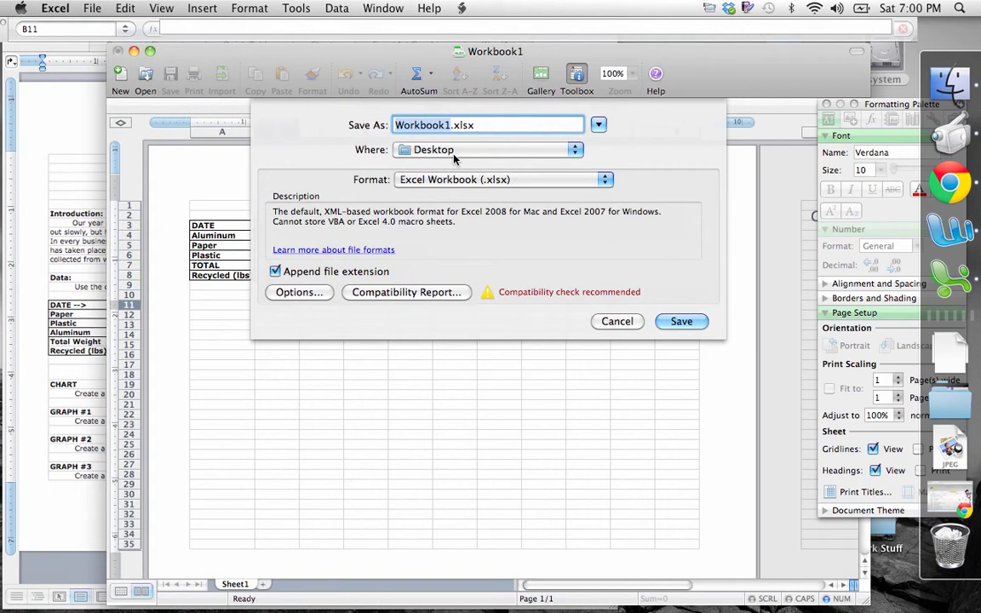
type("Mr. Ganu")
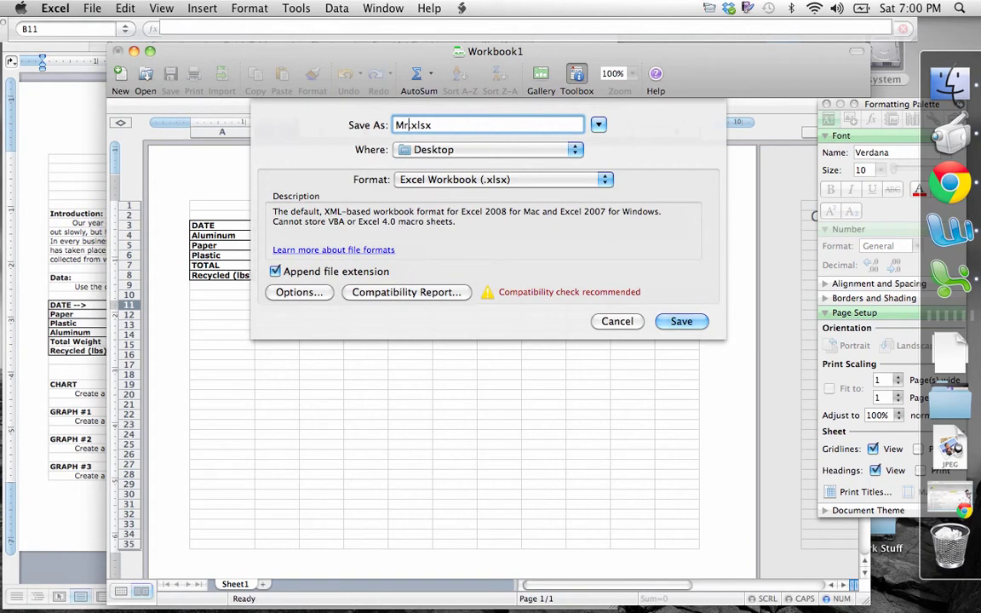
type("sh R")
key("BackSpace")
key("BackSpace")
key("BackSpace")
key("BackSpace")
key("BackSpace")
key("BackSpace")
key("BackSpace")
key("BackSpace")
type("Yennaganush Recycling")
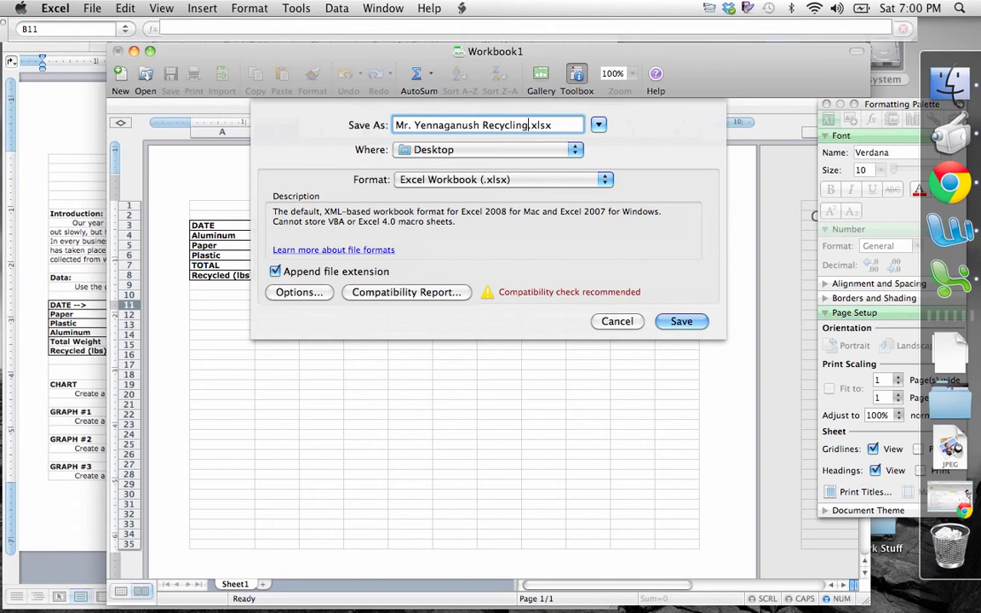
key("Return")
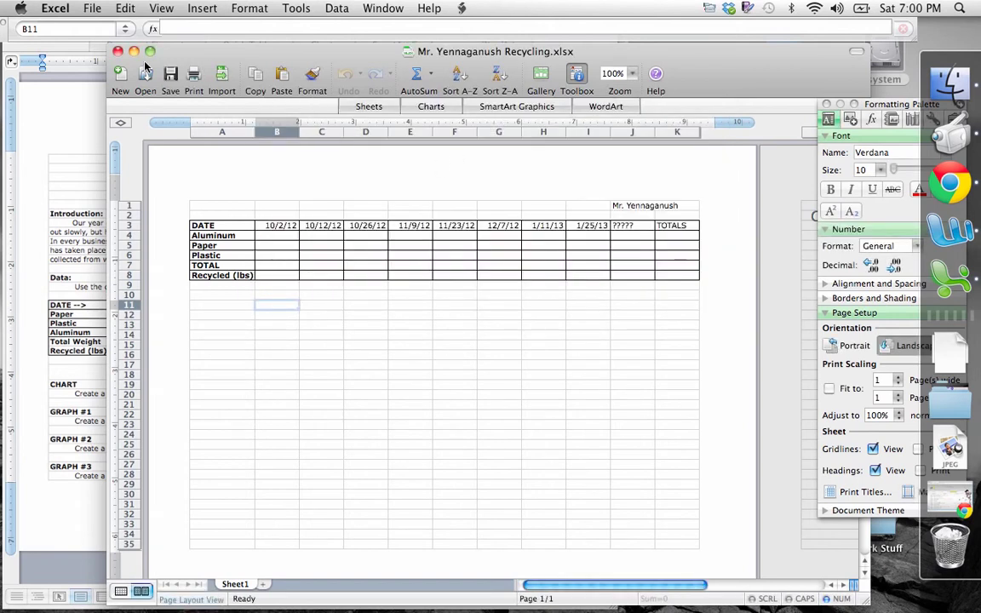
Minimize the workbook and the assignment document, and move the saved recycling workbook's icon lower on the desktop
left_click(134, 51)
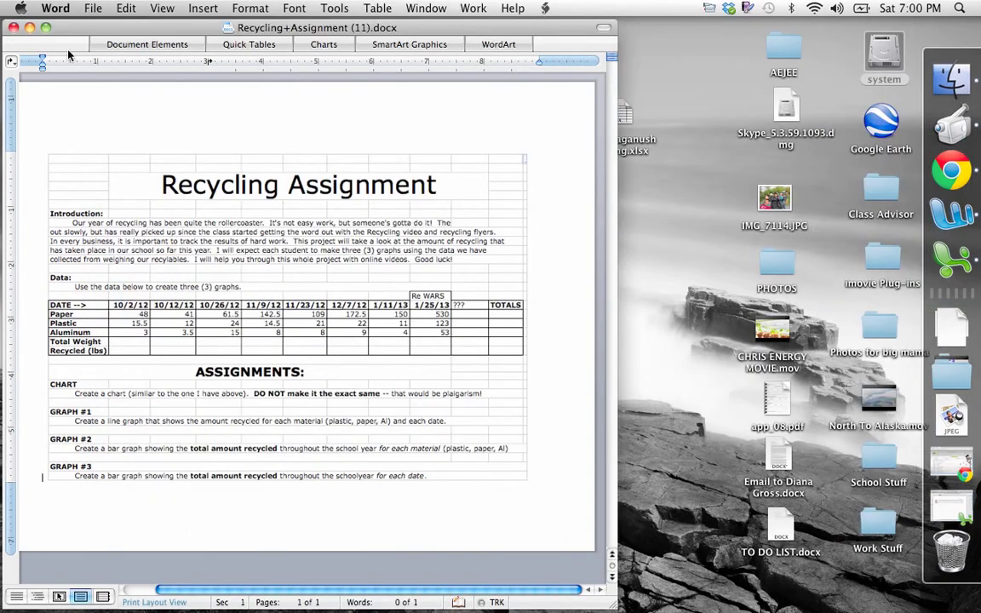
left_click(31, 28)
left_click(415, 244)
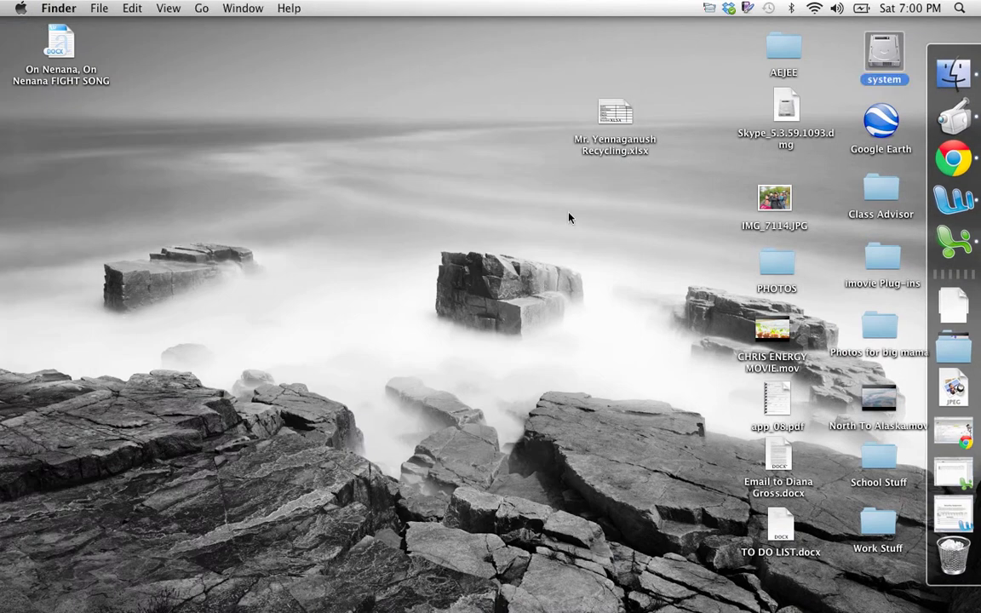
left_click(612, 120)
left_click_drag(611, 120, 634, 275)
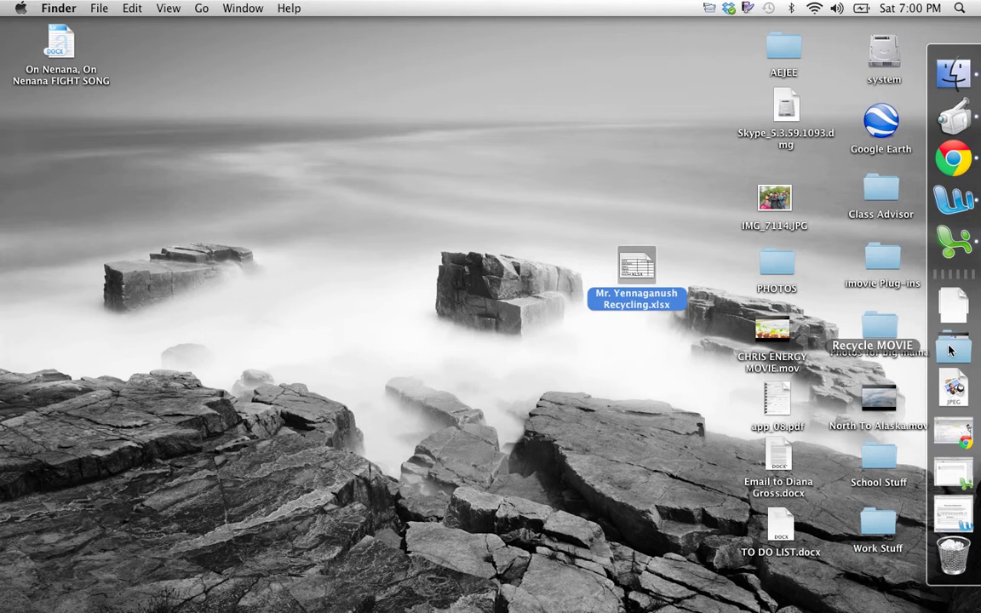
left_click(697, 199)
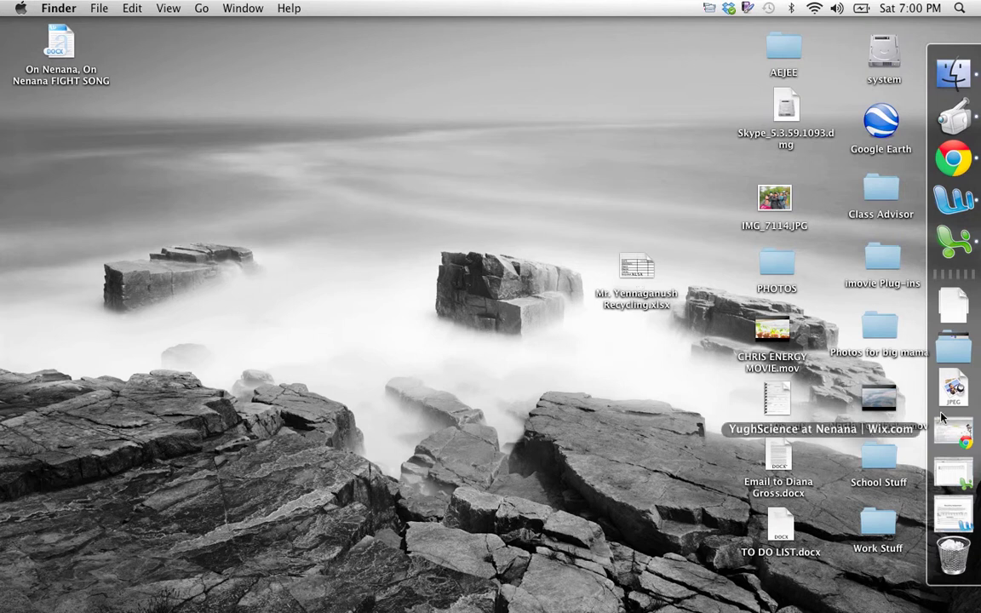
Restore the workbook and the Recycling Assignment document, and move the workbook aside so the first columns of the assignment's data table are readable
left_click(949, 473)
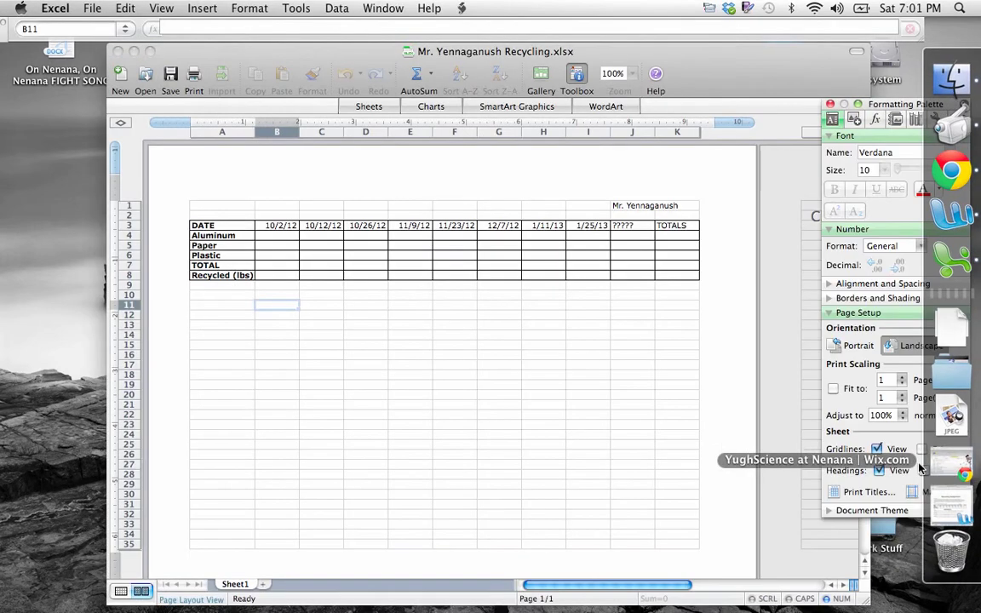
left_click_drag(495, 45, 482, 49)
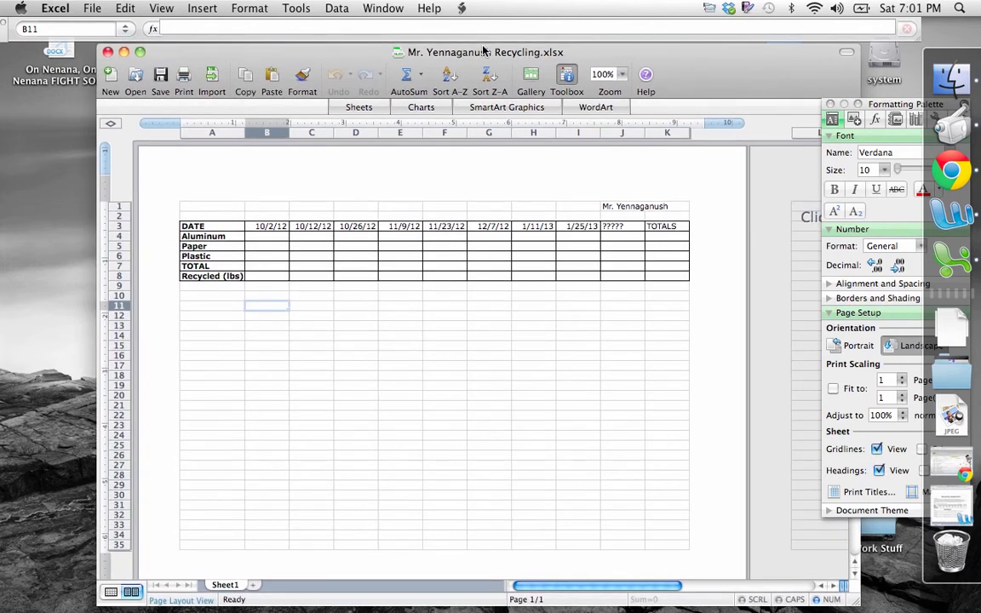
left_click(405, 415)
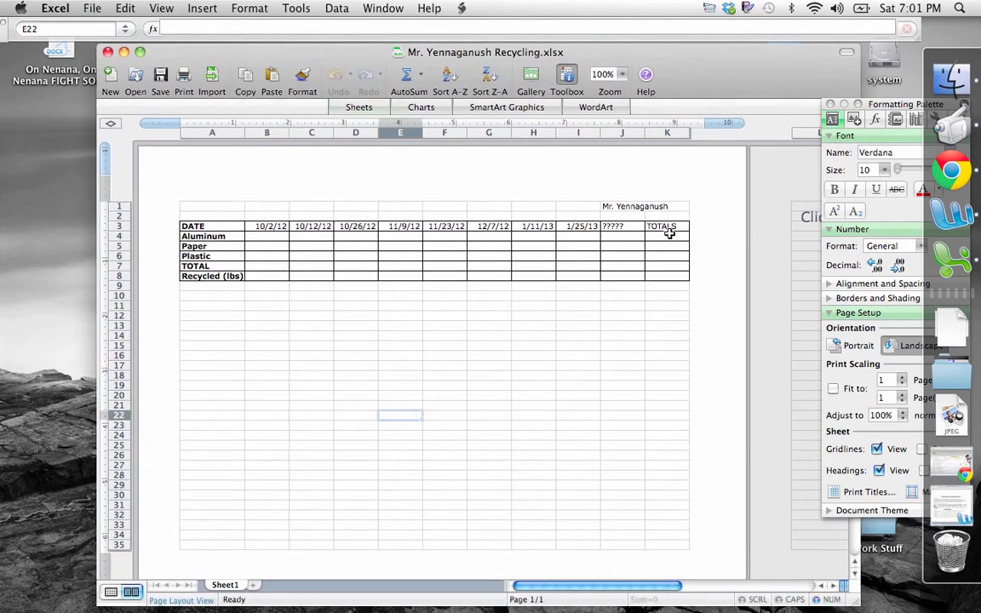
left_click(950, 504)
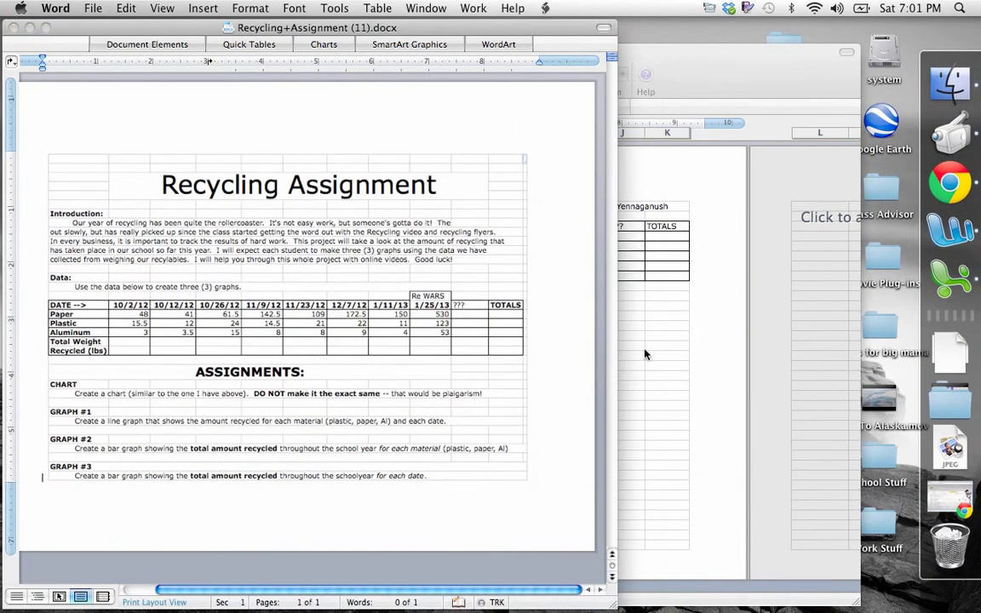
left_click(695, 62)
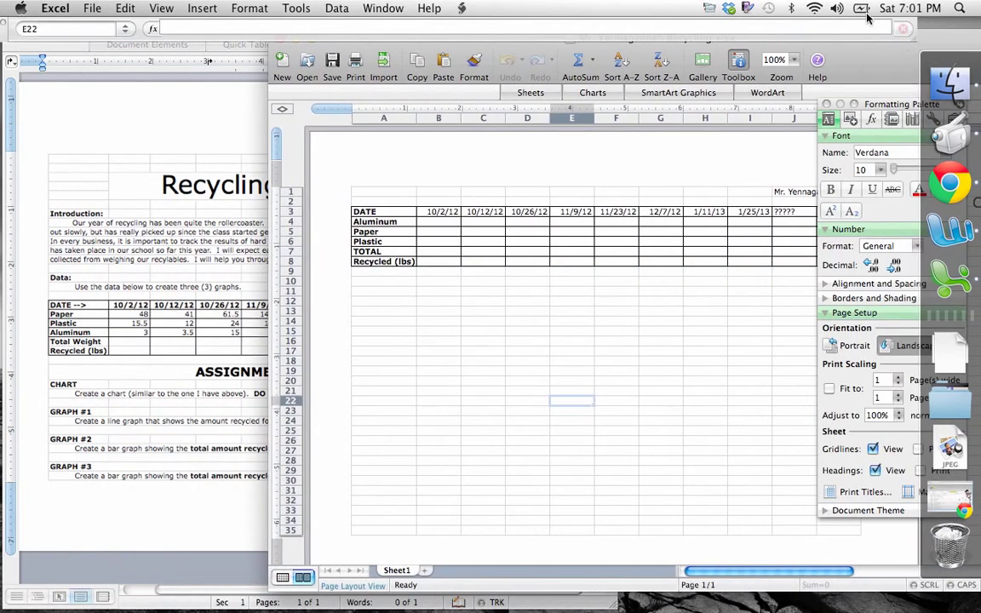
Enter the 10/2/12 weights from the assignment table in B4:B6: Aluminum 3, Paper 48 and Plastic 15.5
left_click(440, 223)
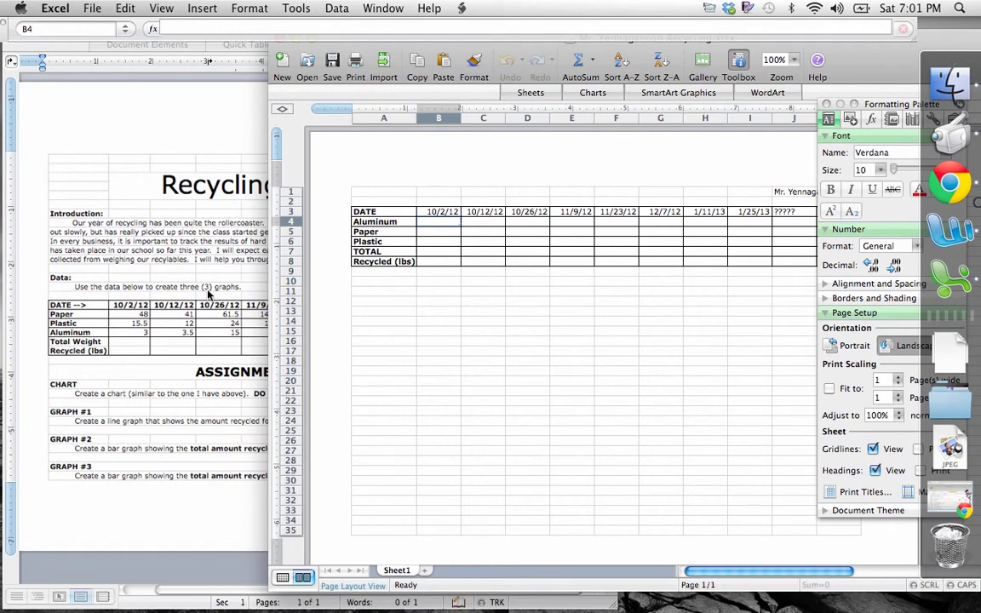
left_click(65, 332)
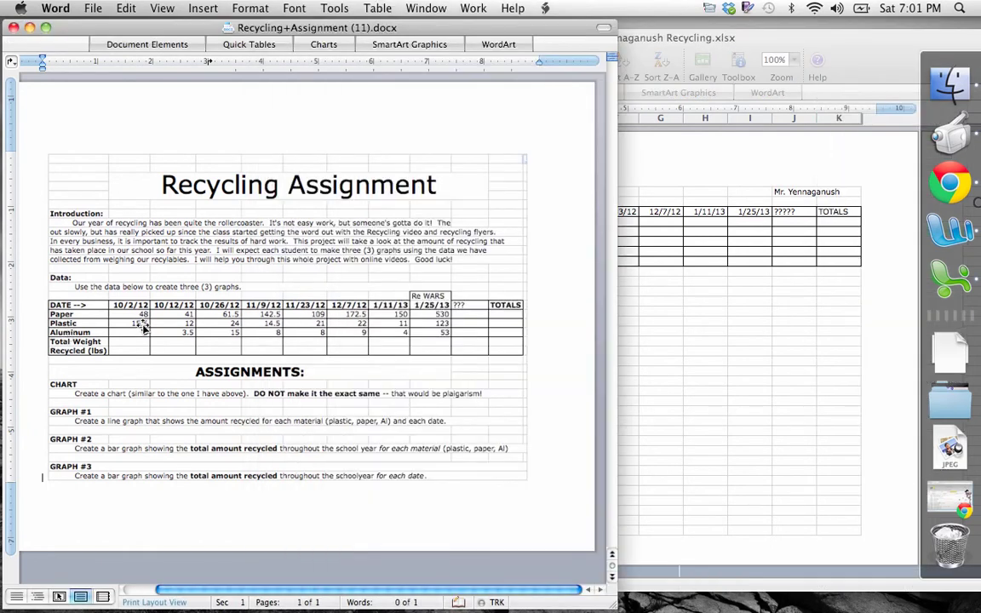
left_click(644, 324)
type("3")
key("Return")
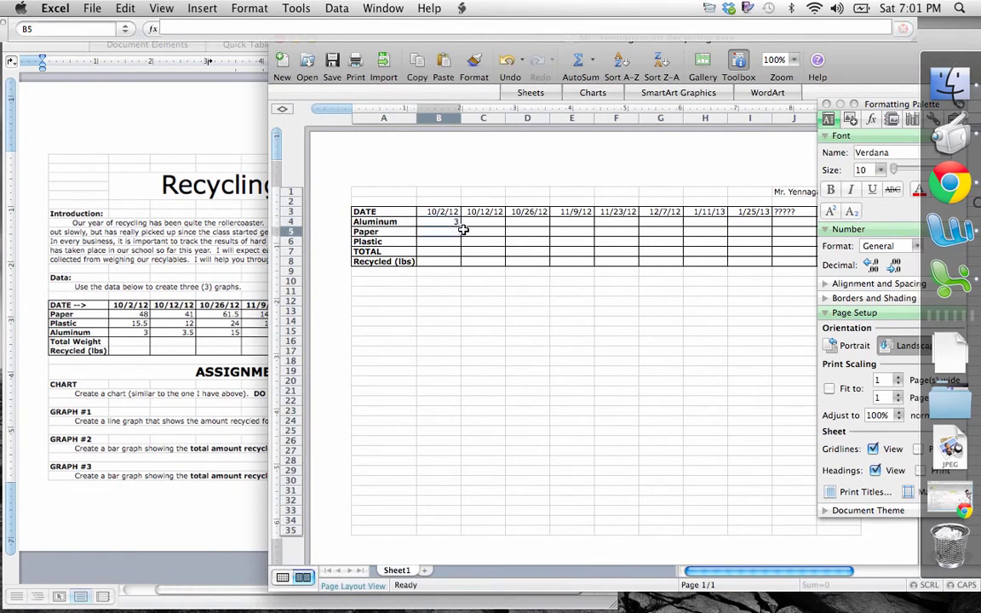
type("48")
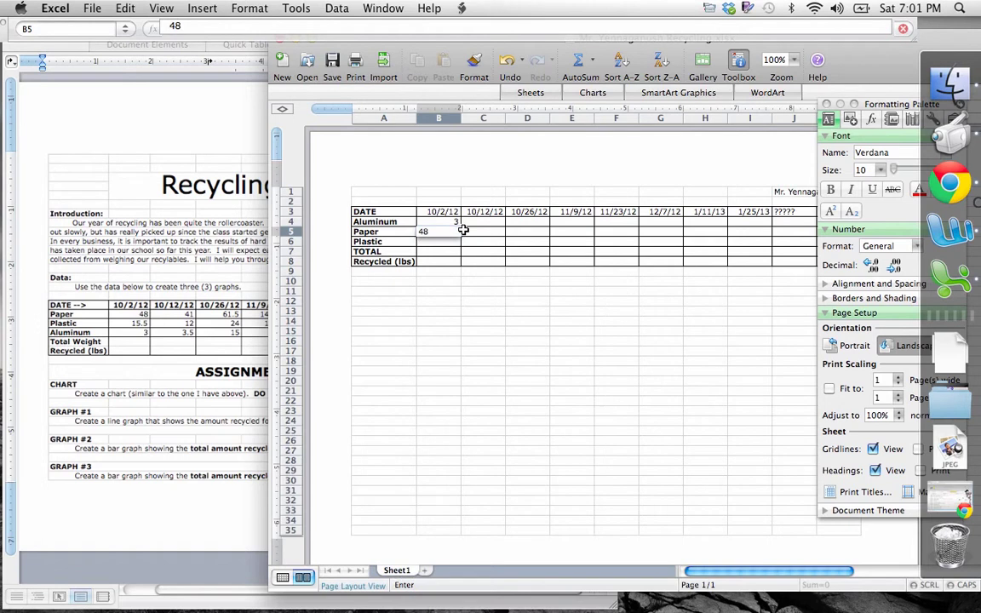
key("Return")
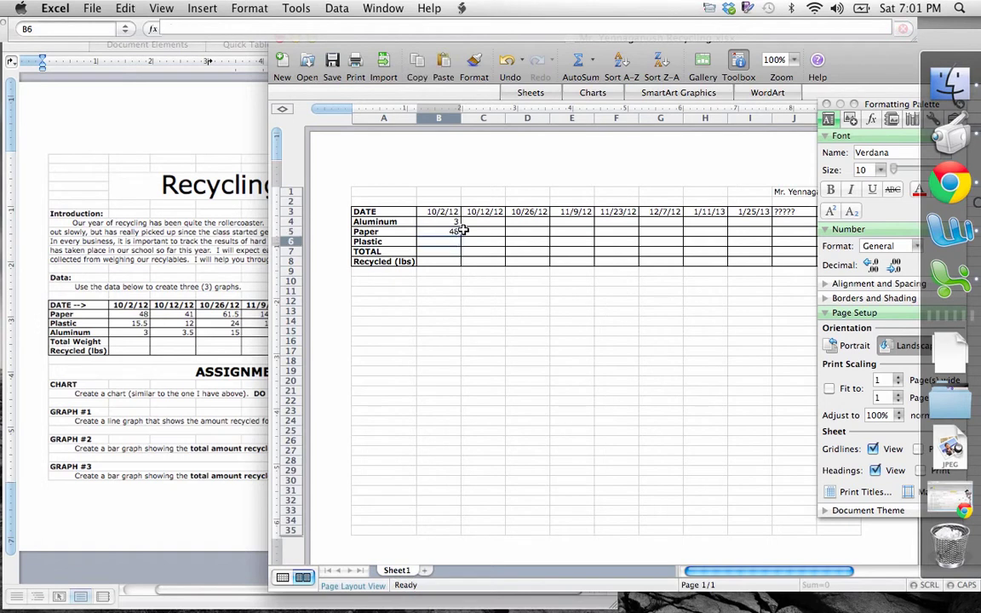
type("15")
key("Return")
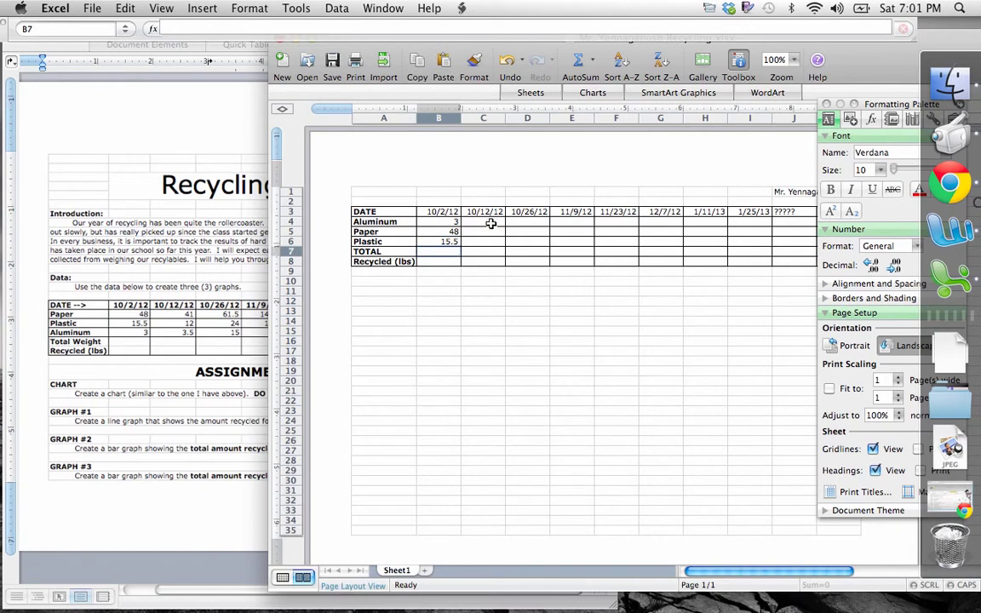
Enter the 10/12/12 weights in C4:C6: Aluminum 3.5, Paper 41 and Plastic 12
left_click(501, 221)
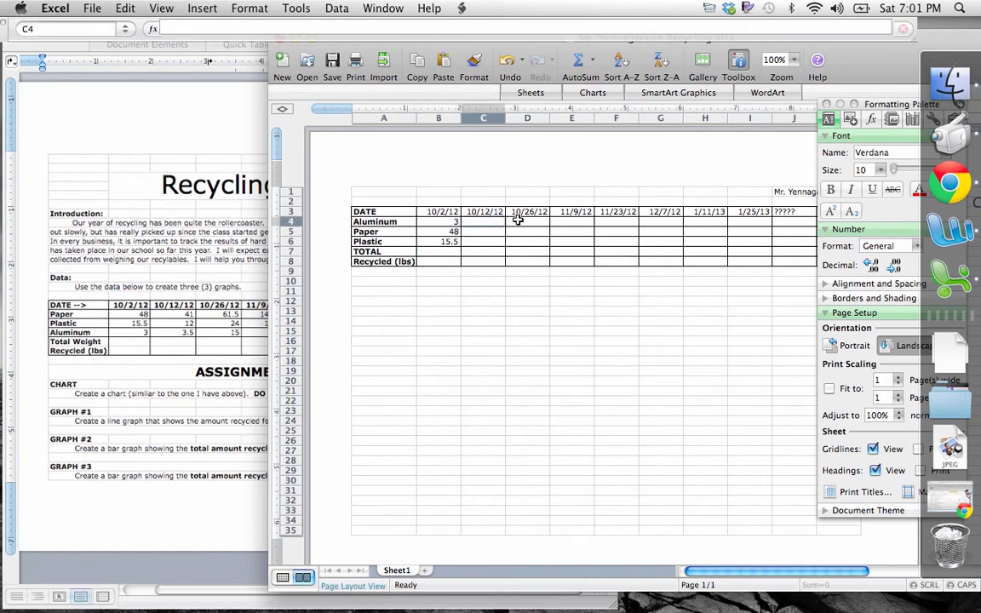
type("3.5")
key("Return")
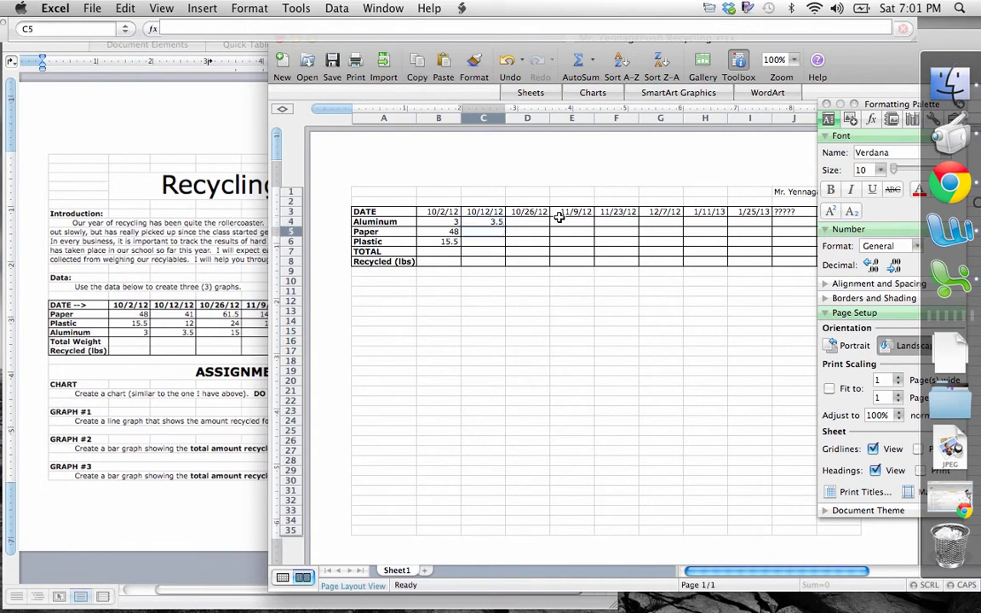
type("41")
key("Return")
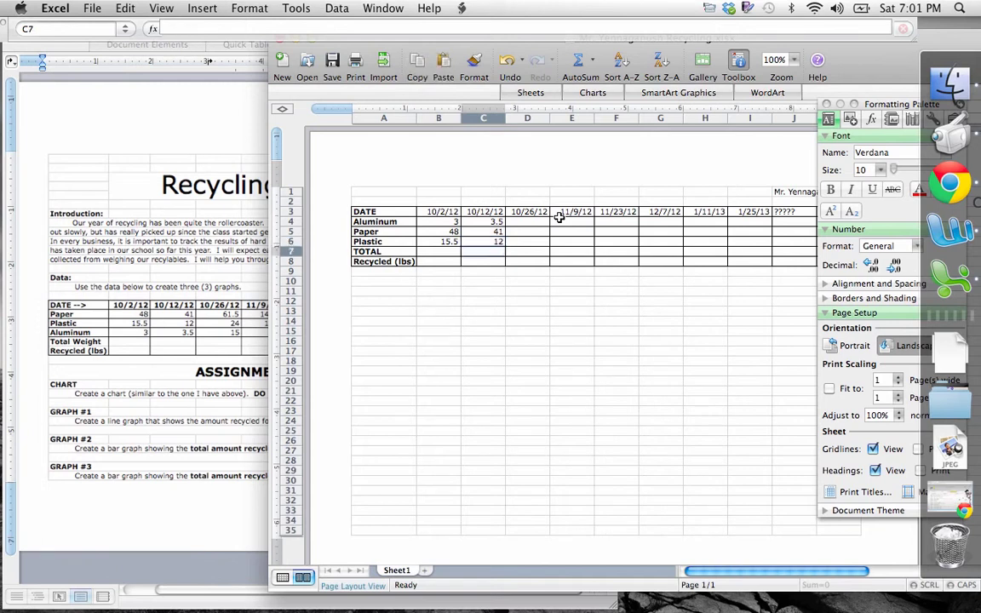
Enter the 10/26/12 weights in D4:D6: Aluminum 15, Paper 61.5 and Plastic 24
left_click(521, 221)
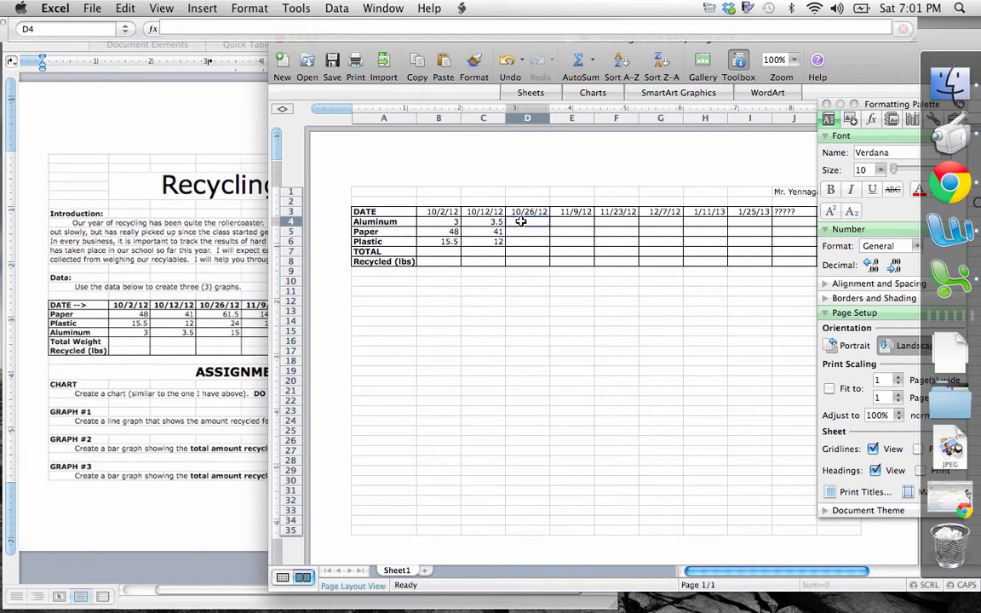
type("15")
key("Return")
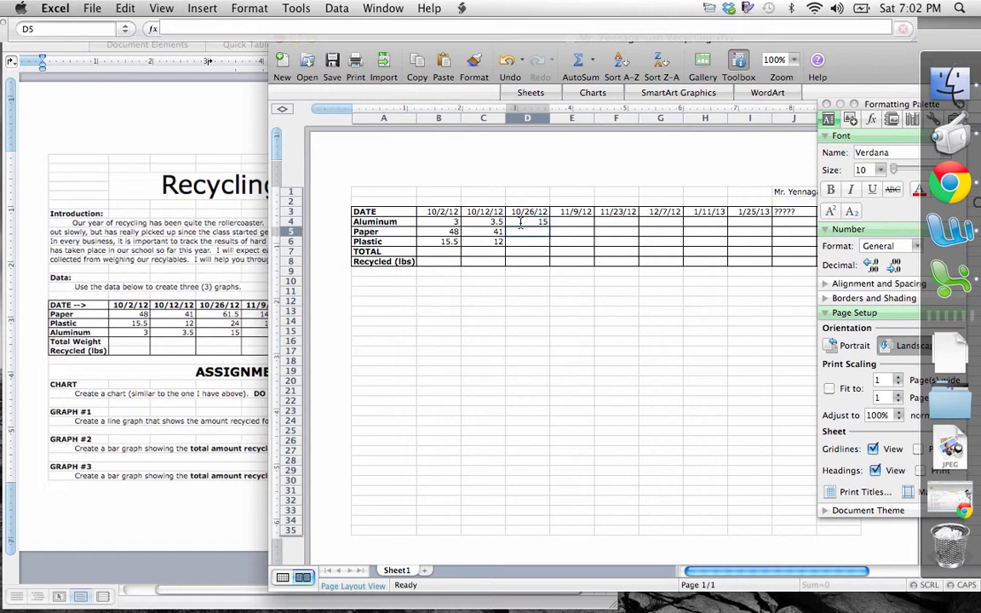
type("61.5")
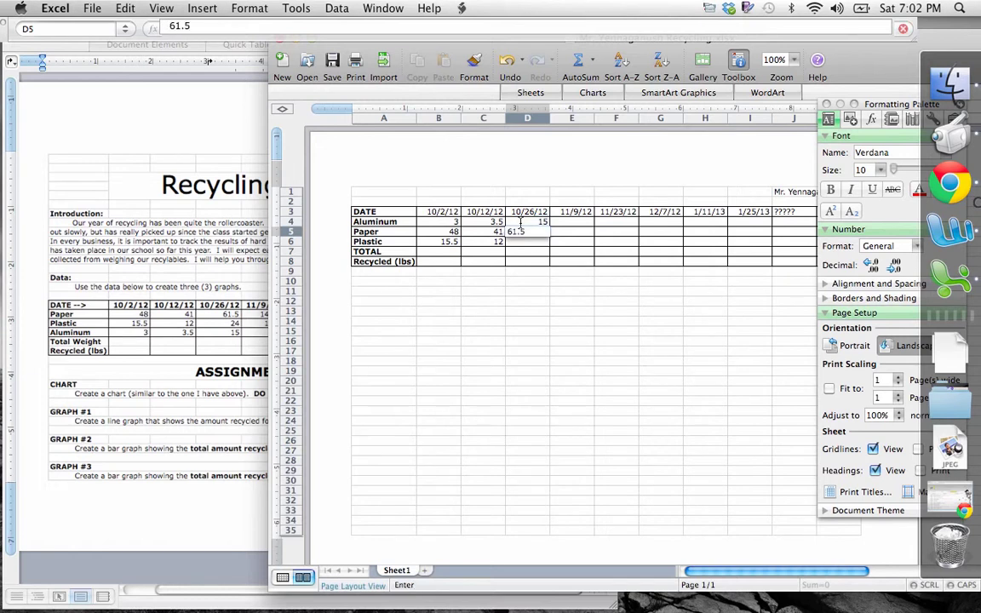
key("Return")
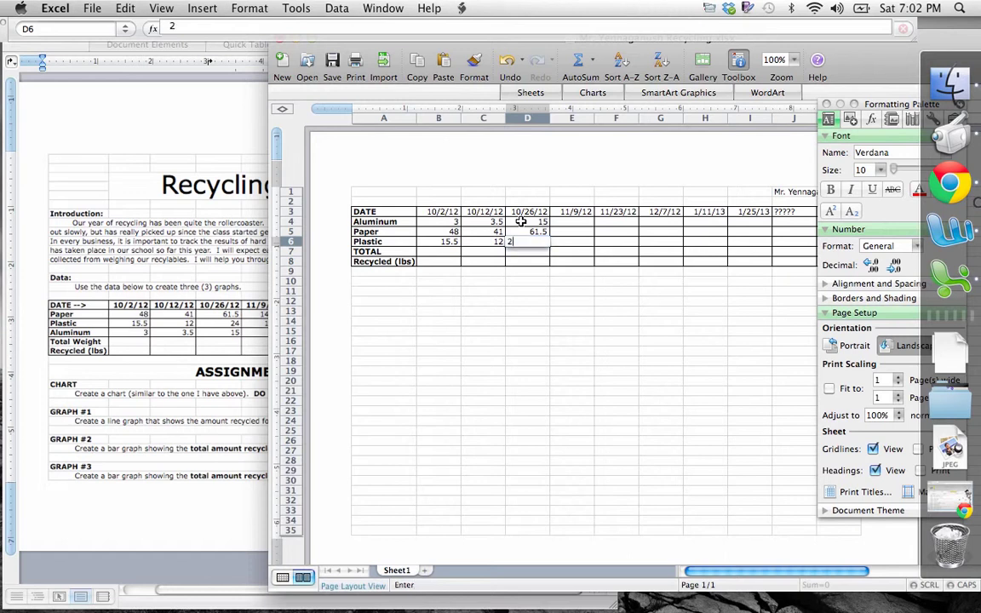
type("24")
key("Return")
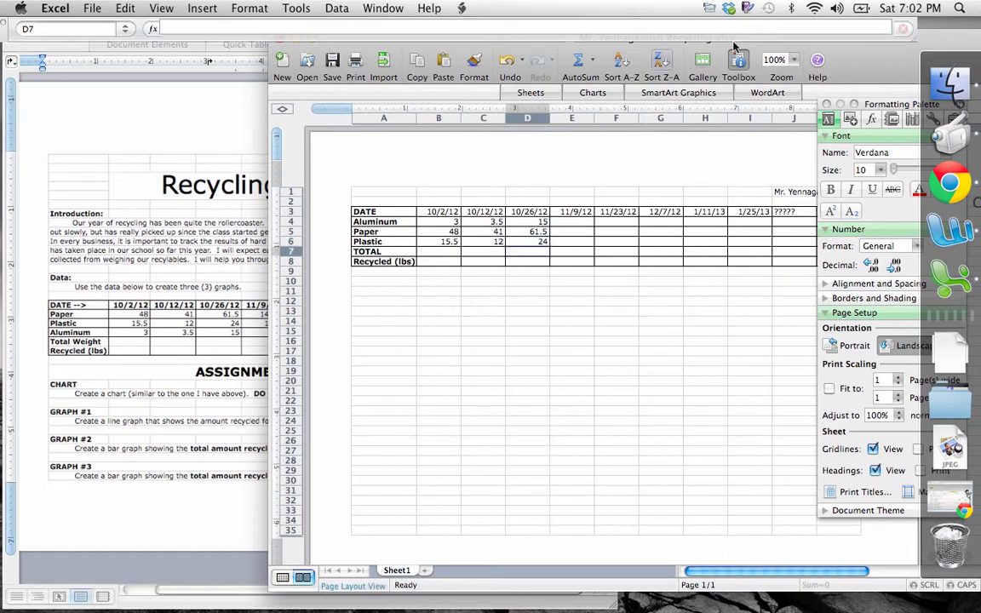
Move the workbook window so that all the table's columns through TOTALS are in view, and select the ????? column's Plastic cell
left_click_drag(886, 64, 795, 71)
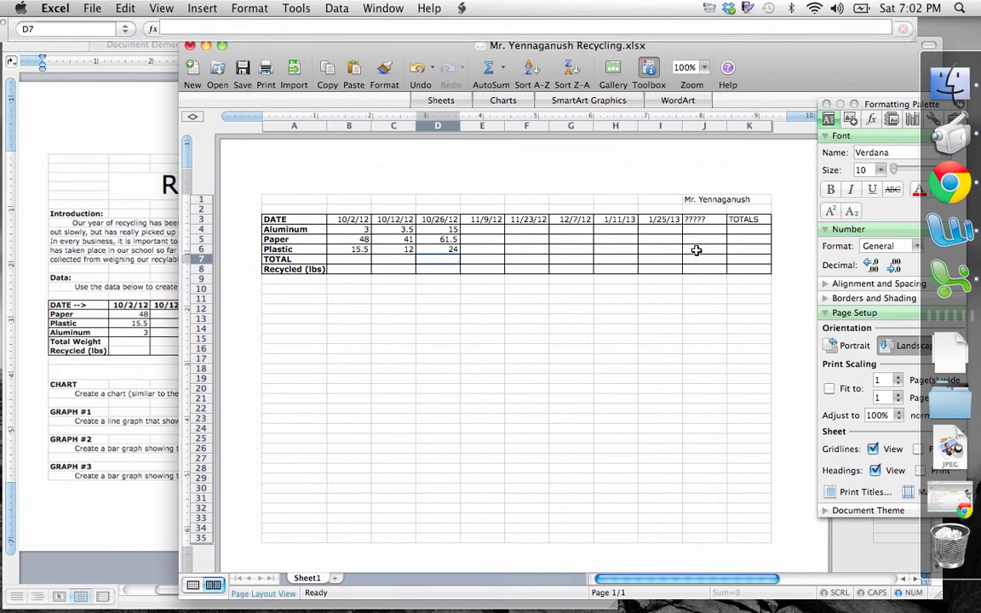
left_click(696, 223)
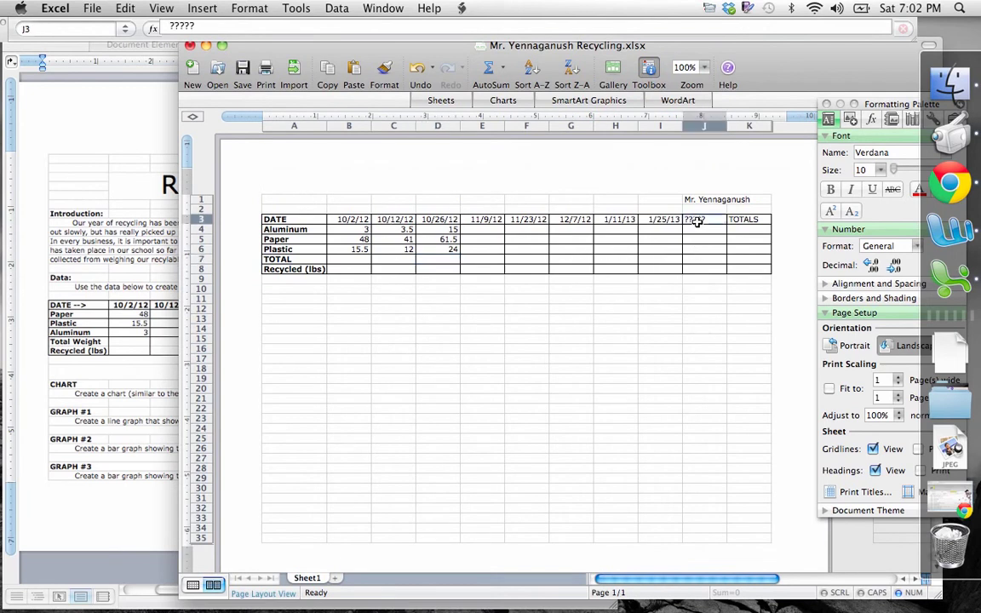
left_click(694, 248)
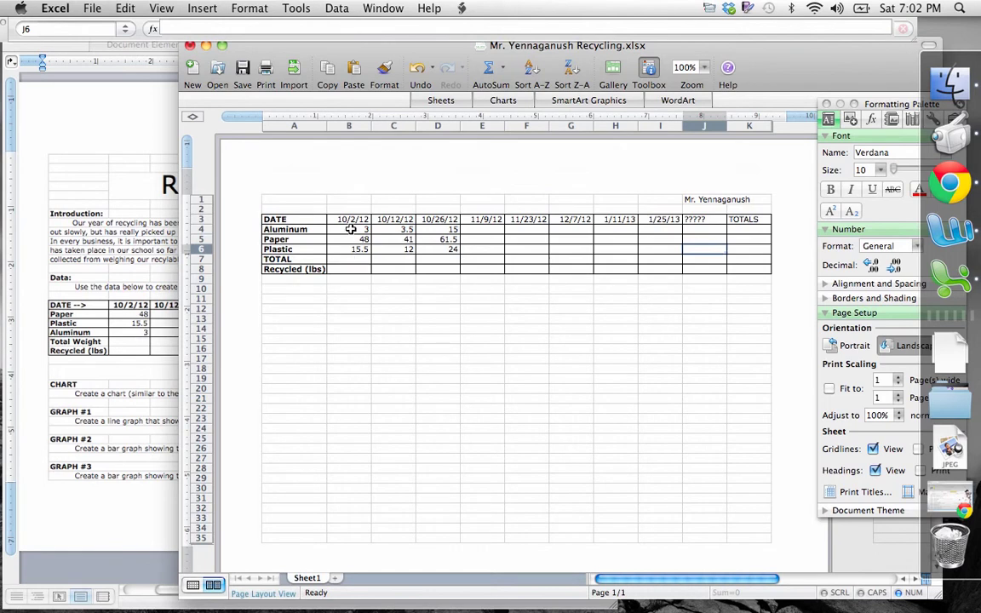
Enter the formula =B4+B5+B6 in B7 to total the 10/2/12 weights
left_click(341, 261)
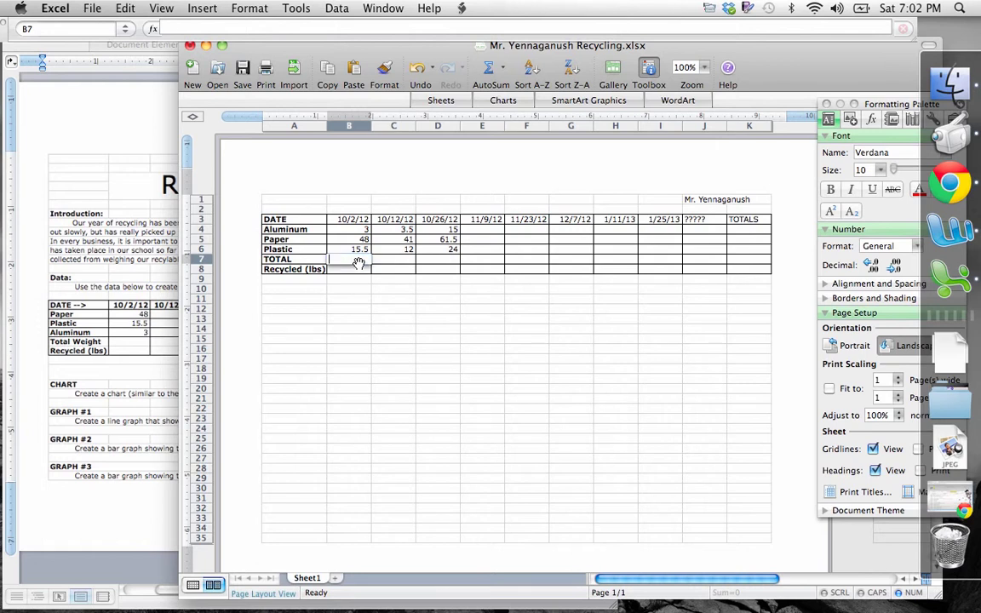
type("=")
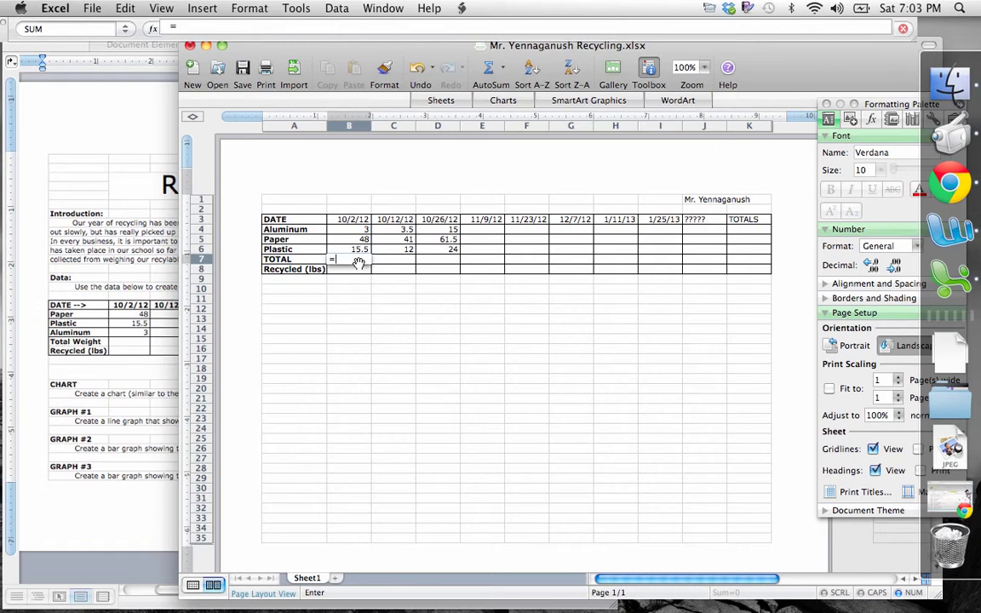
left_click_drag(358, 264, 355, 231)
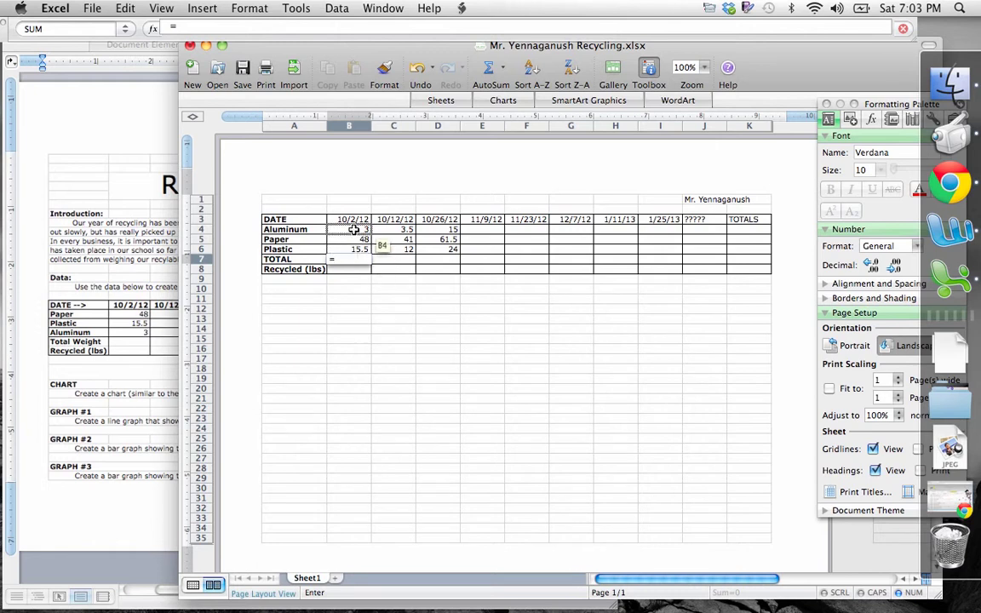
left_click(354, 230)
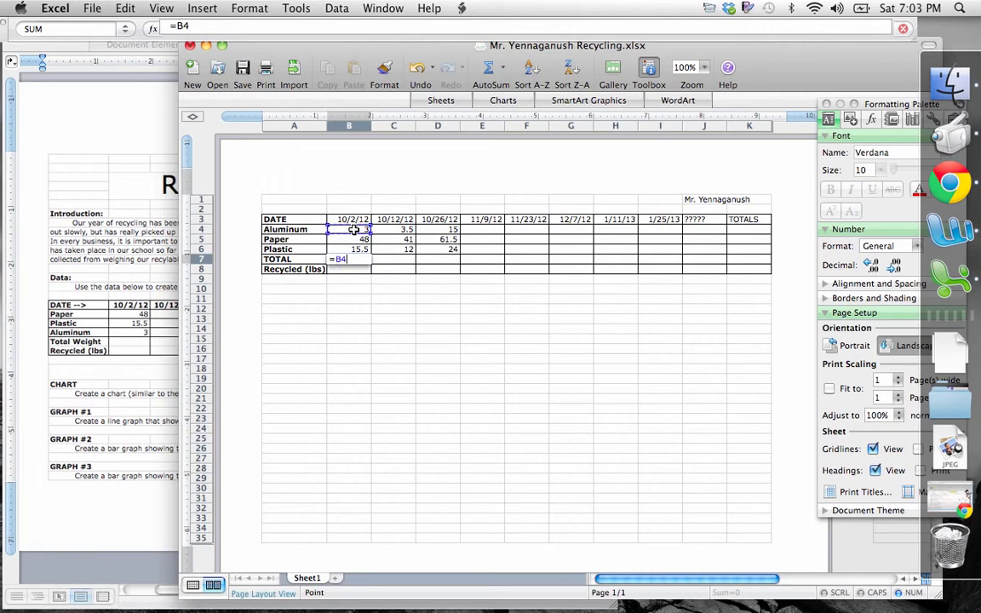
type("+")
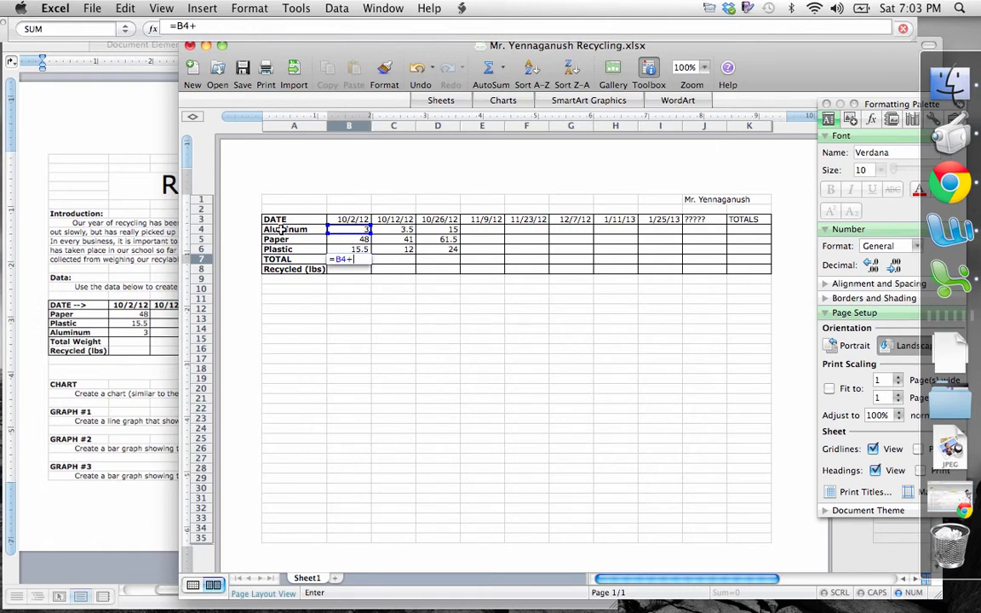
left_click(353, 241)
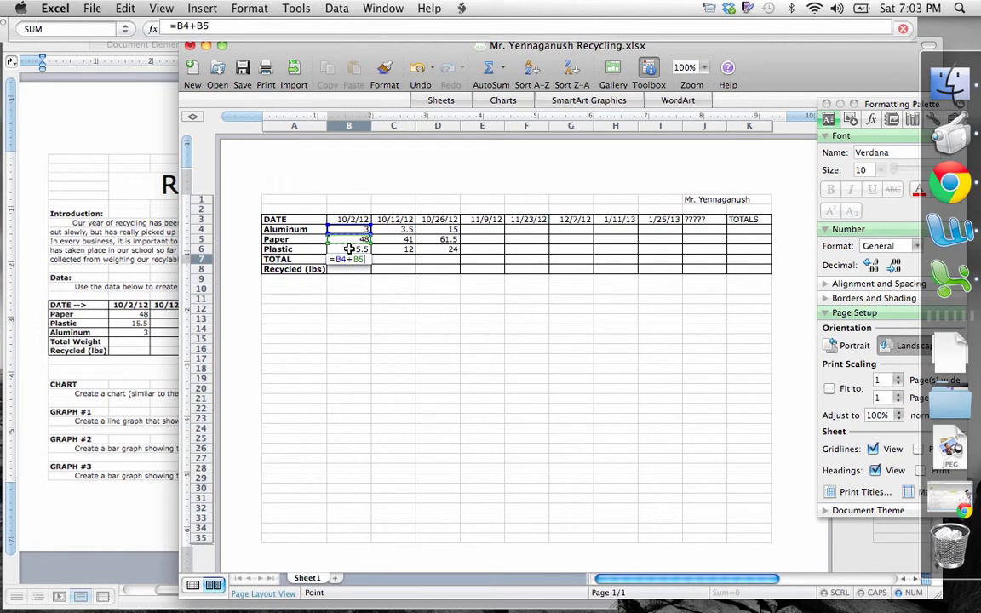
type("+")
left_click(349, 249)
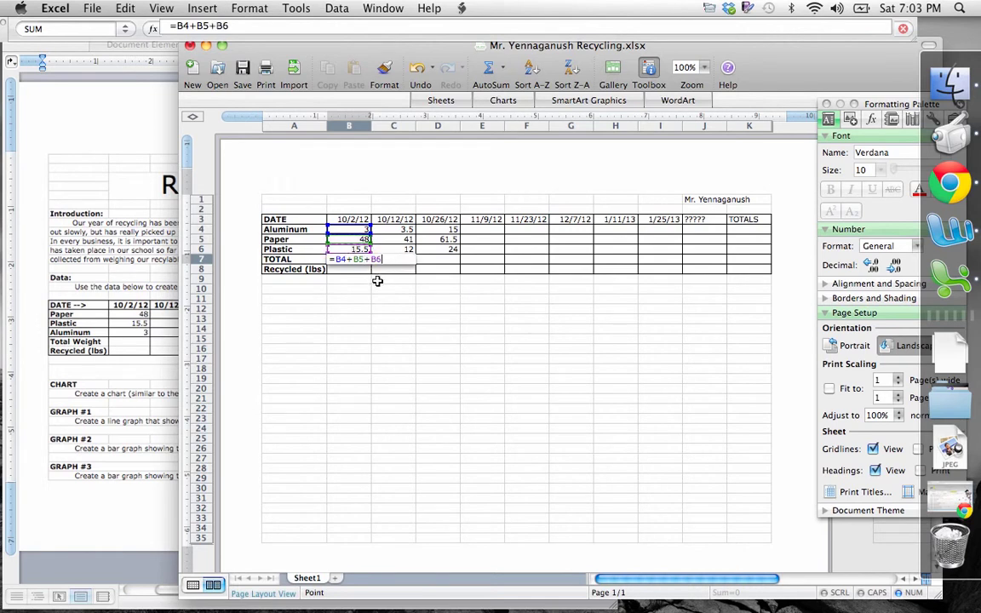
key("Return")
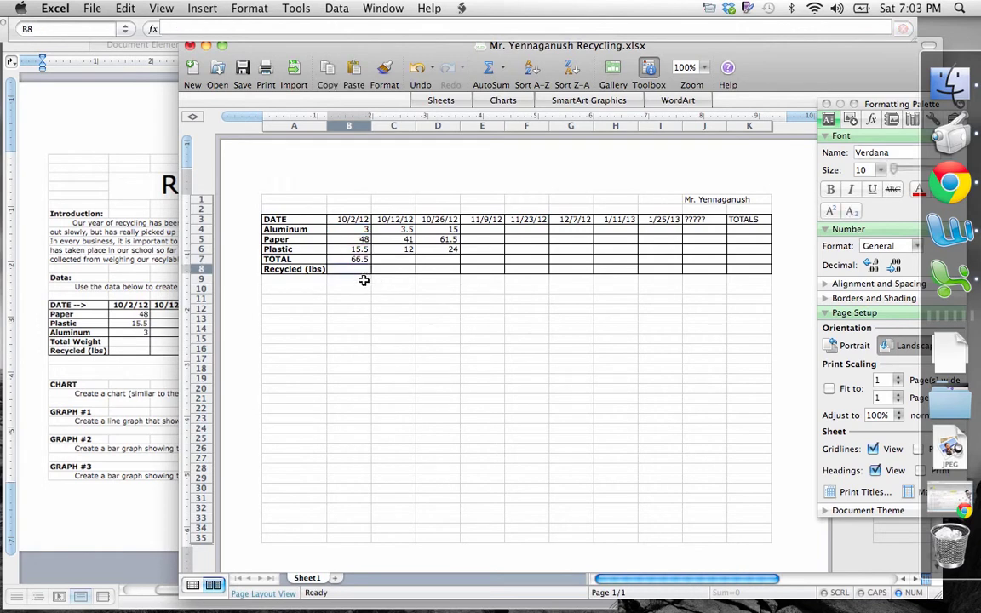
Test the TOTAL formula's recalculation by setting the 10/2/12 Paper weight in B5 to 43, and restore it to 48
left_click(360, 260)
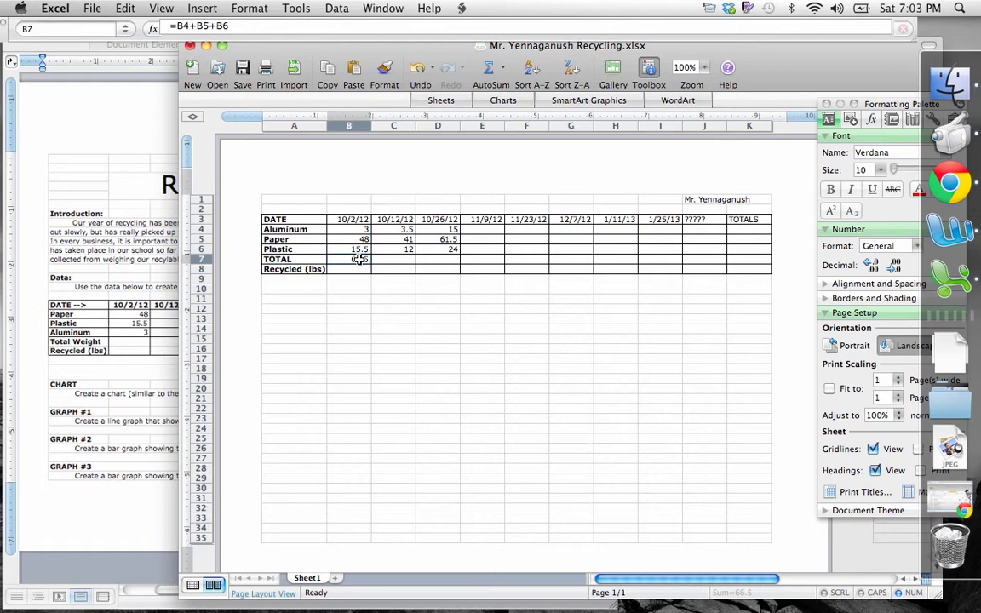
left_click(359, 268)
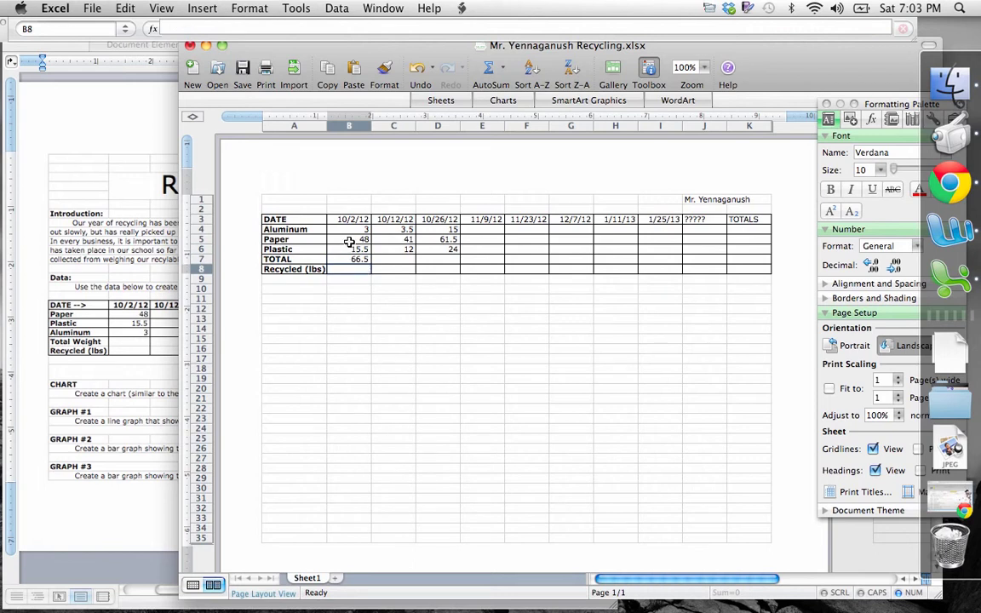
left_click(350, 242)
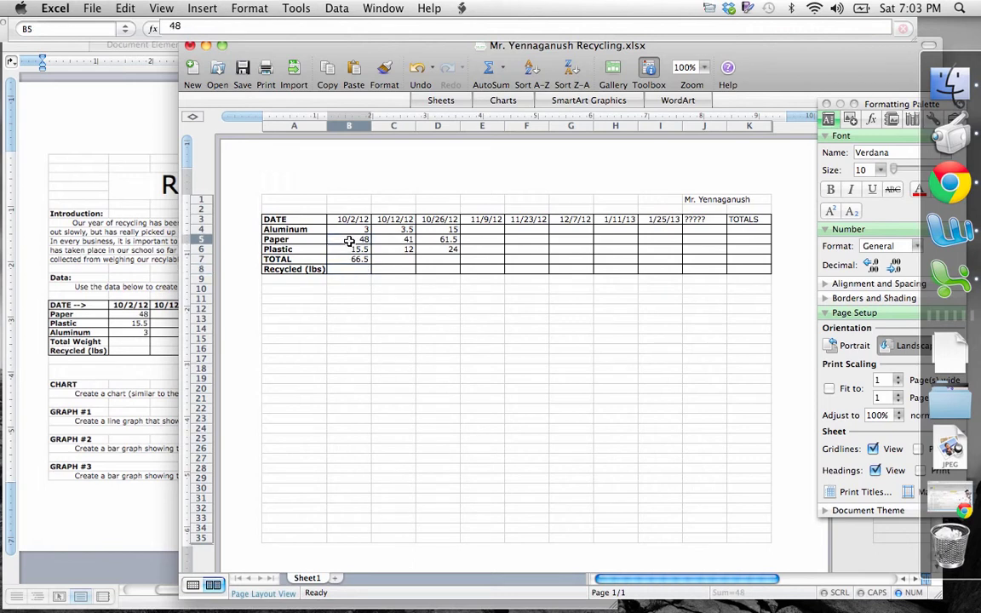
type("43")
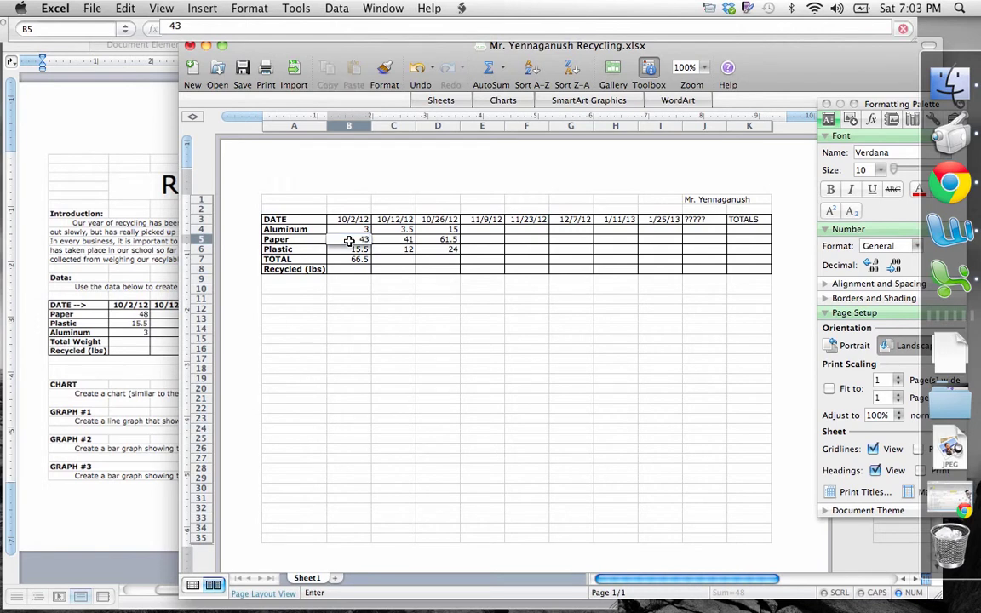
key("Return")
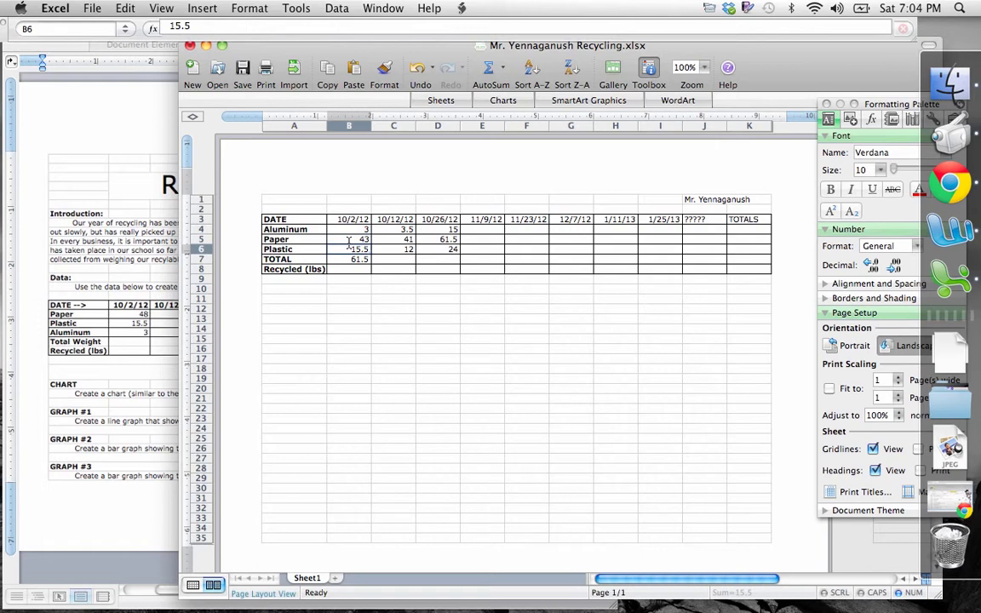
left_click(349, 240)
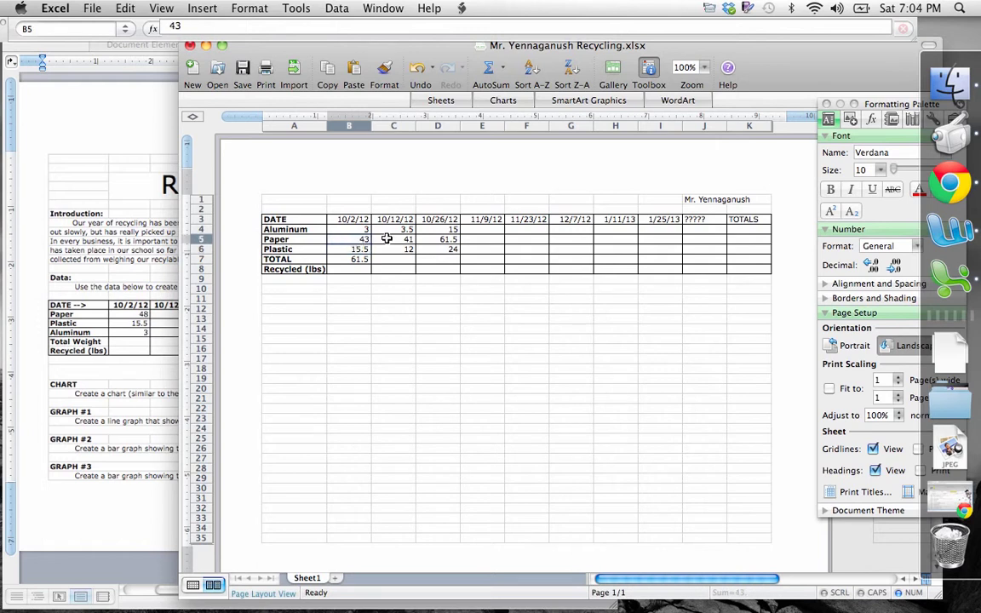
type("48")
left_click(394, 267)
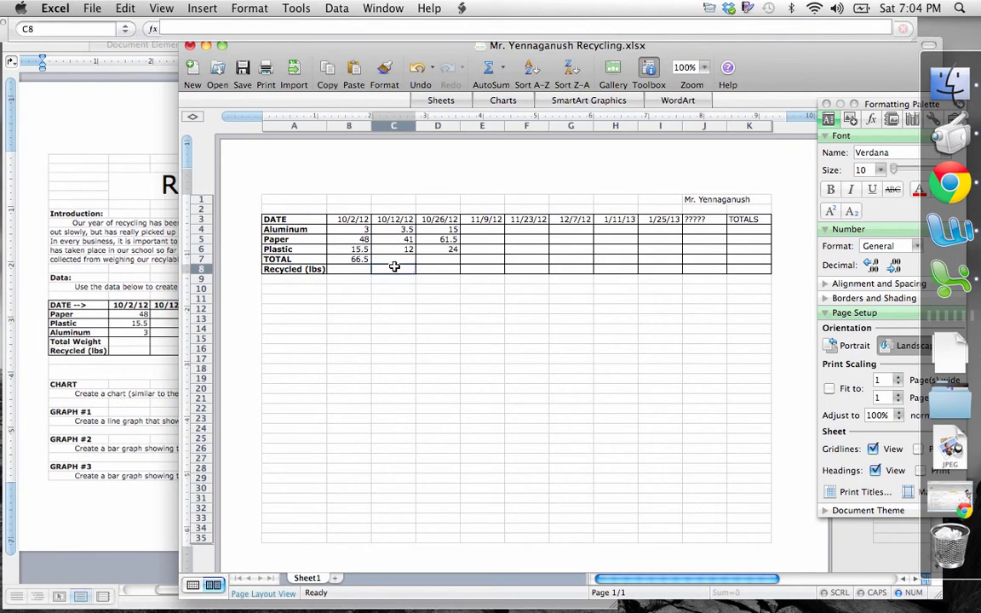
Enter the formula =C4+C5+C6 in C7 to total the 10/12/12 weights
left_click(388, 259)
type("=")
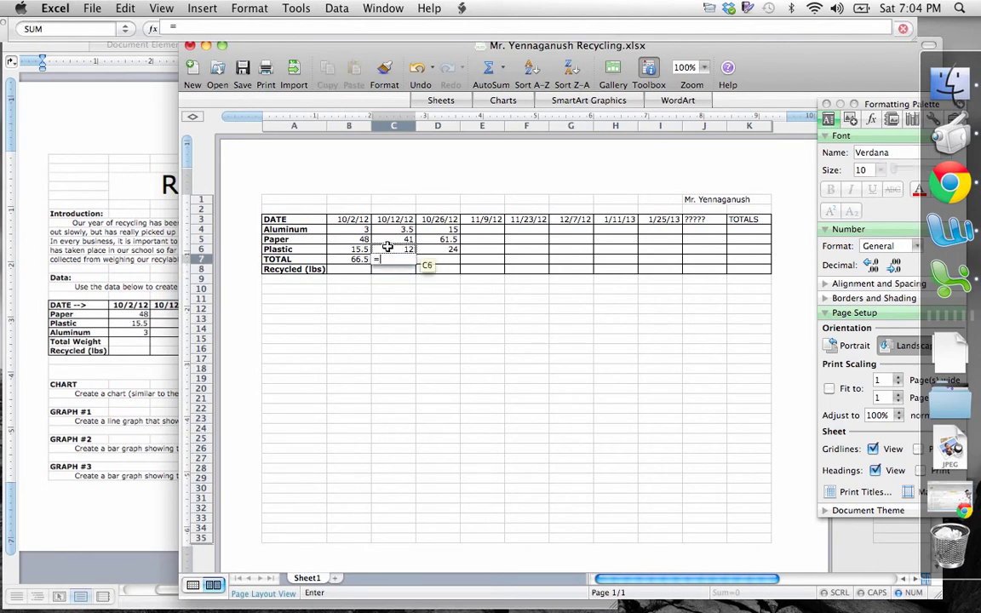
left_click(390, 230)
type("+")
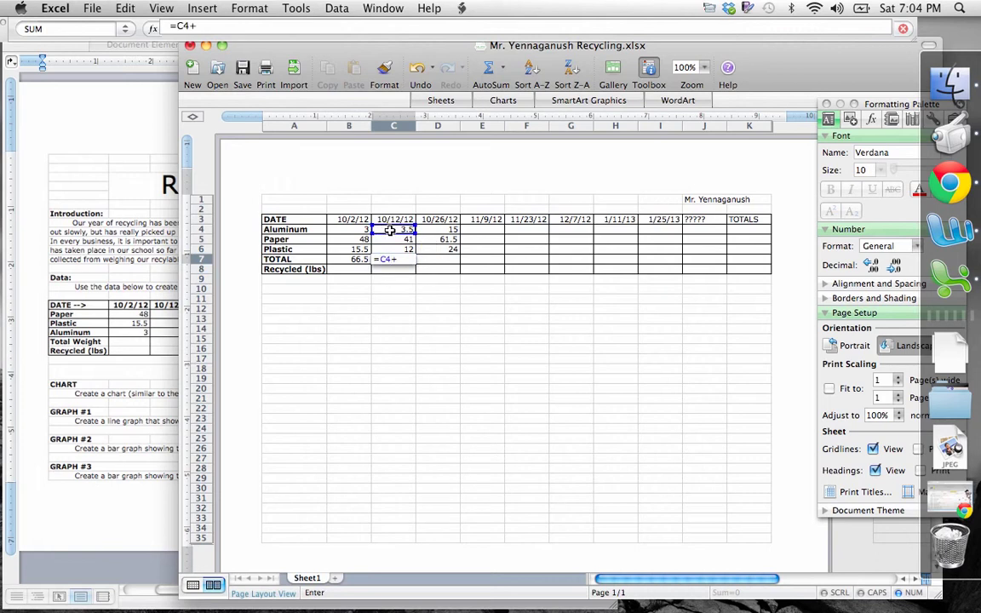
left_click(392, 242)
type("+")
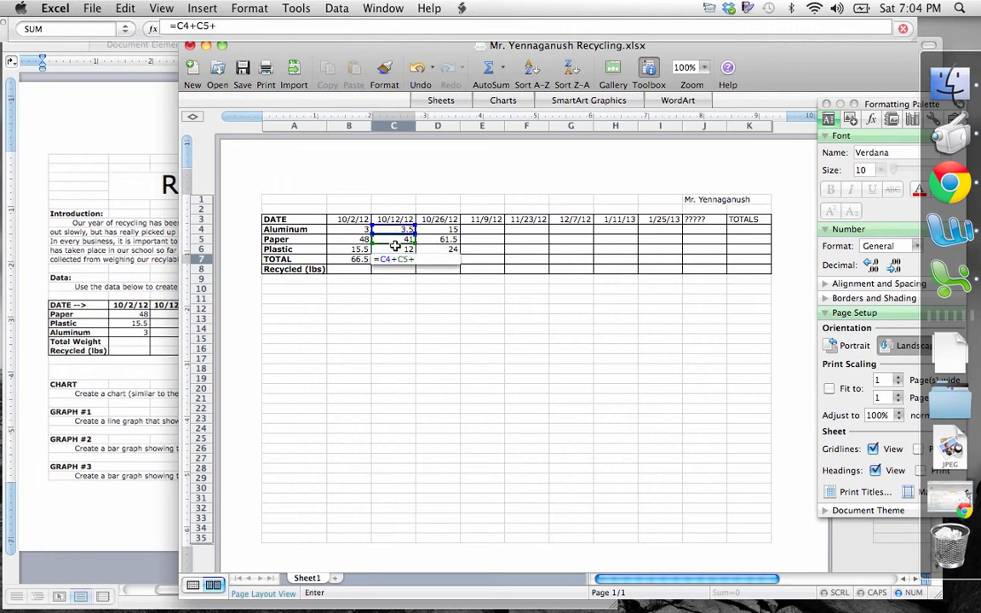
left_click(395, 249)
key("Return")
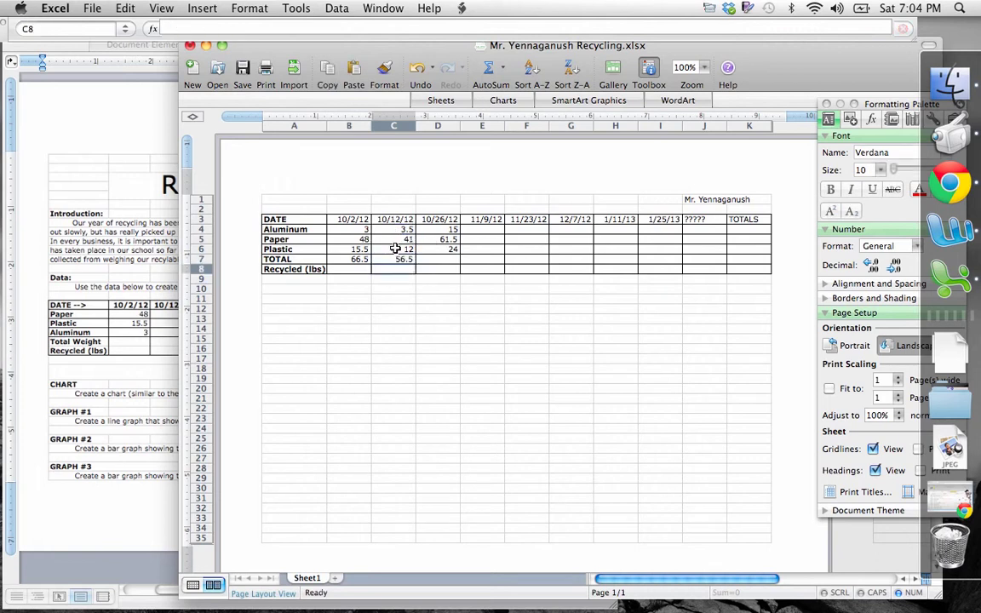
Copy the total formula from C7 into D7 for the 10/26/12 column
left_click(404, 320)
left_click(395, 258)
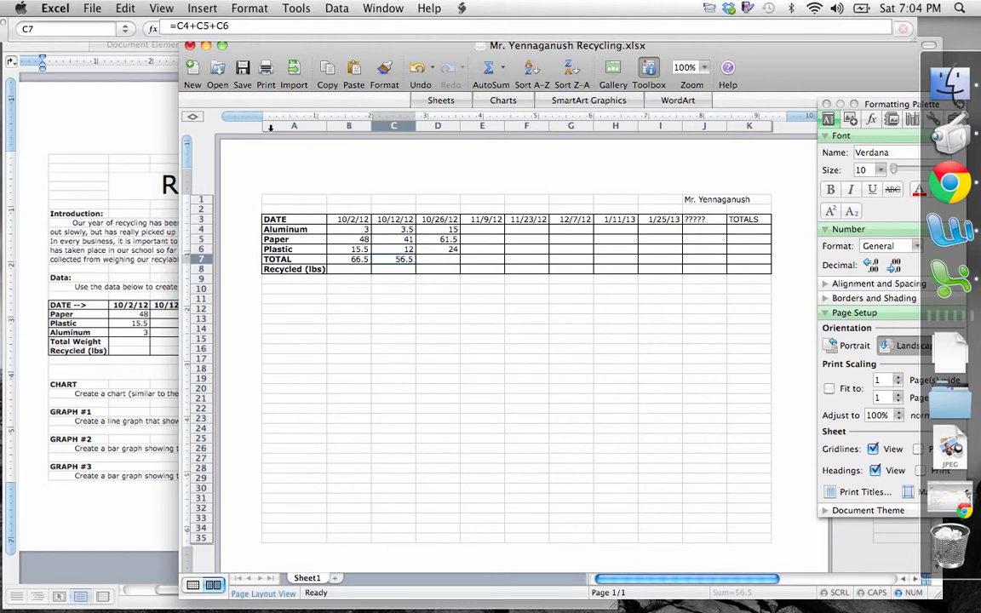
left_click(119, 9)
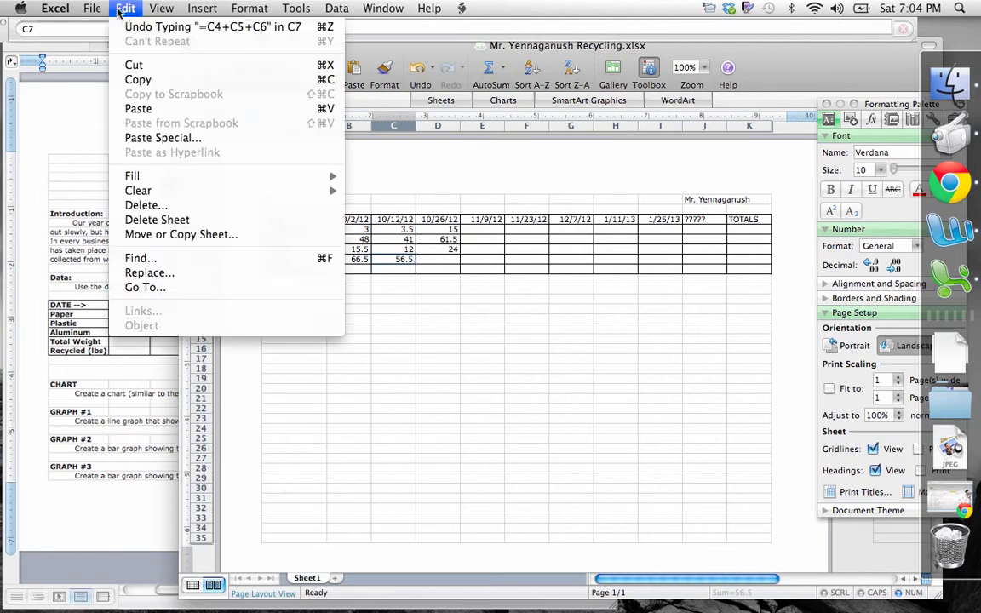
left_click(128, 79)
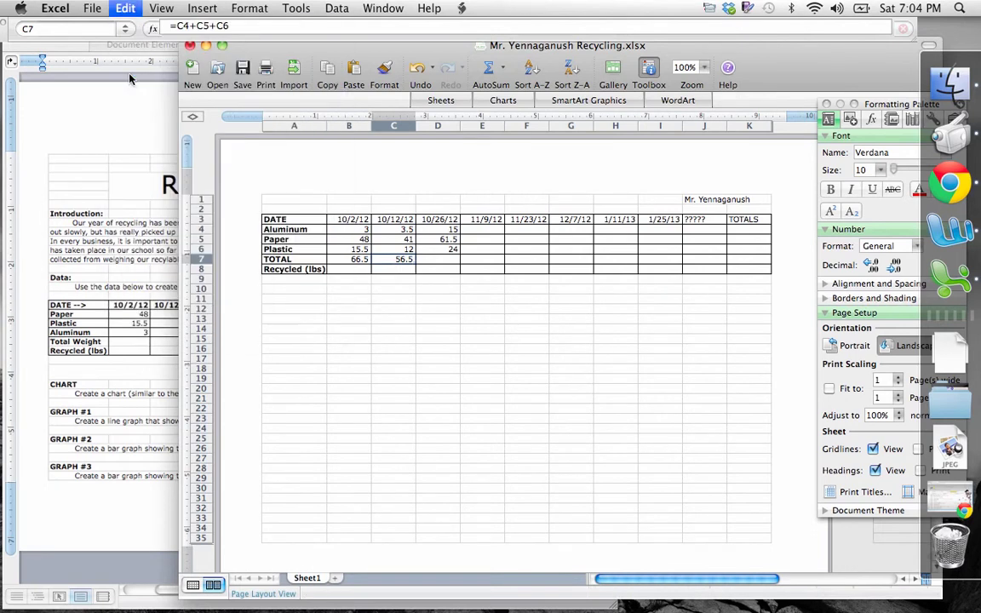
left_click(429, 261)
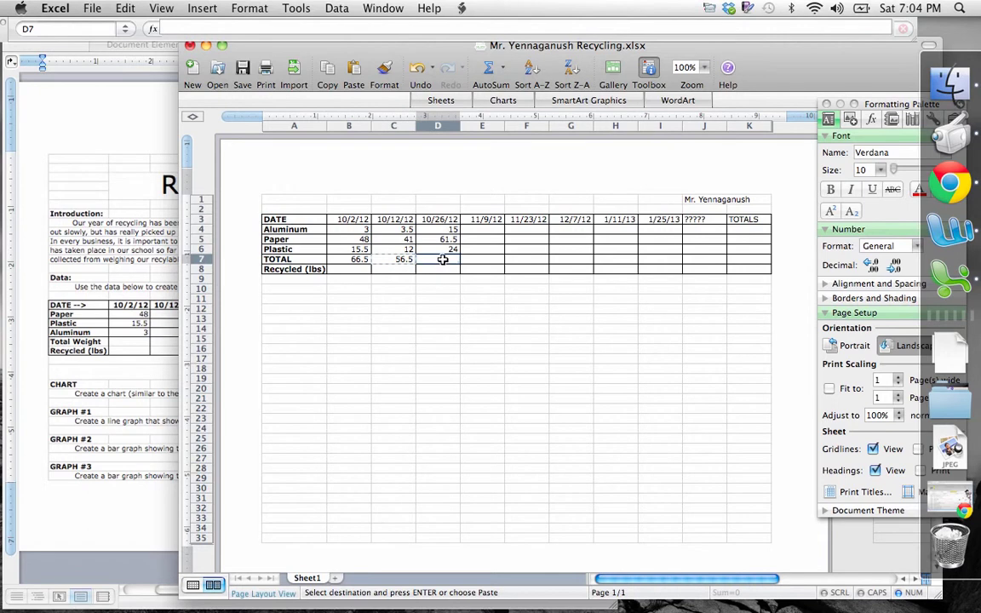
key("super+v")
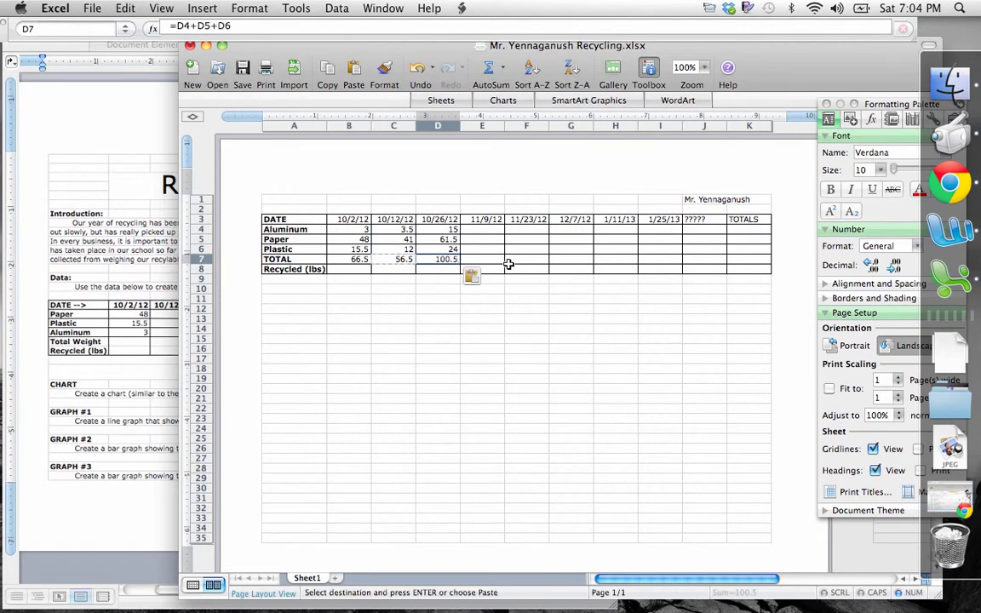
Paste the copied total formula into E7 through J7 to cover the remaining date columns of the TOTAL row
left_click(448, 269)
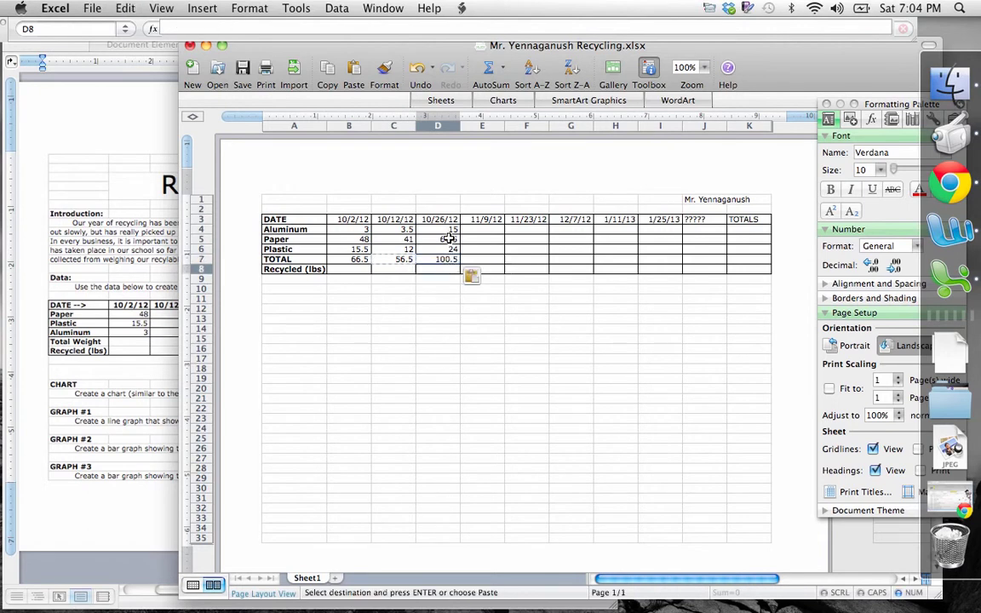
left_click(488, 258)
key("super+v")
left_click(537, 259)
key("super+v")
left_click(583, 259)
key("super+v")
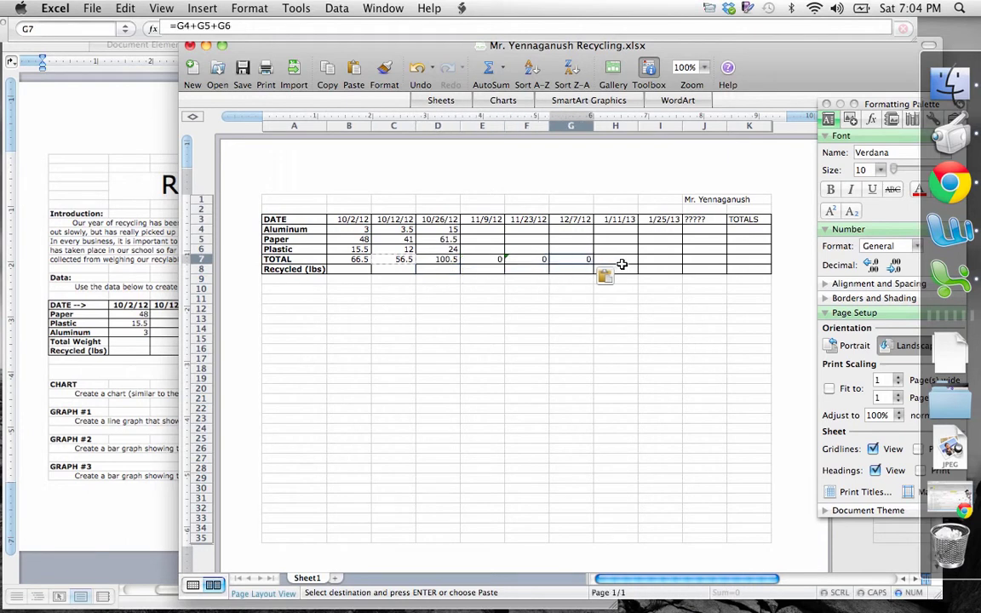
left_click(620, 259)
key("super+v")
left_click(652, 259)
key("super+v")
left_click(698, 259)
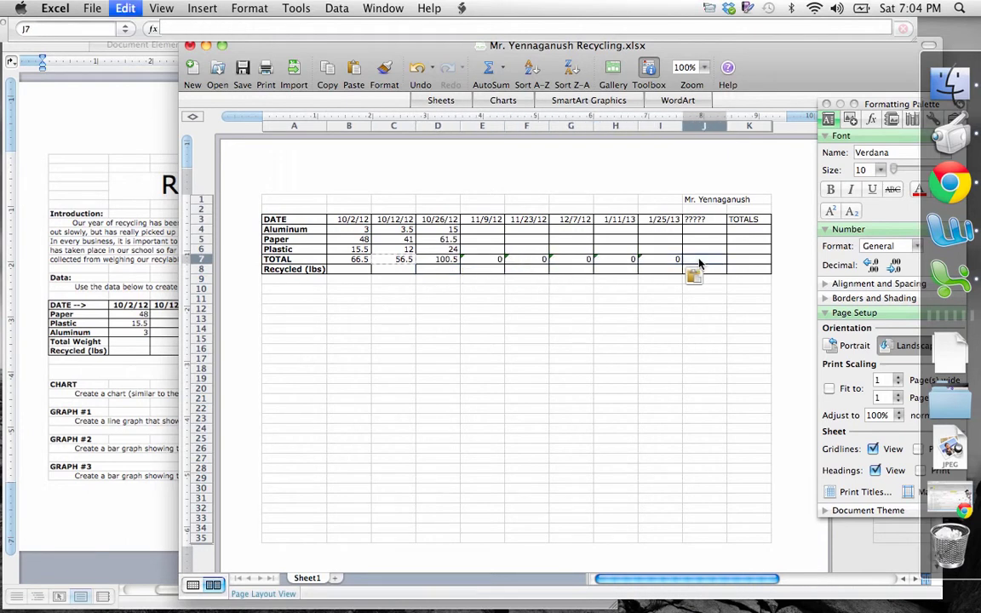
key("super+v")
left_click(619, 310)
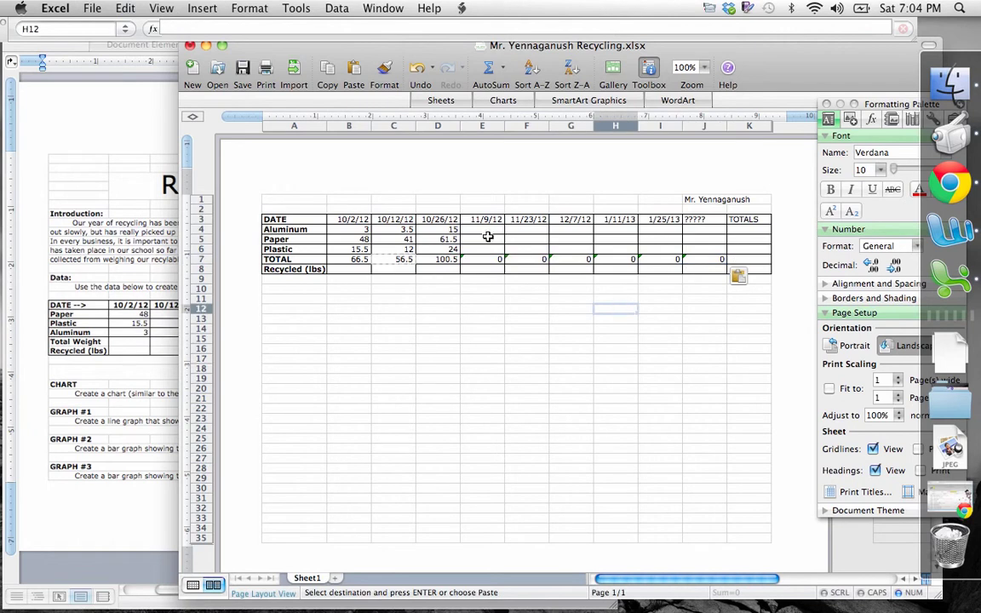
Test the 11/9/12 total by entering an Aluminum weight of 5 in E4, and clear the cell again
left_click(489, 229)
type("5")
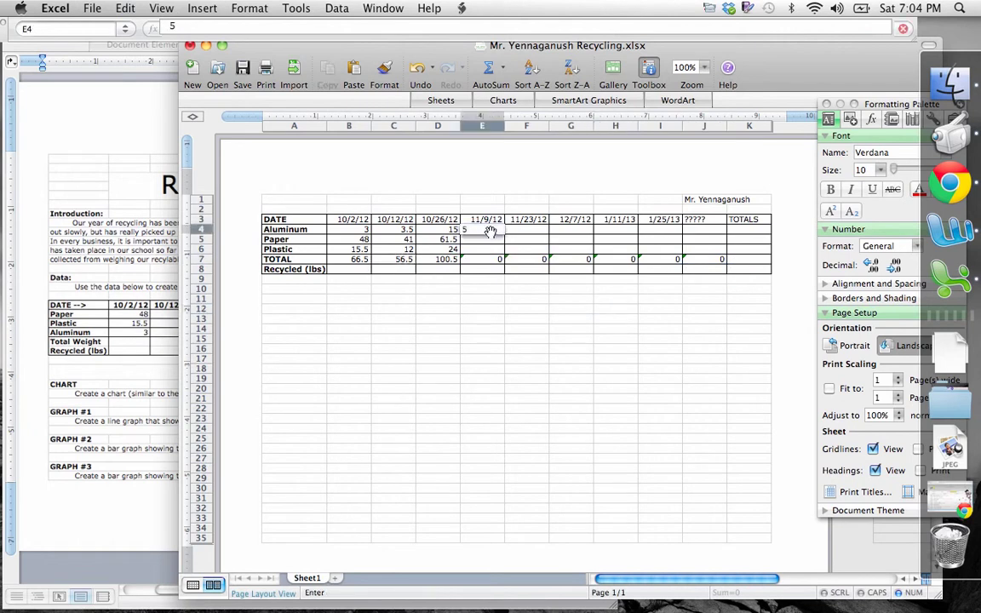
key("Return")
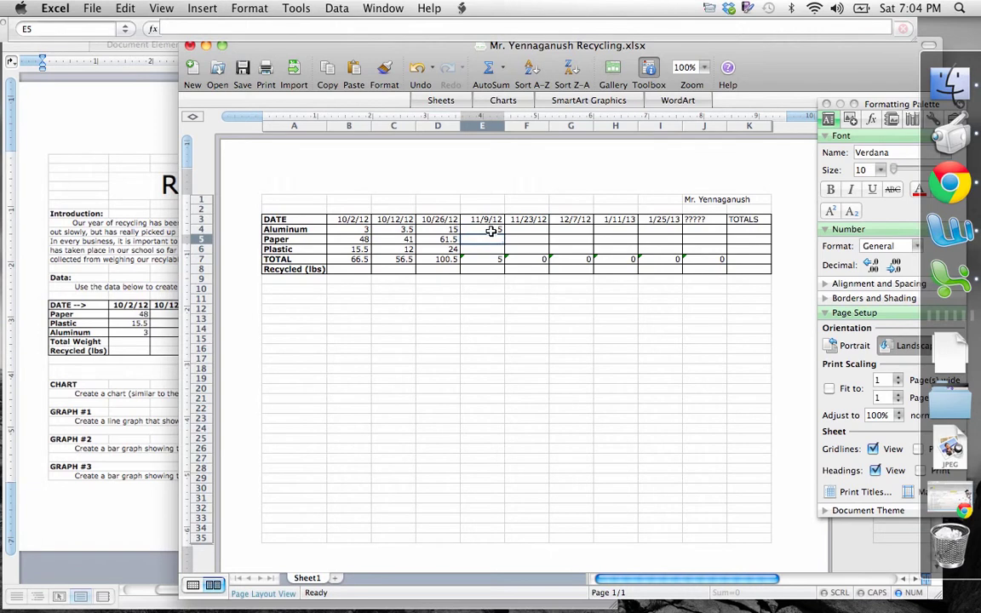
left_click(491, 229)
type("0")
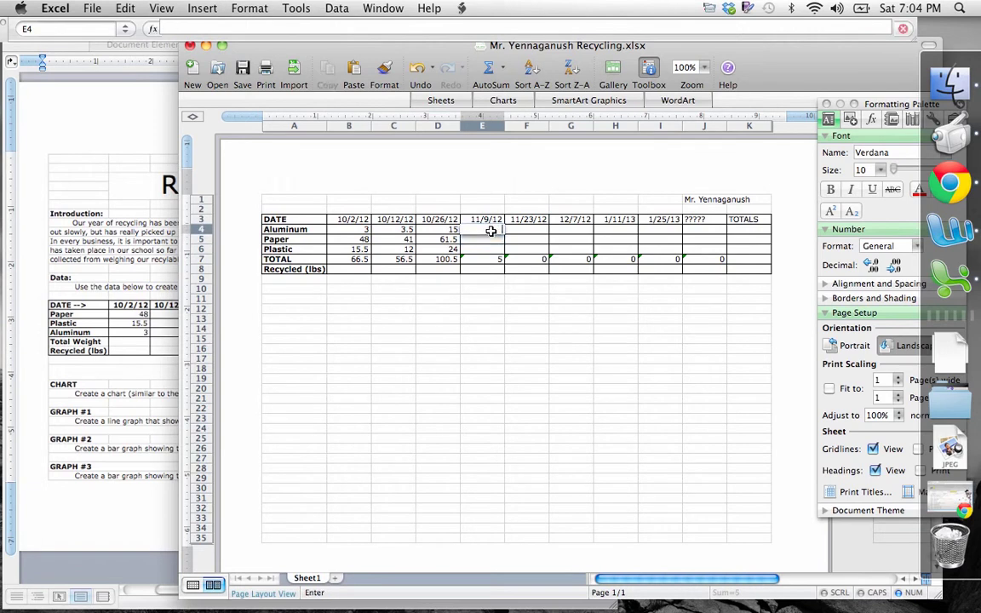
left_click(509, 289)
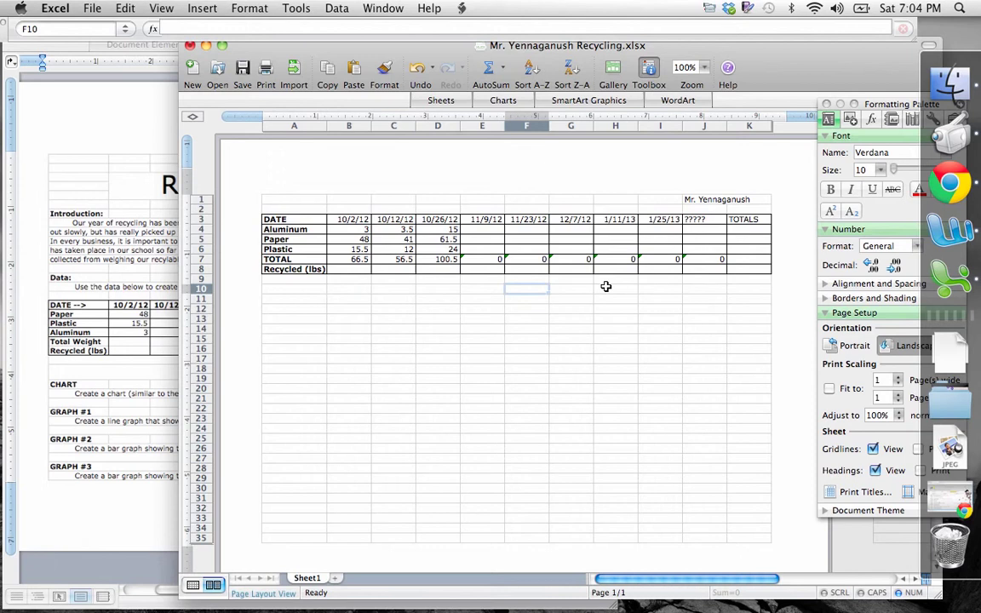
left_click(349, 259)
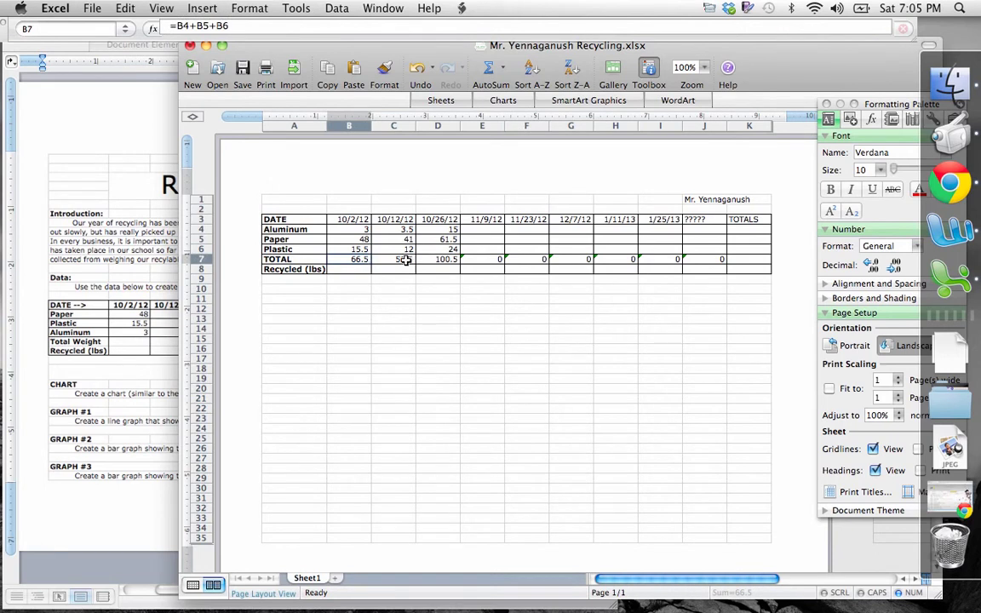
left_click(405, 260)
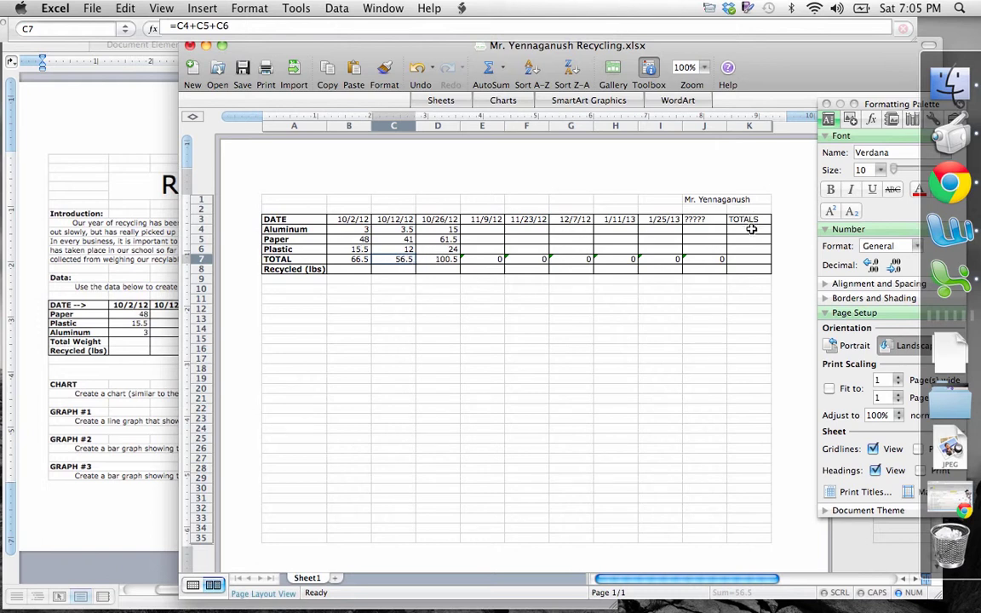
left_click(751, 229)
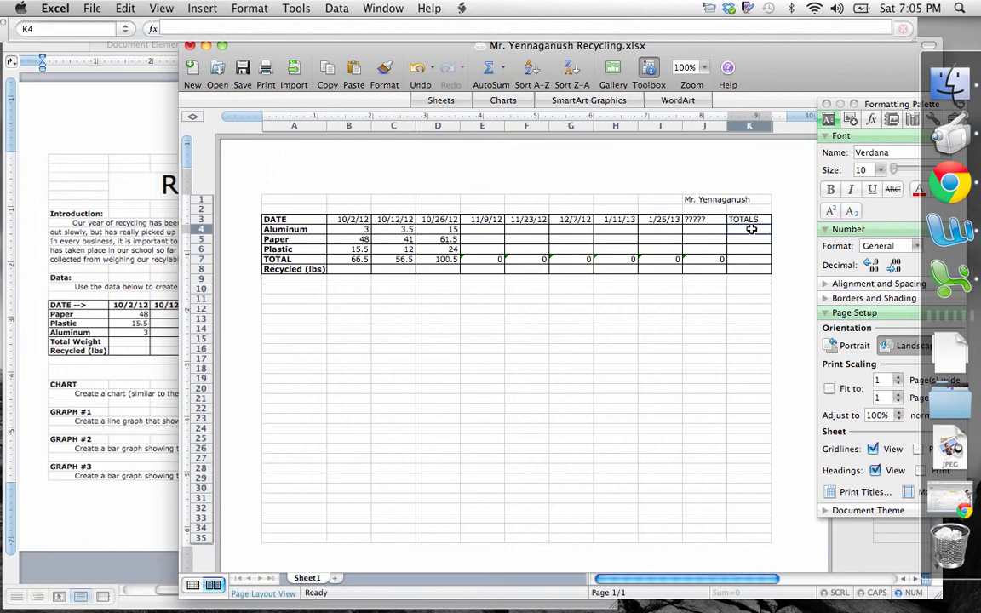
left_click(749, 218)
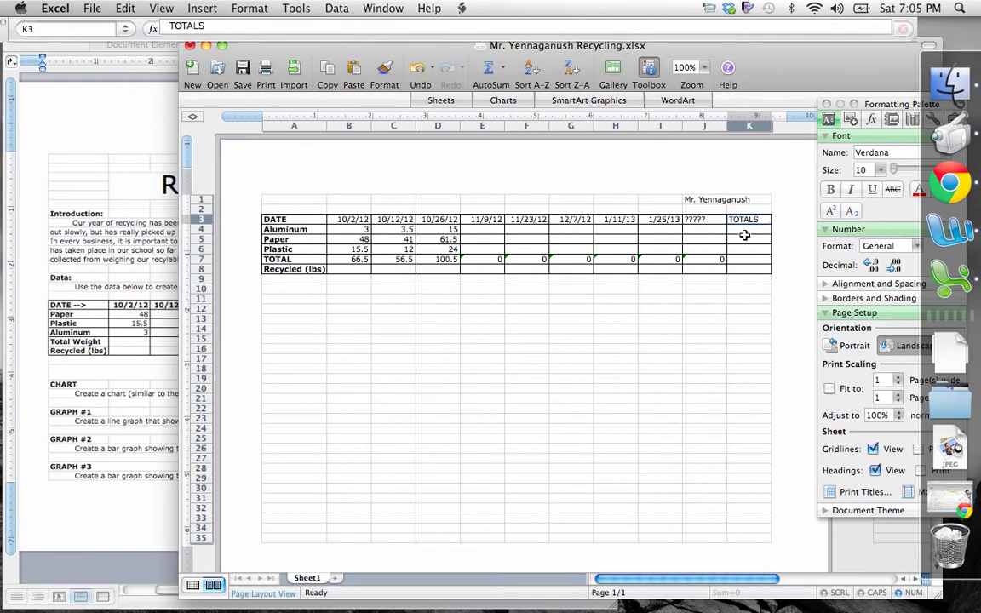
Enter the formula =B4+C4+D4+E4+F4 in K4 to total the Aluminum weights in the TOTALS column
left_click(743, 229)
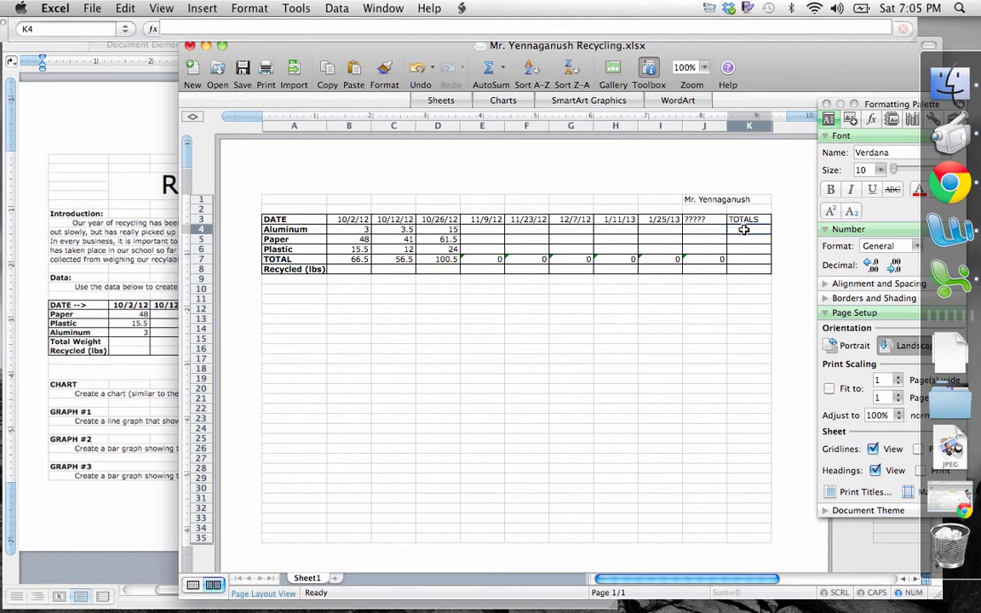
type("=")
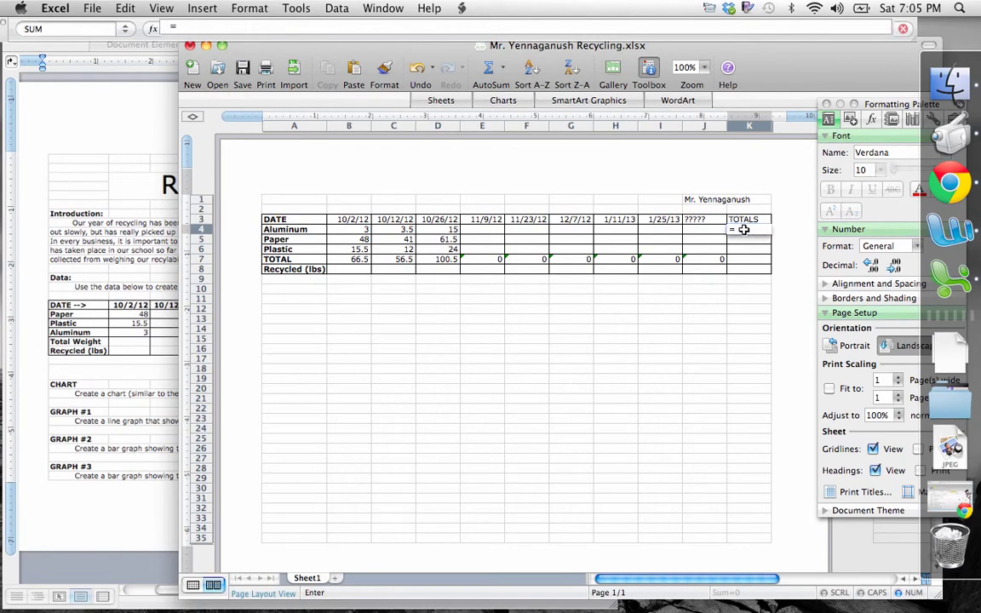
left_click(348, 230)
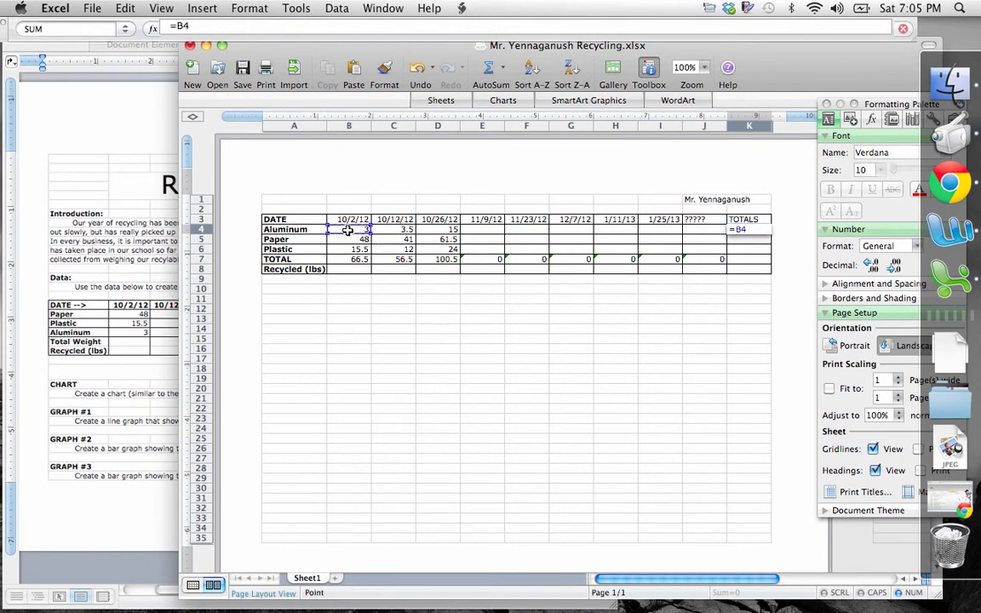
type("+")
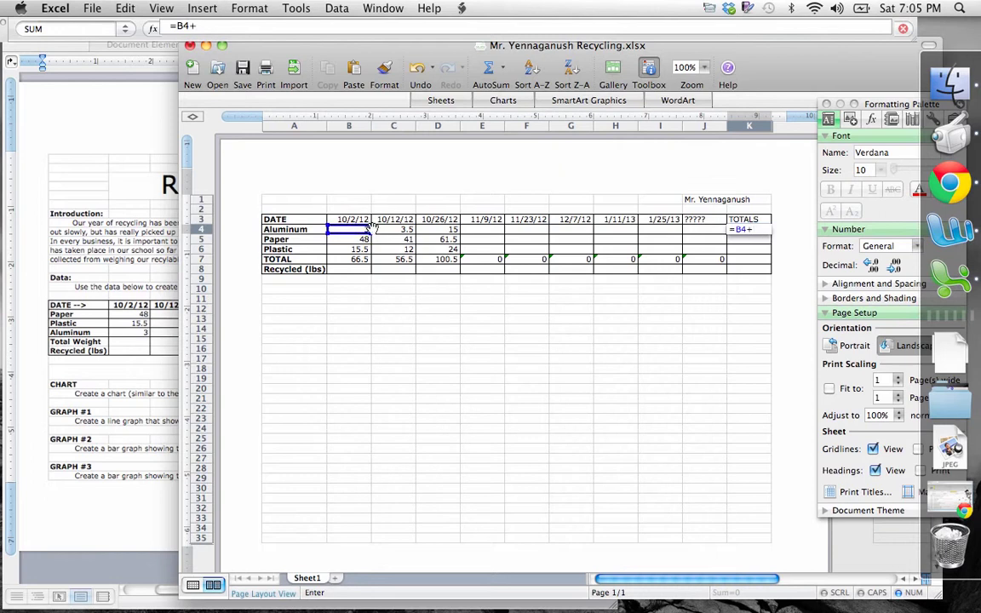
left_click(388, 230)
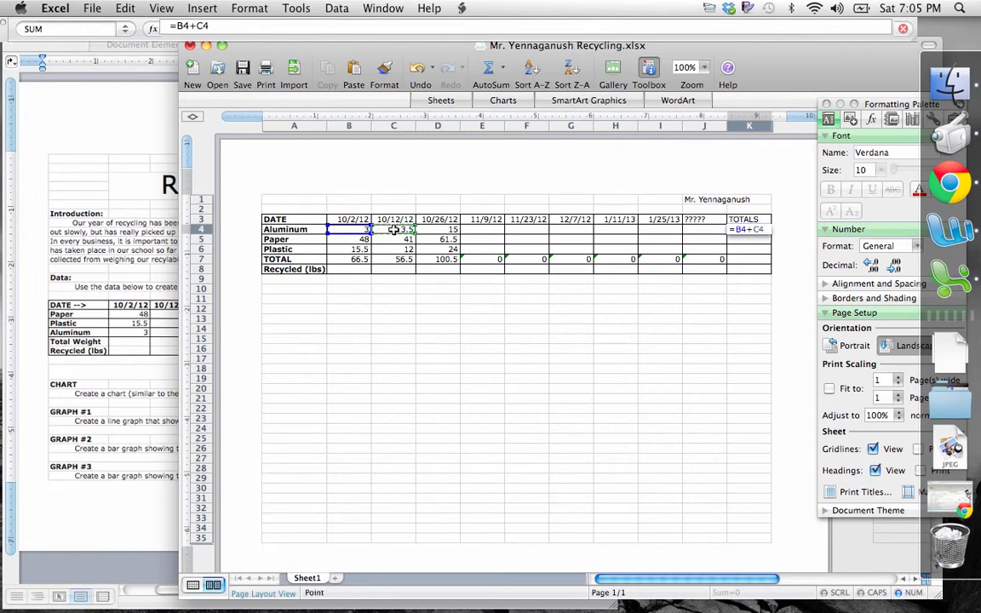
type("+")
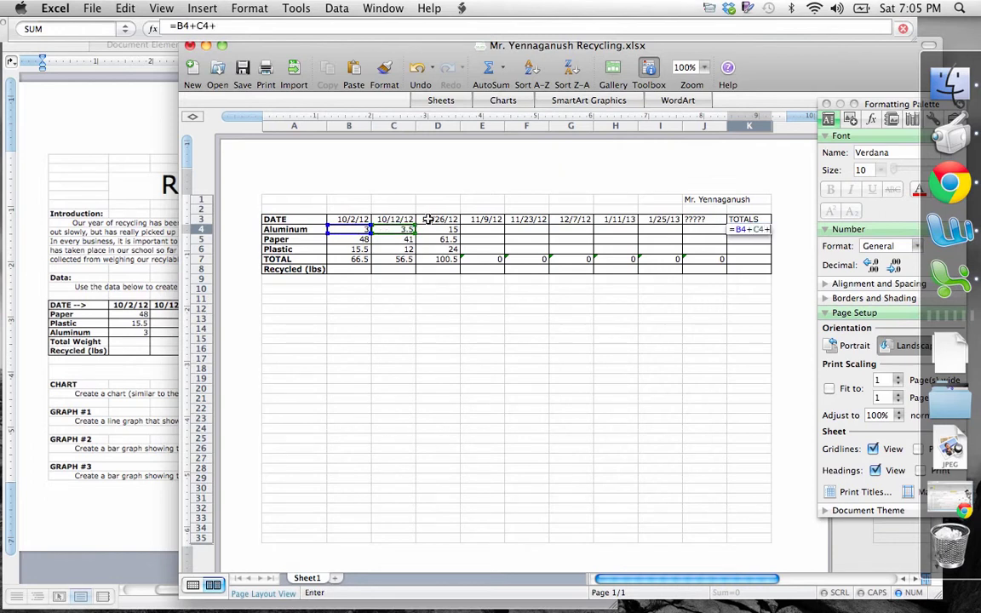
left_click(442, 230)
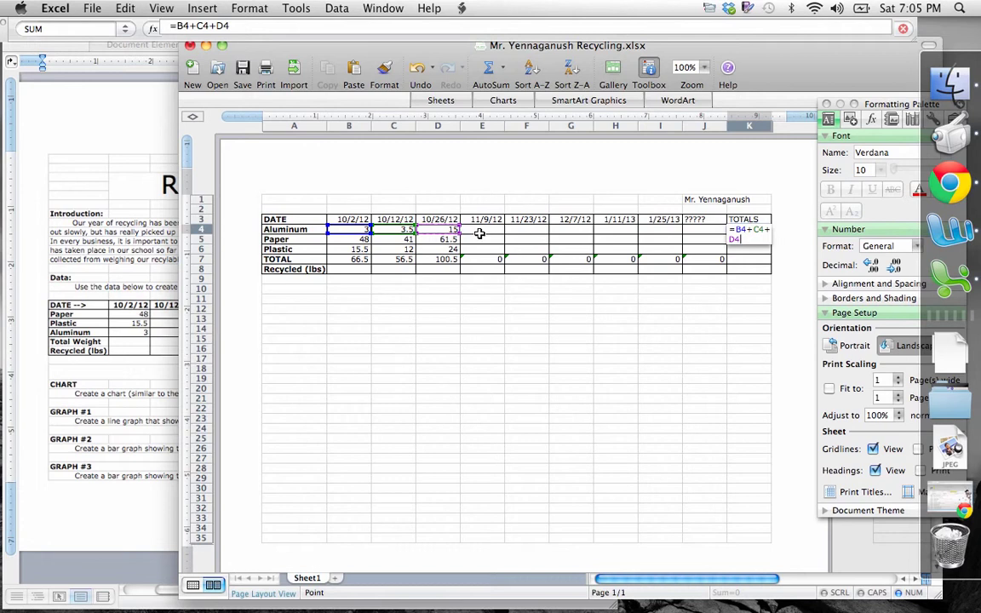
type("+")
left_click(480, 232)
type("+")
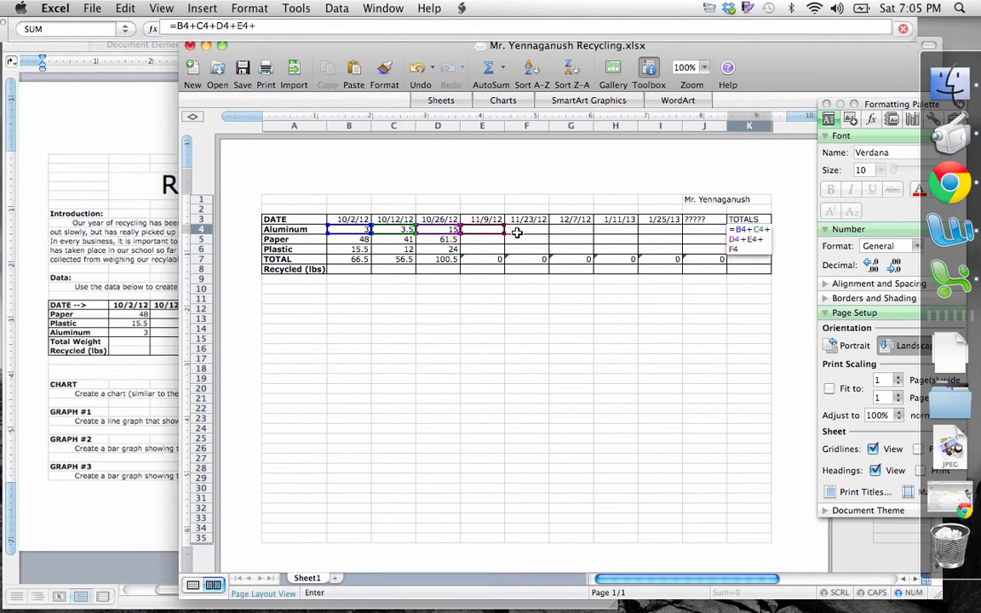
left_click(521, 231)
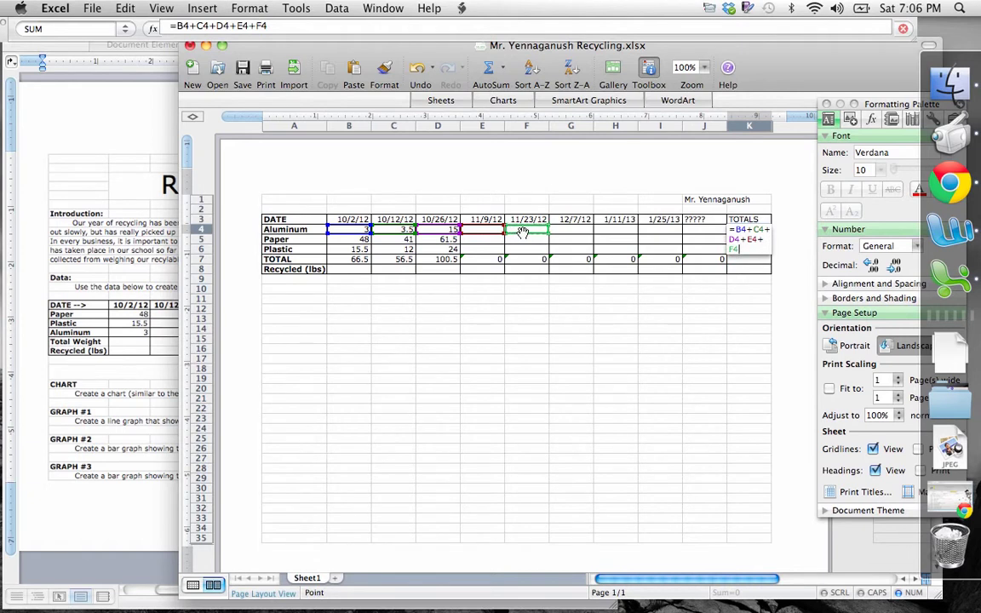
key("Return")
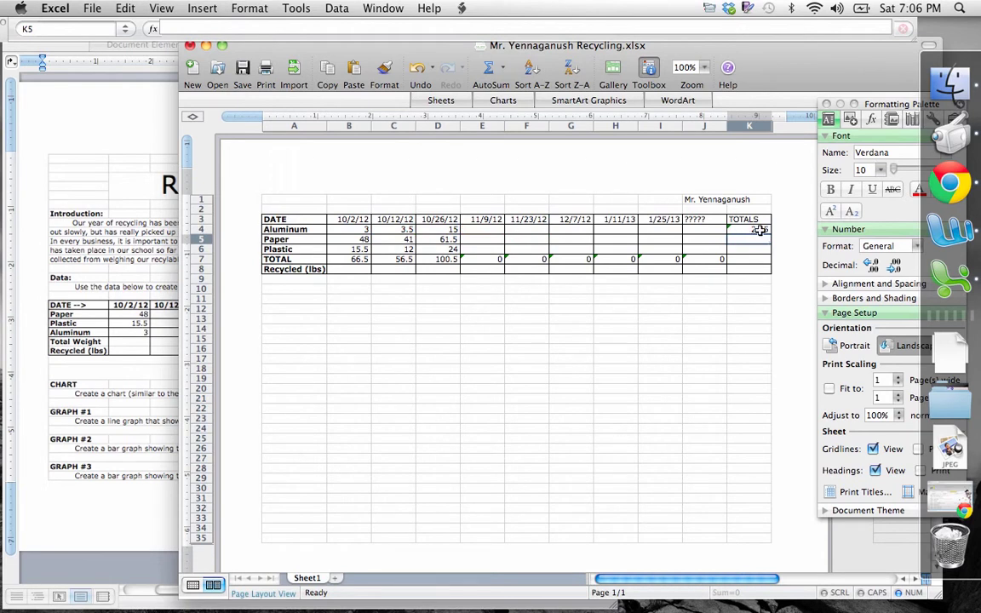
Enter the formula =B5+C5+D5 in K5 to total the Paper weights
type("=")
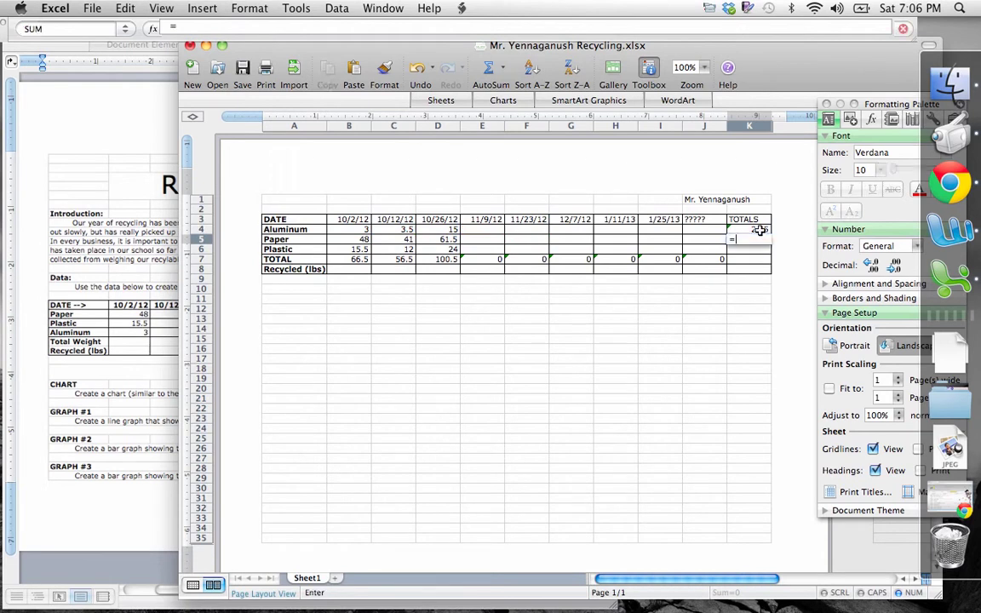
left_click(350, 241)
type("+")
left_click(388, 242)
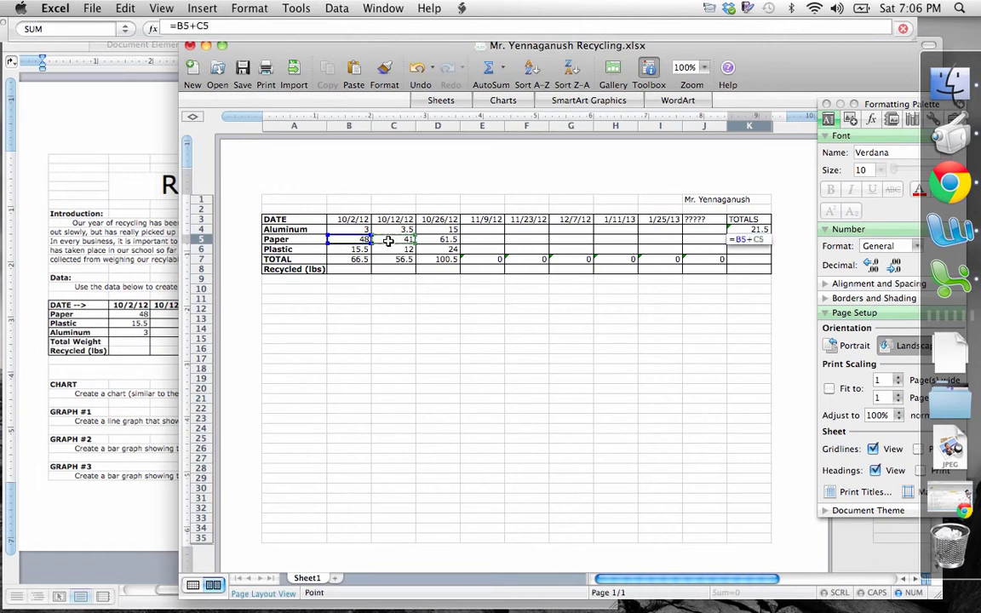
type("+")
left_click(433, 240)
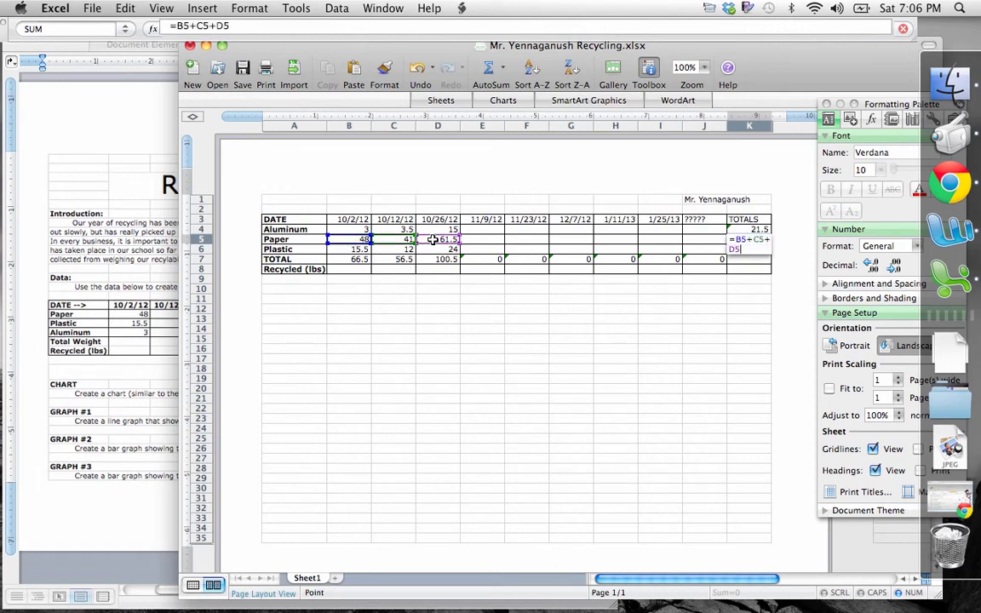
type("+")
key("BackSpace")
key("Return")
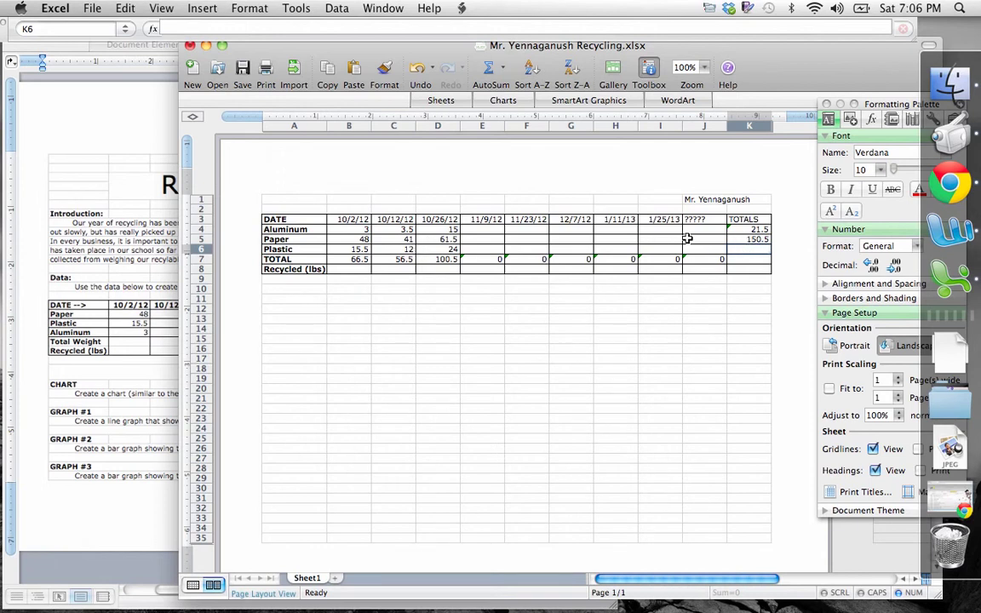
Copy the Paper total formula from K5 into K6 to total the Plastic weights
type("=")
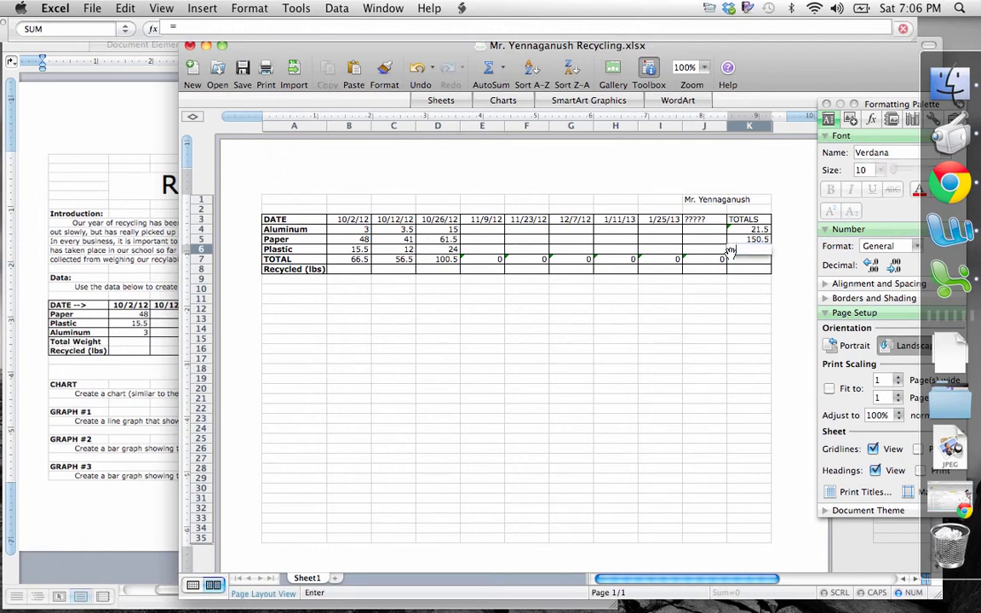
key("BackSpace")
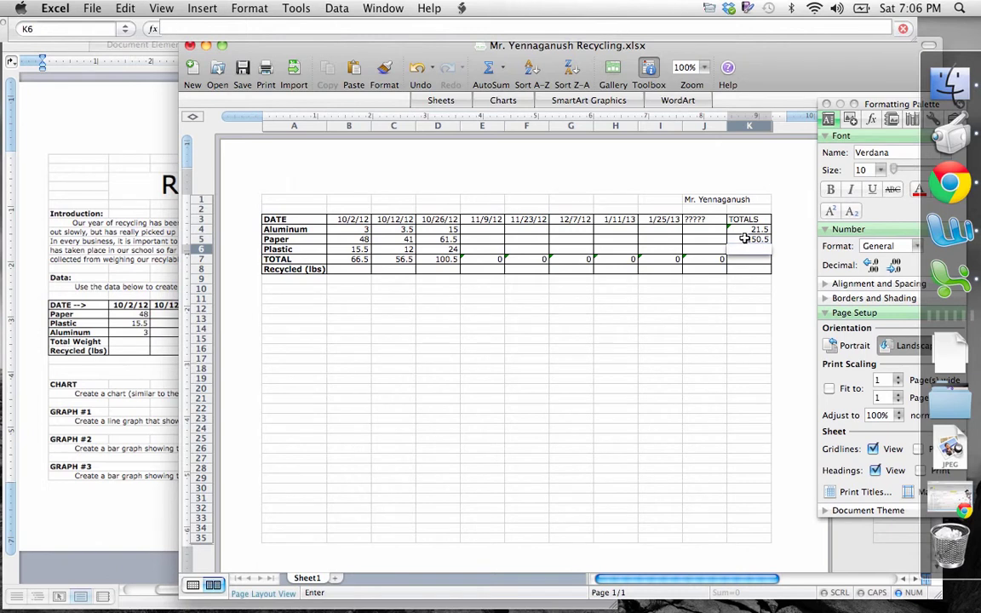
left_click(745, 239)
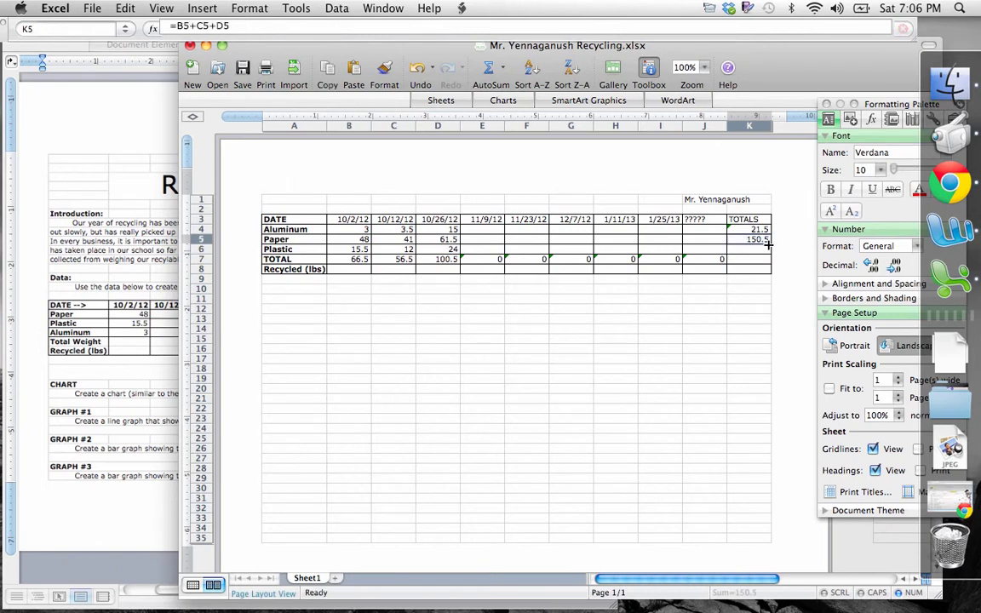
left_click(126, 9)
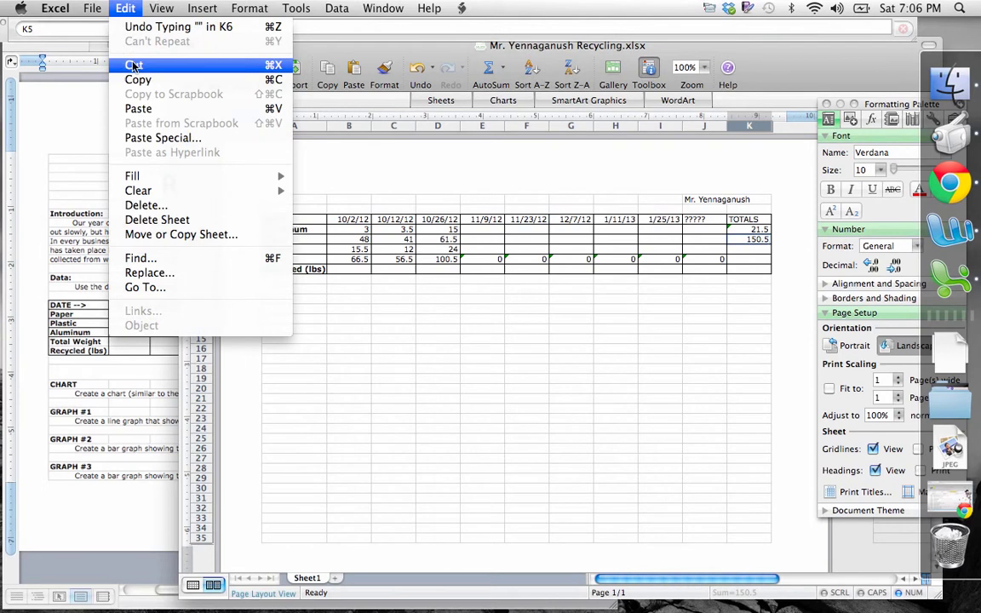
left_click(211, 80)
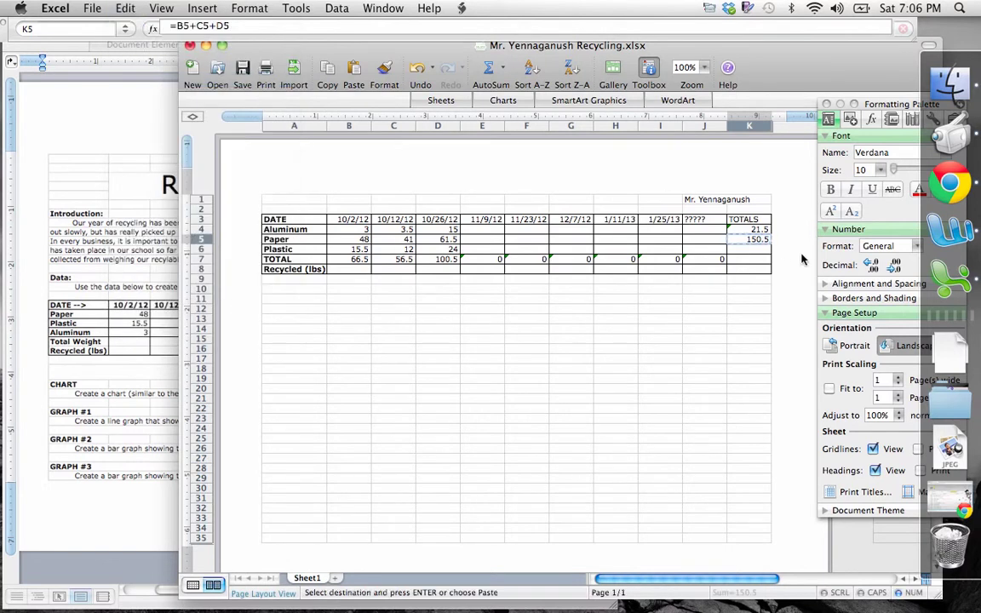
left_click(758, 249)
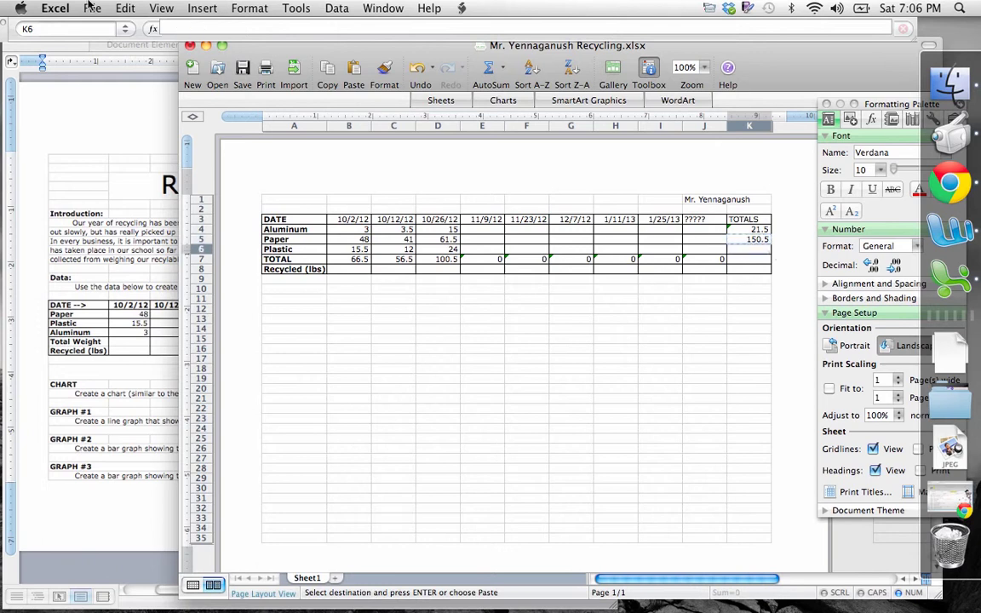
left_click(128, 8)
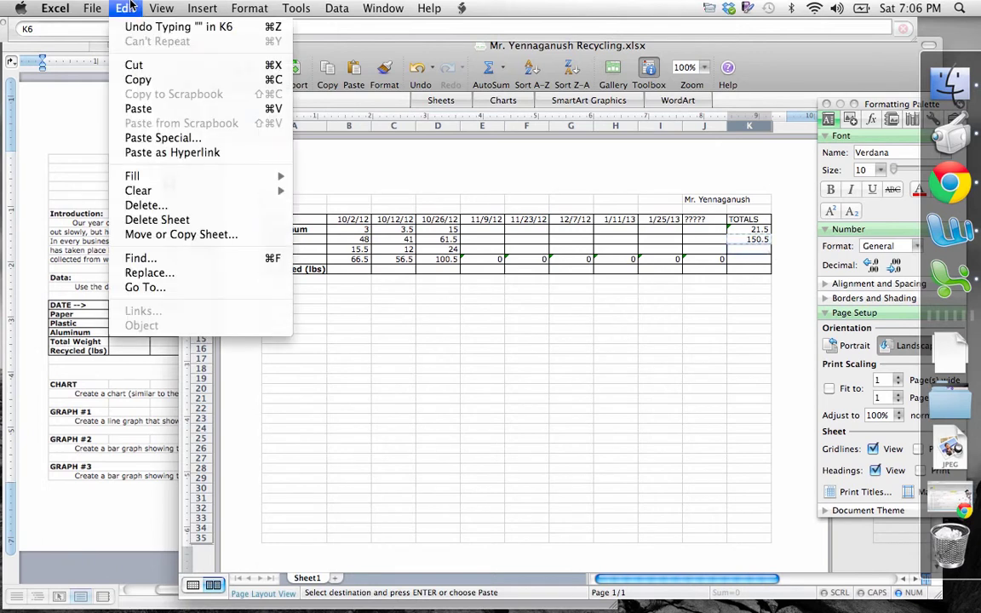
left_click(138, 108)
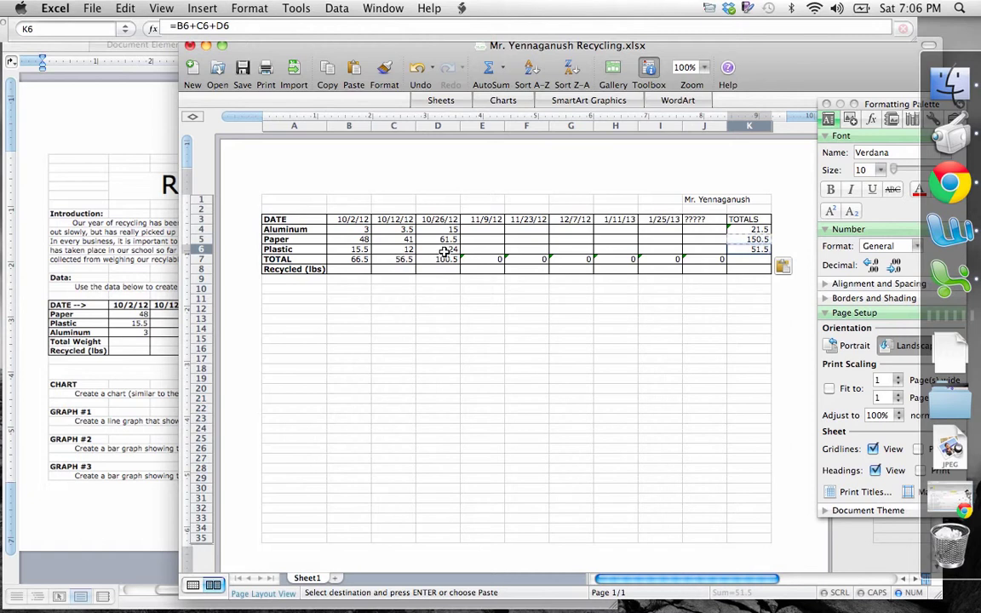
left_click(493, 249)
type("9")
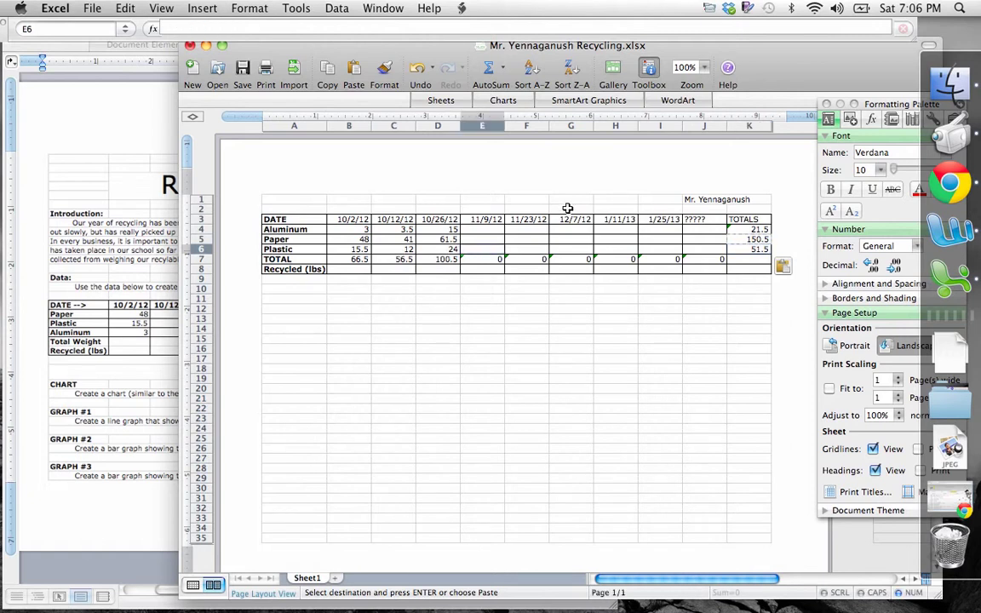
Test the copied Plastic total in K6 by entering a weight of 9 in E6, and clear the cell again
key("Return")
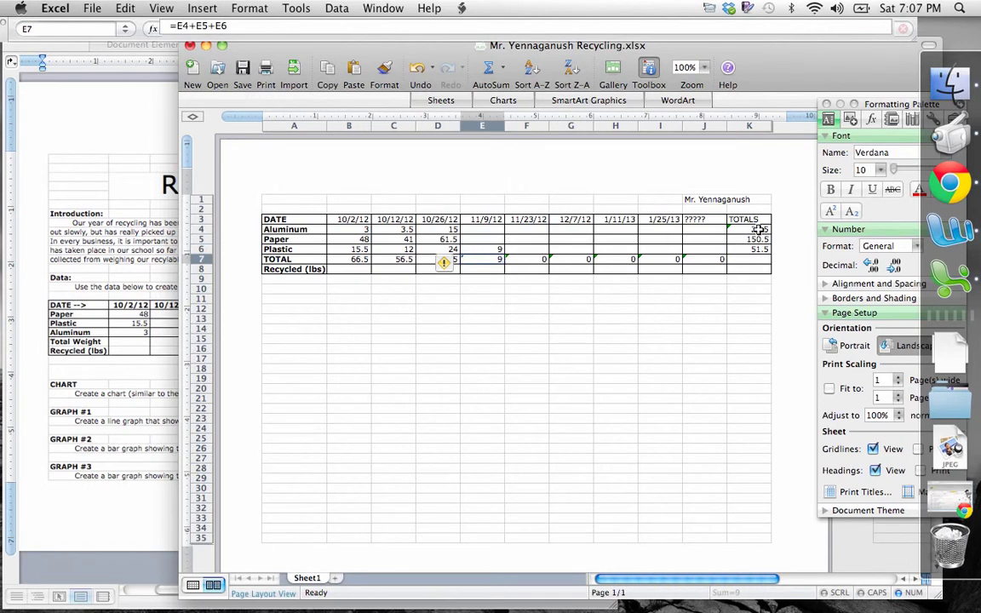
left_click(756, 248)
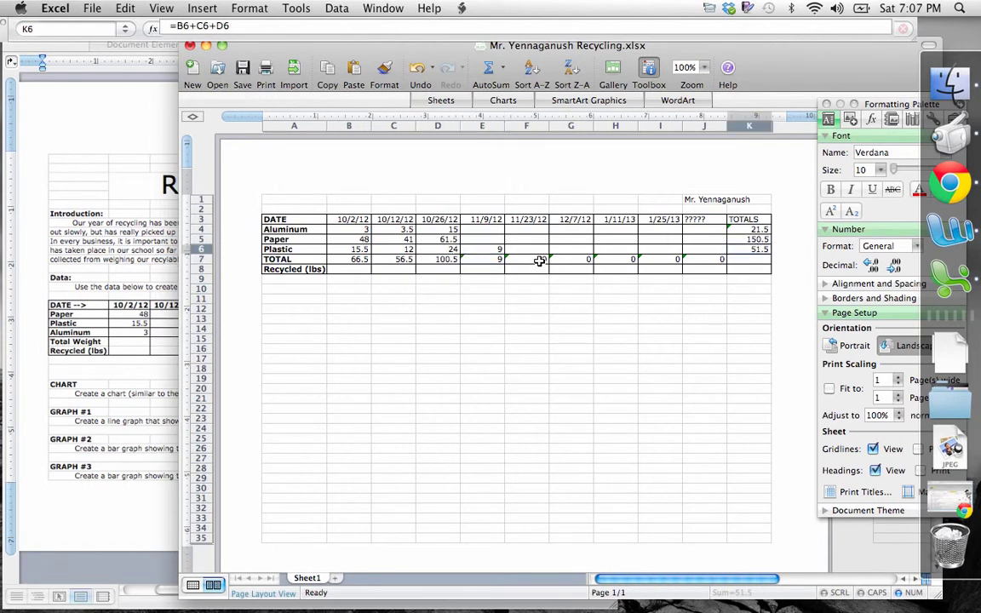
left_click(495, 250)
key("BackSpace")
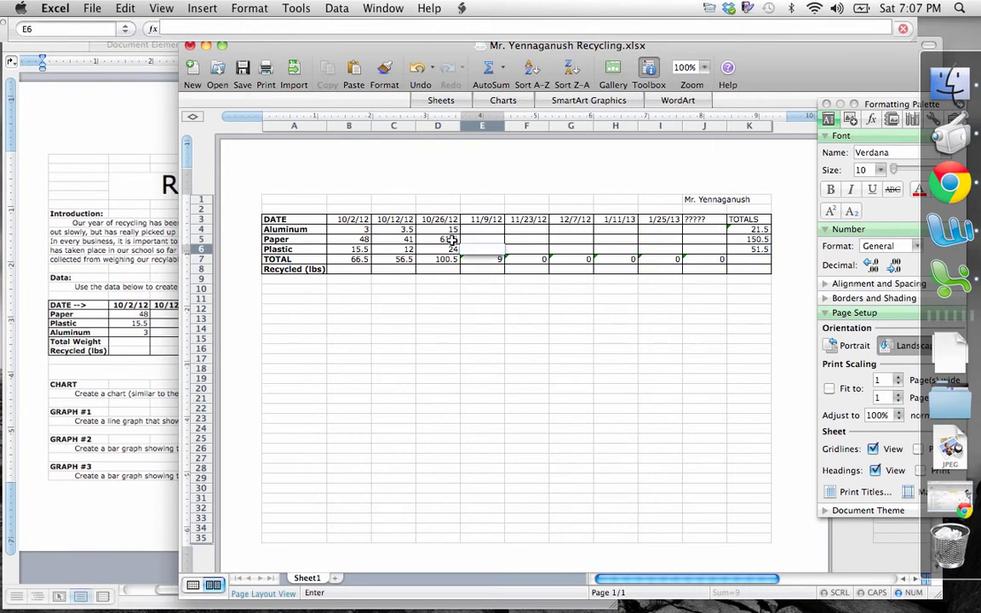
Replace the Plastic total in K6 with the formula =B6+C6+D6+E6 so it includes the 11/9/12 weight
left_click(765, 248)
key("BackSpace")
type("=")
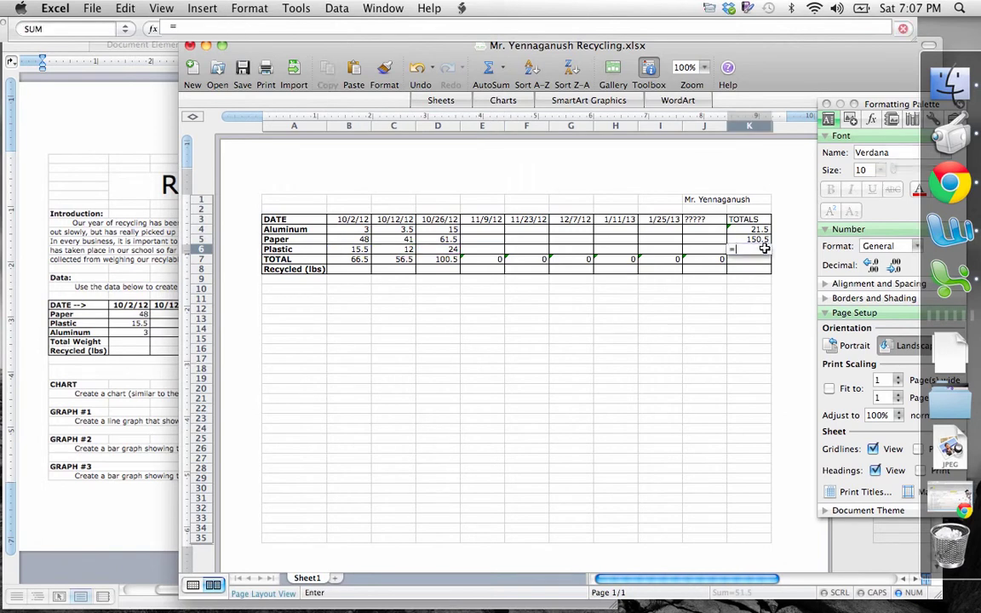
left_click(362, 248)
type("+")
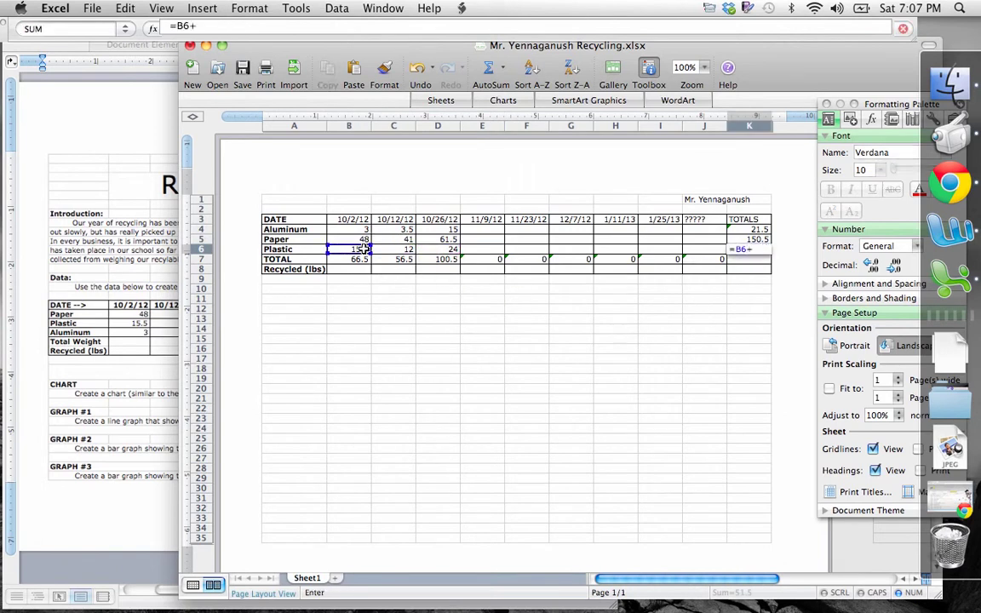
left_click(383, 250)
type("+")
left_click(424, 249)
type("+")
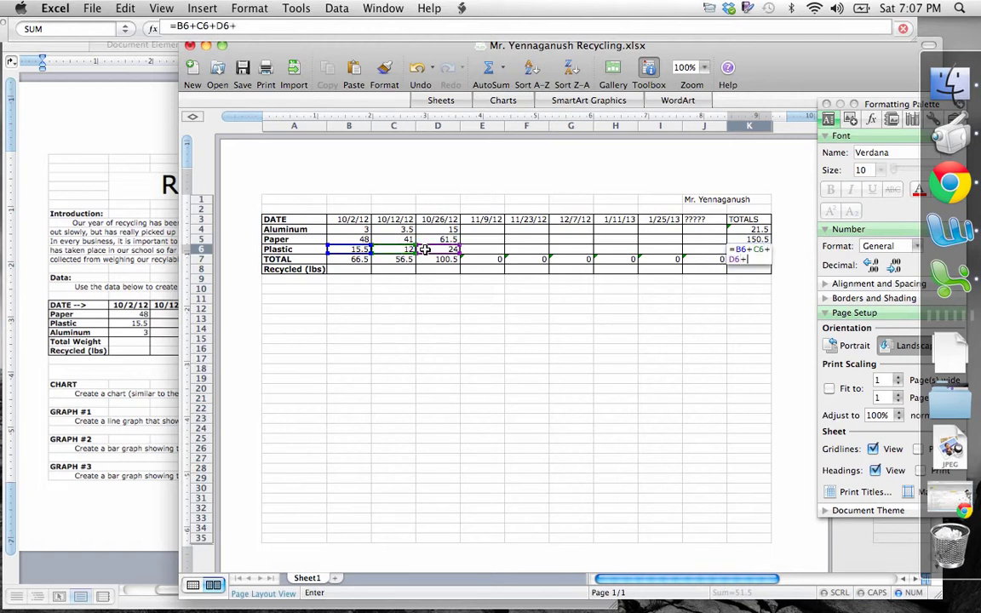
left_click(473, 250)
key("Return")
Check the new Plastic total formula by entering 9 for 11/9/12 in E6, and empty the cell again
left_click(497, 249)
type("9")
key("Return")
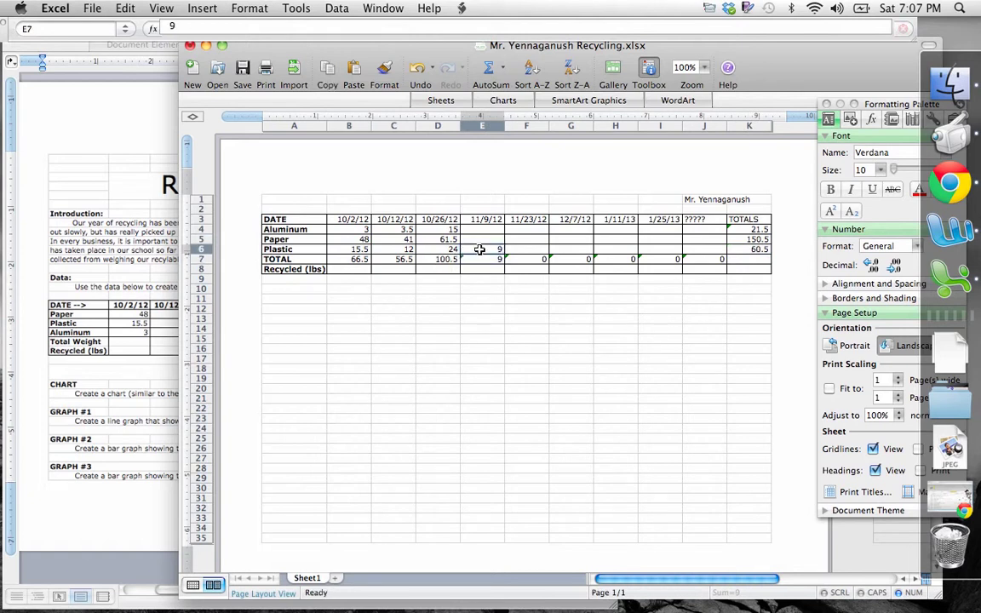
left_click(500, 247)
key("BackSpace")
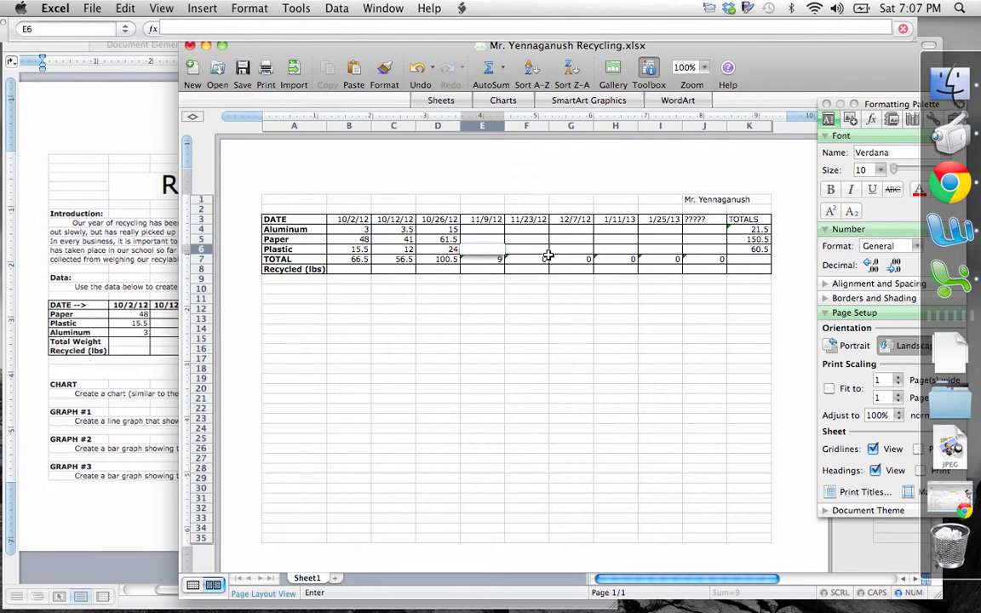
left_click(690, 249)
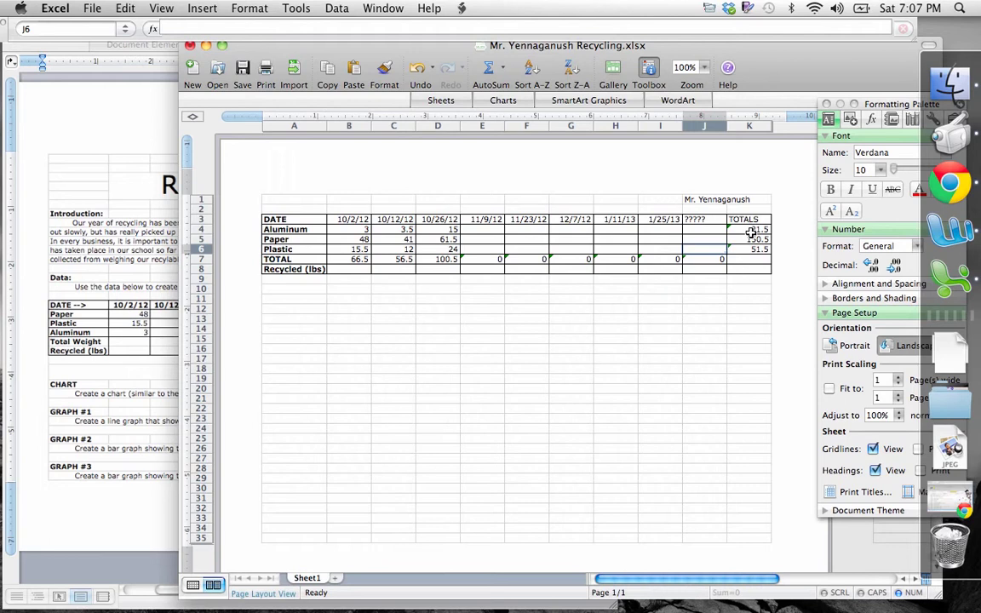
Save the recycling workbook under its existing name
left_click(89, 7)
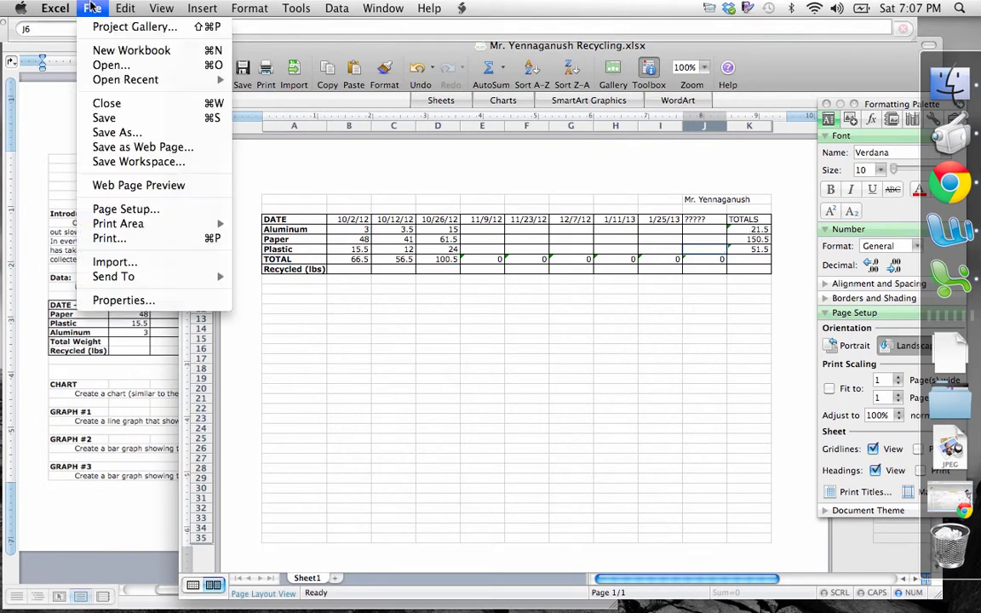
left_click(114, 119)
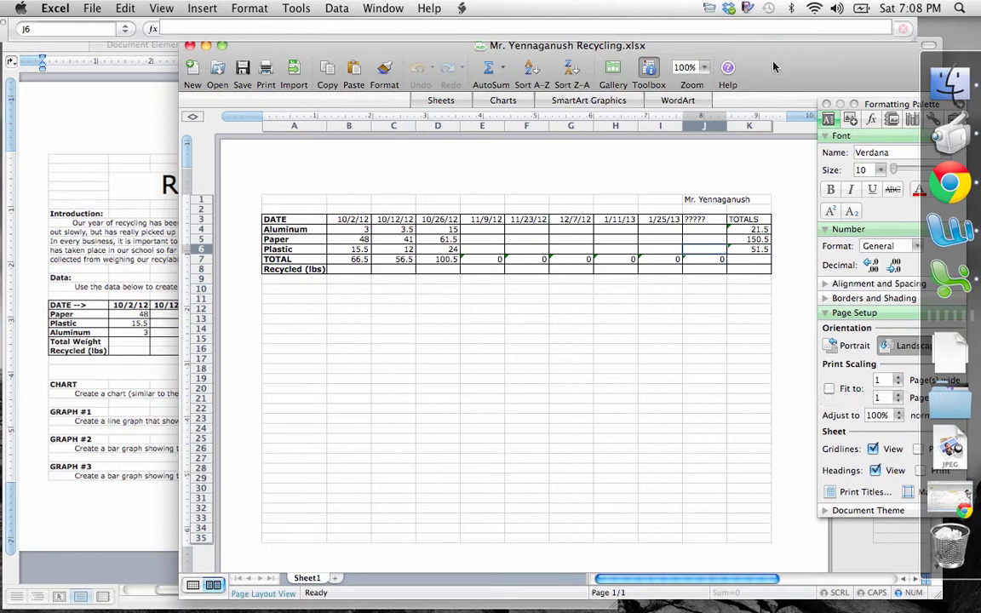
Review the print settings, selected printer and page preview for the active sheet, and close them without printing
left_click_drag(774, 66, 740, 69)
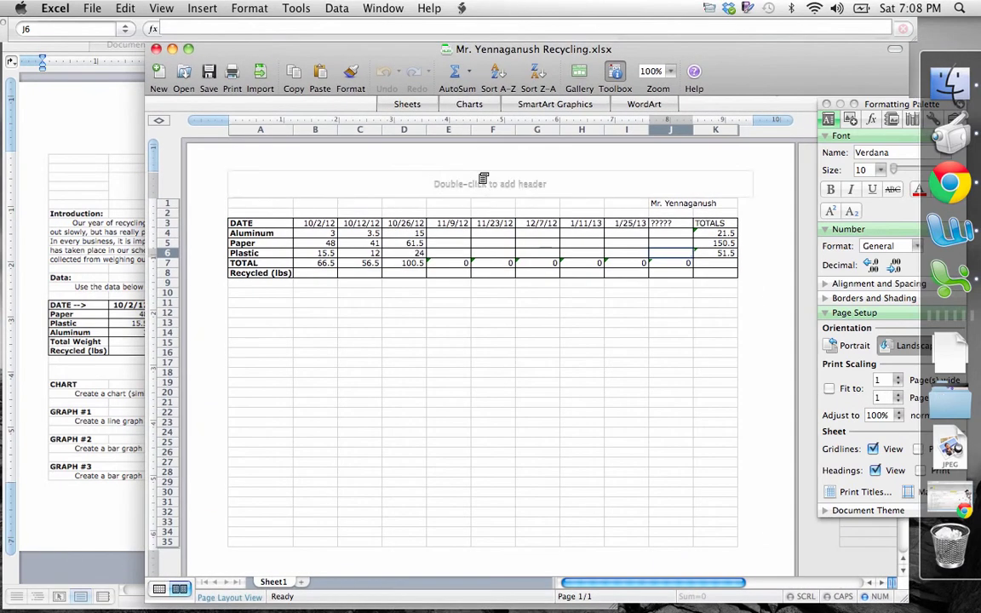
left_click(106, 10)
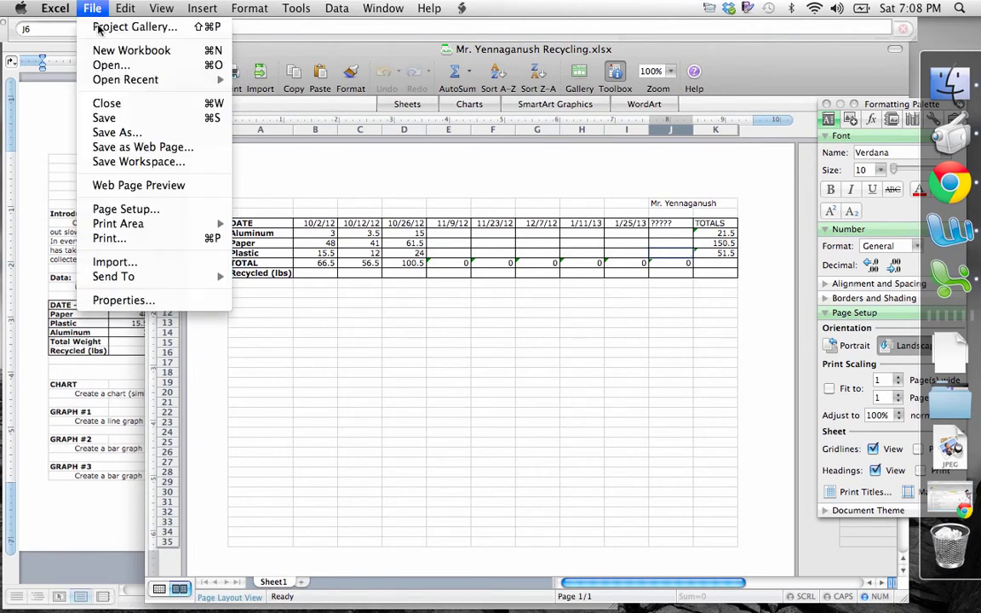
left_click(121, 241)
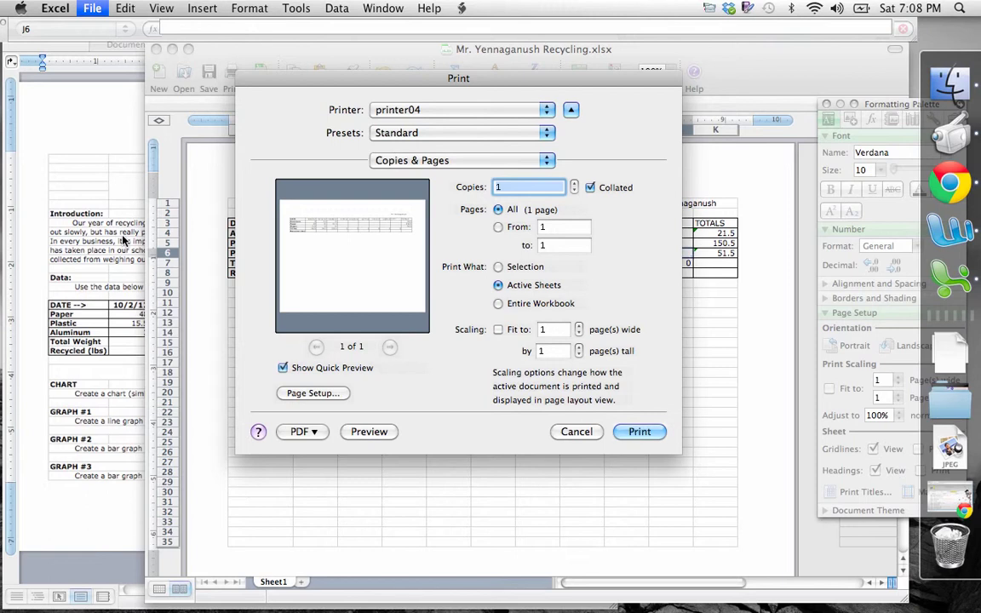
left_click_drag(380, 82, 437, 55)
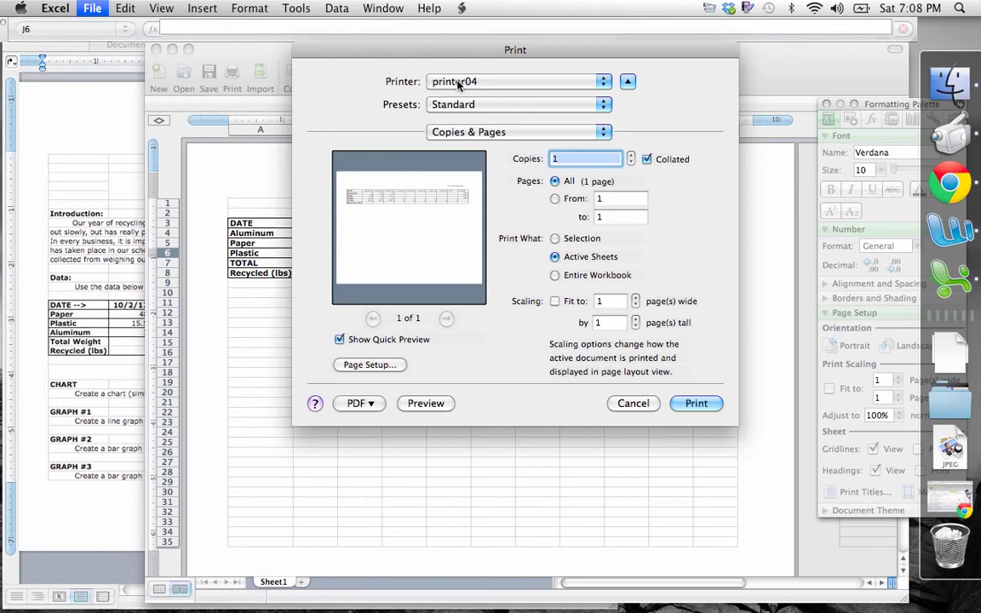
left_click(632, 403)
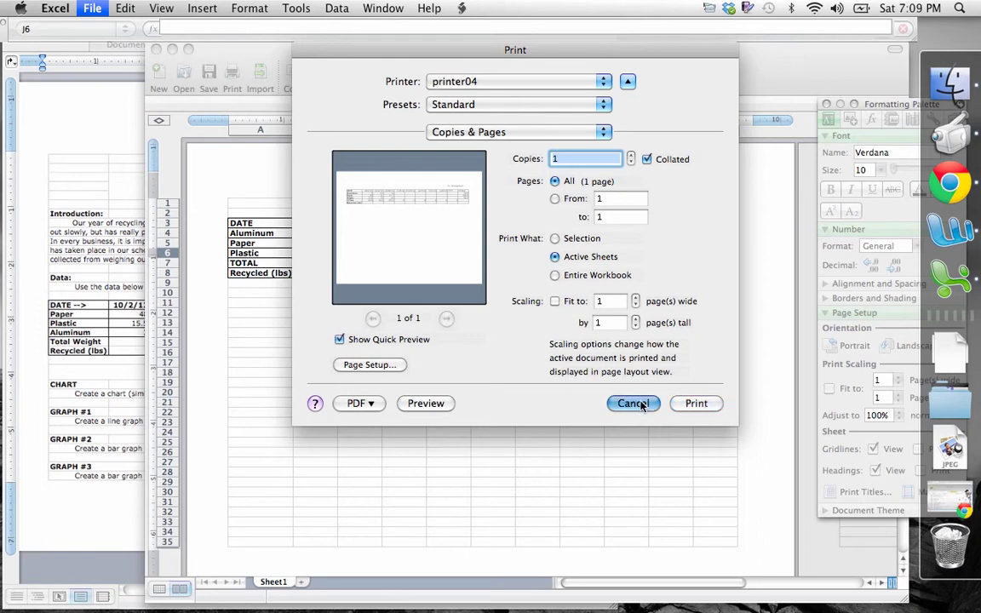